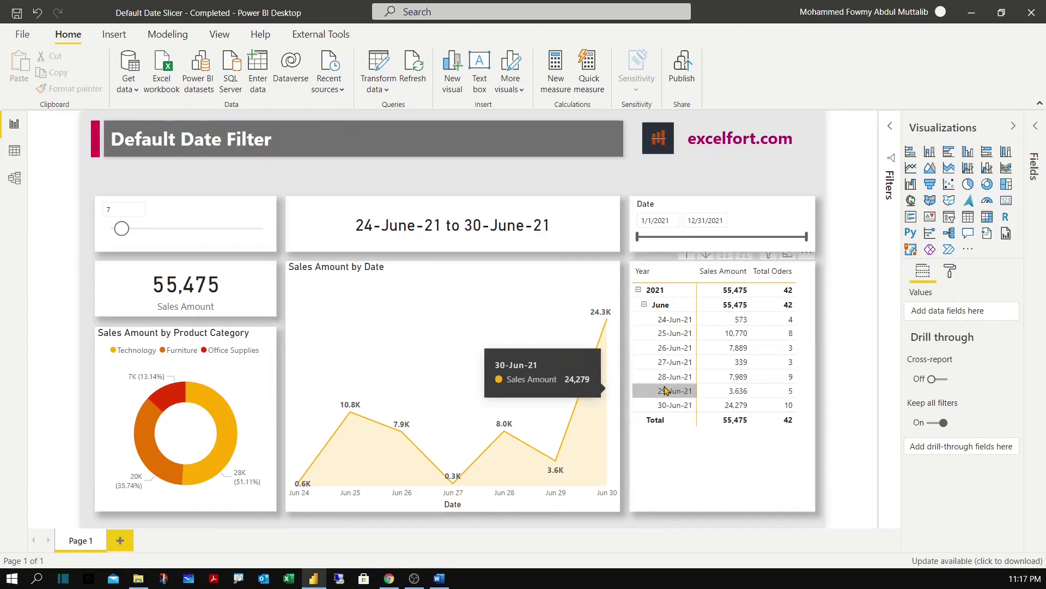
Shorten the Date slicer range so it ends on 5/3/2021, and select the slicer.
mouse_move(609, 386)
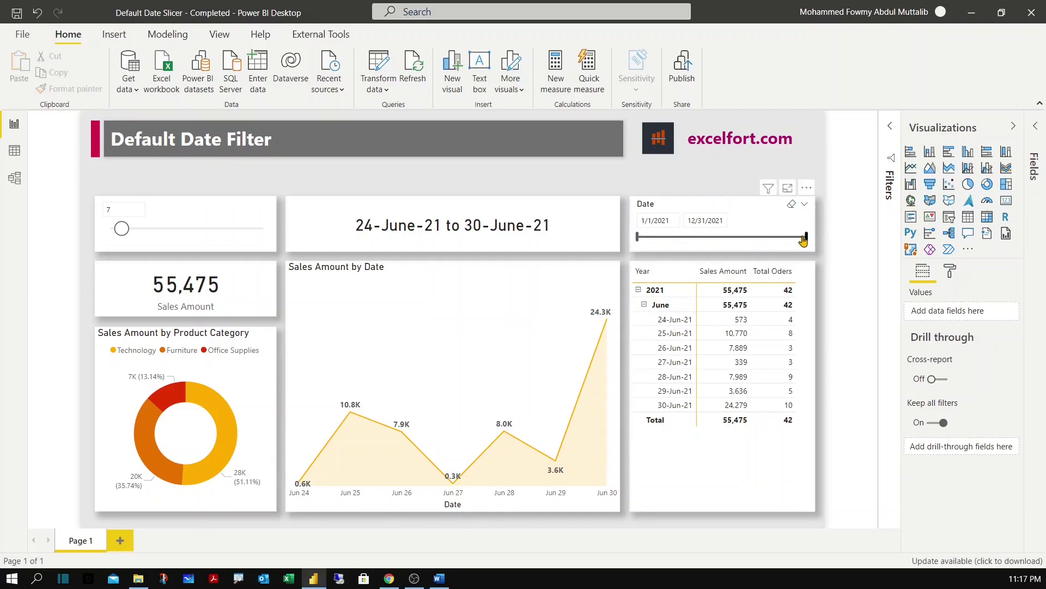
left_click_drag(807, 241, 696, 251)
left_click(696, 250)
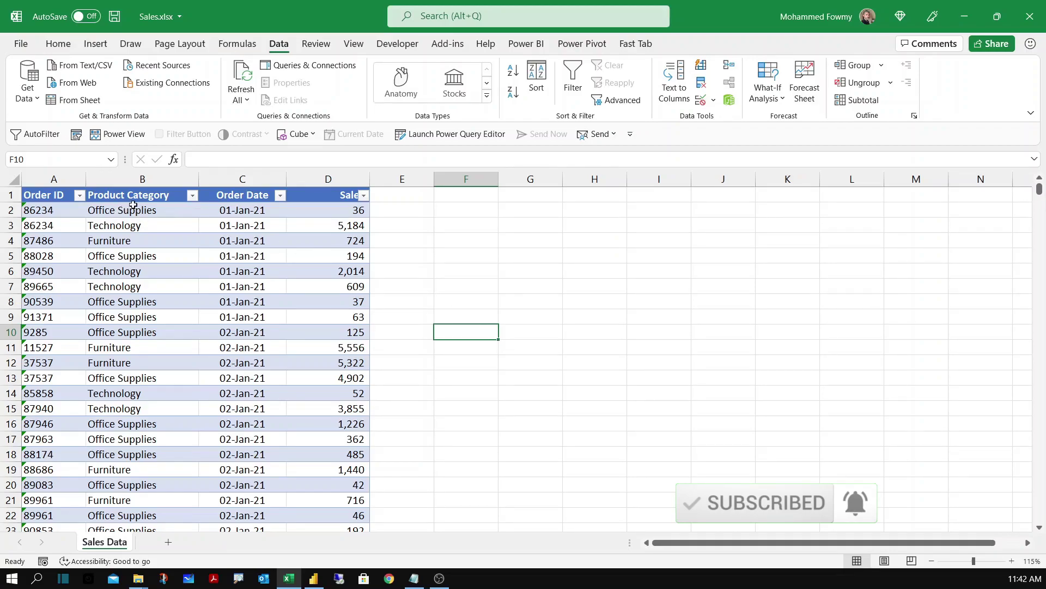
Jump from the first Order Date in C2 to the last data row, 1676.
left_click(263, 216)
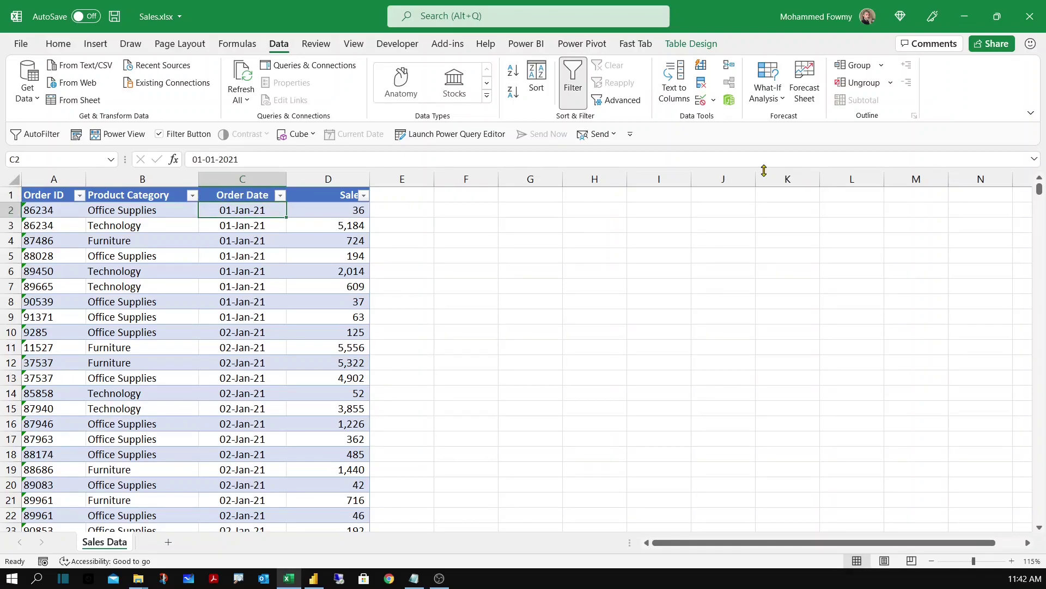
key("ctrl+Down")
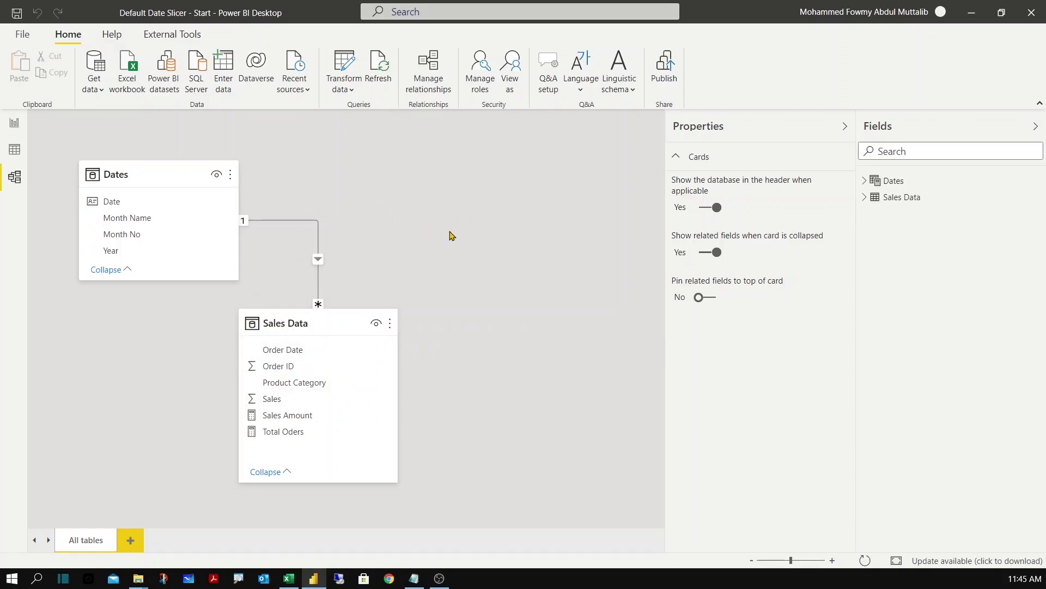
Inspect the Dates table's DAX formula, then return to the model diagram.
left_click(15, 146)
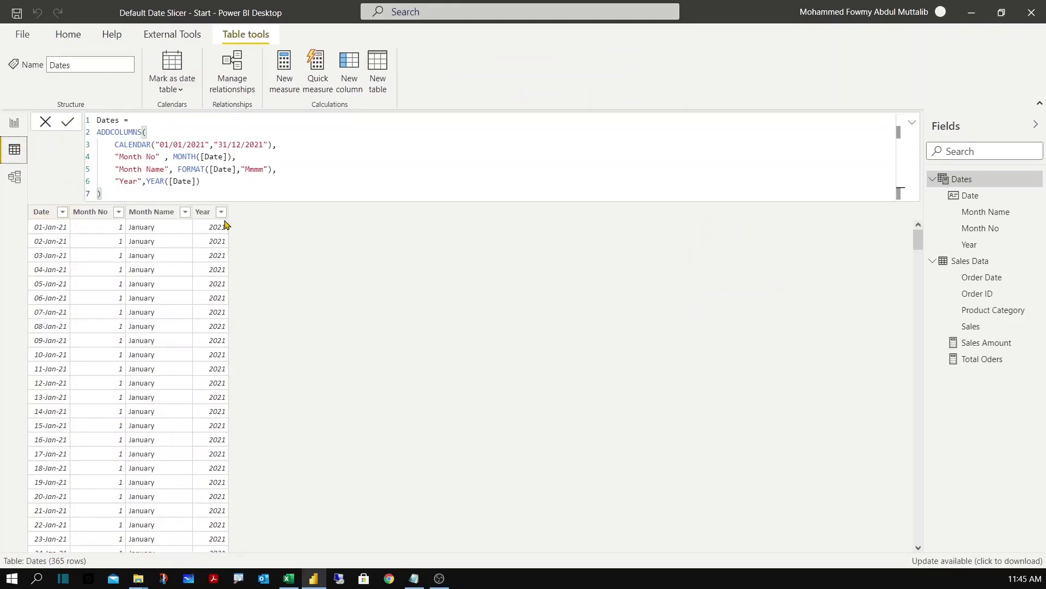
left_click(16, 177)
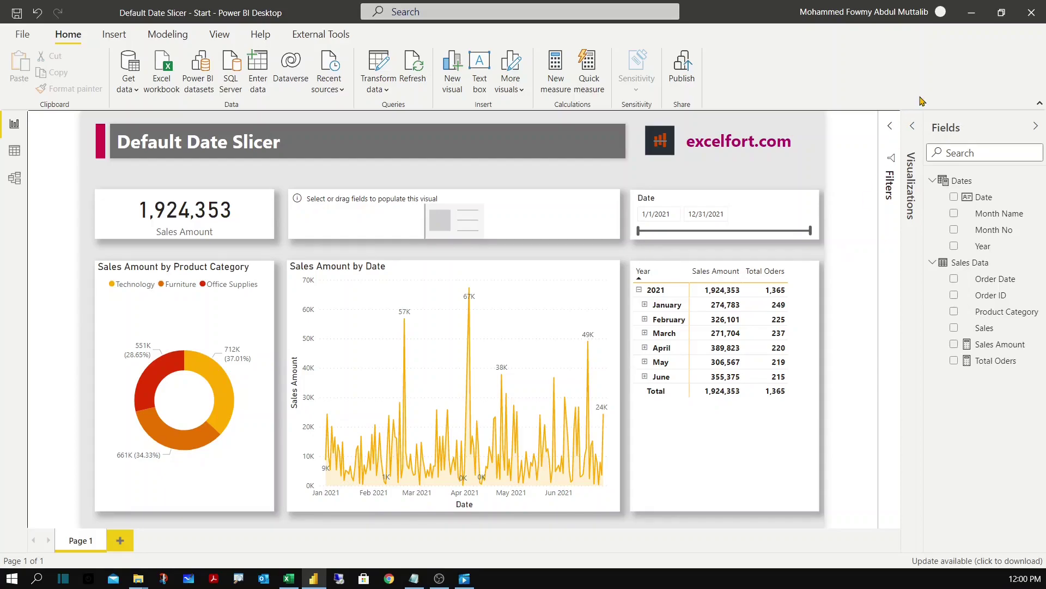
Add a Date page filter set to relative date, 'is in the last 7 days', and apply it.
left_click(891, 126)
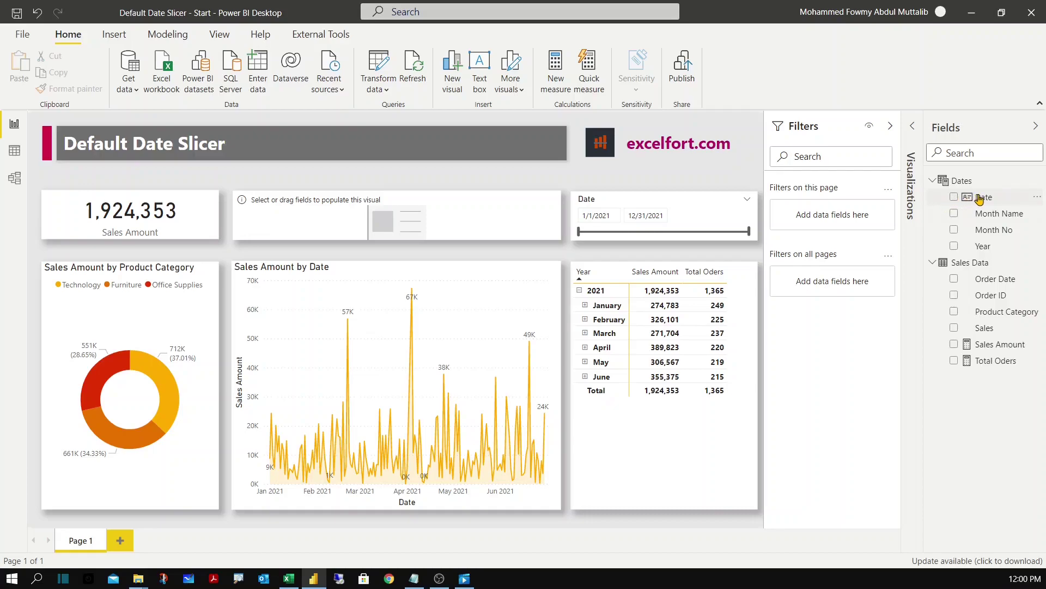
left_click_drag(958, 201, 829, 211)
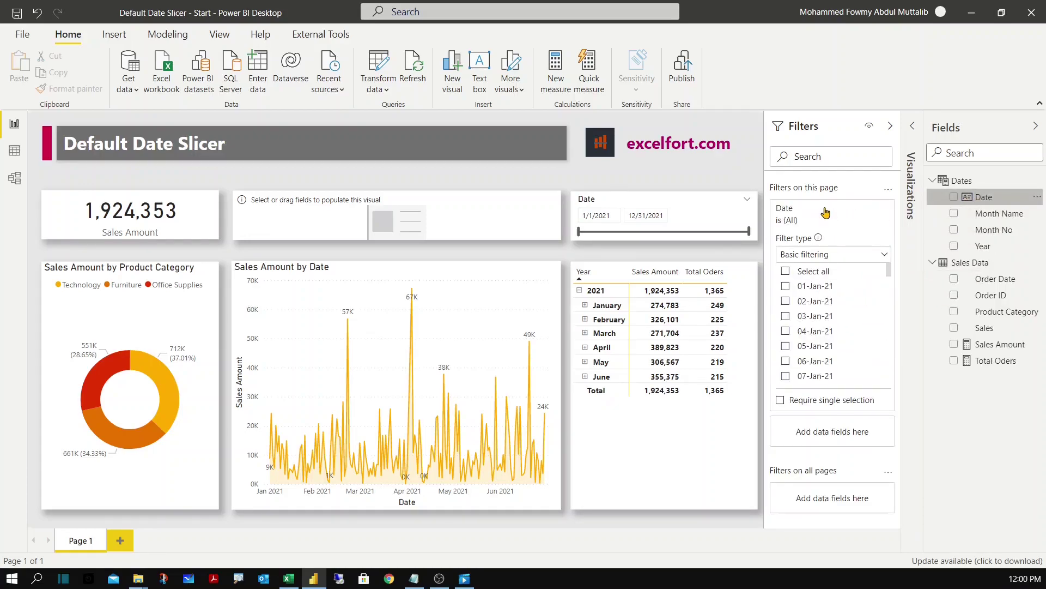
left_click(807, 255)
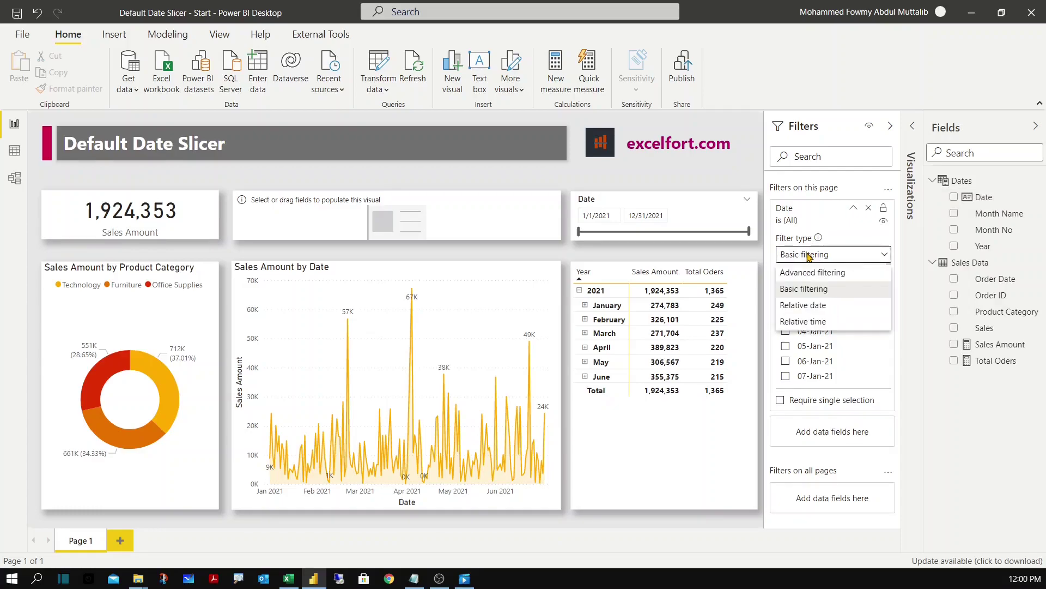
left_click(832, 304)
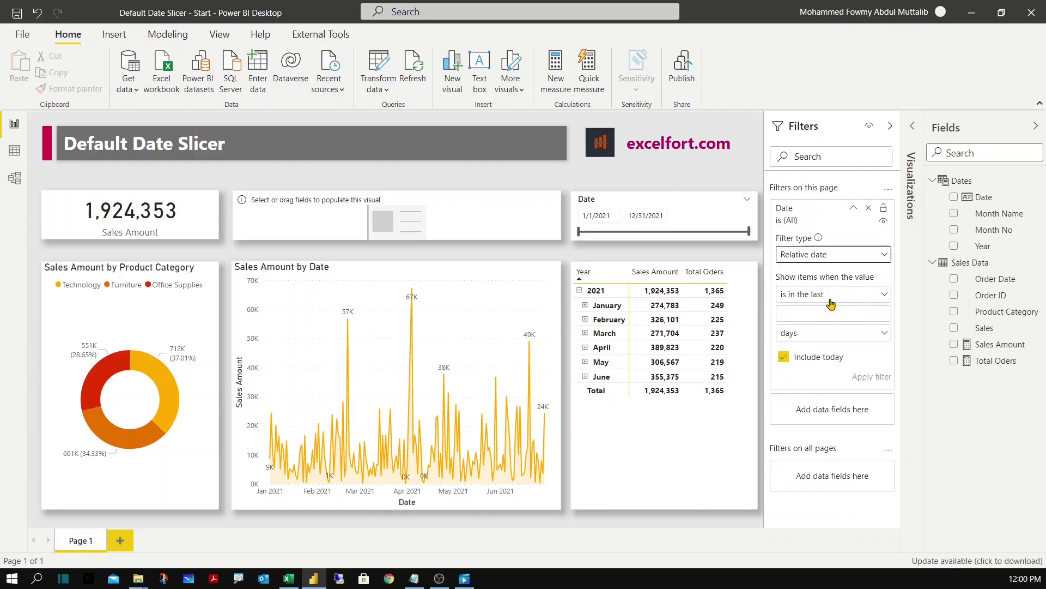
left_click(813, 294)
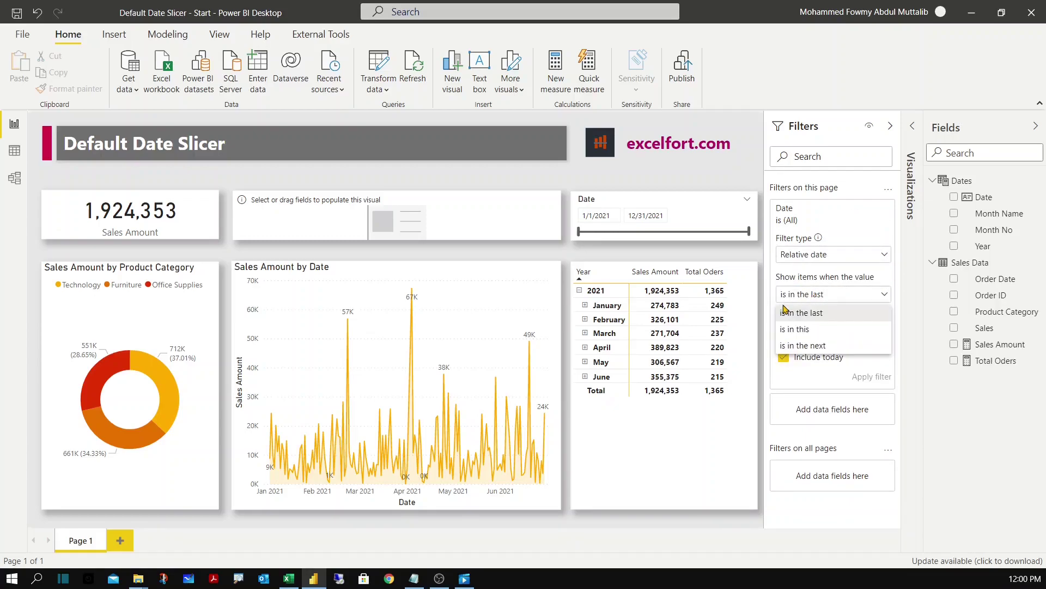
left_click(865, 289)
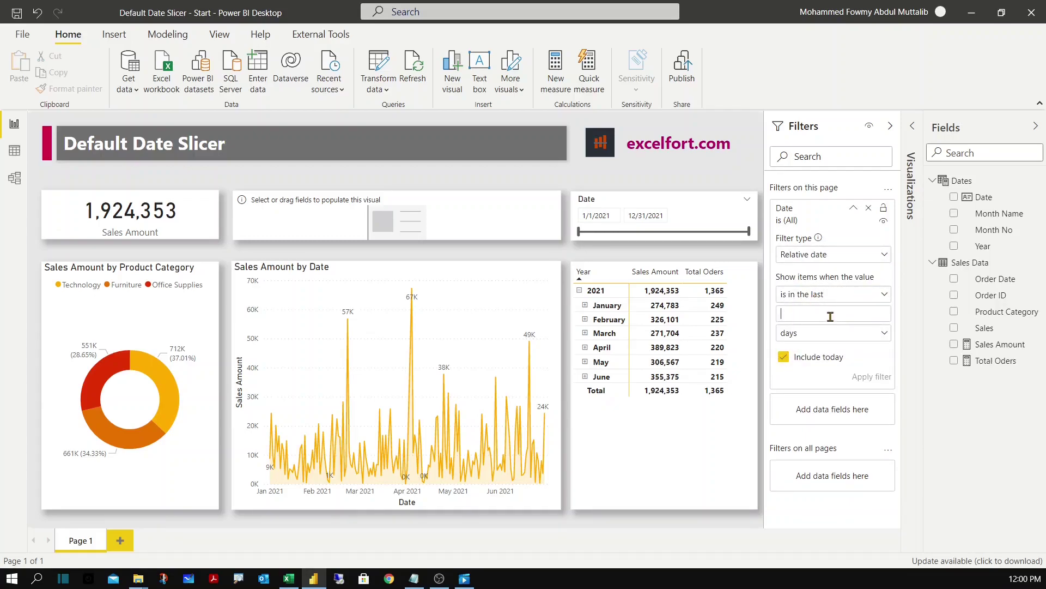
left_click(829, 315)
type("7")
key("Tab")
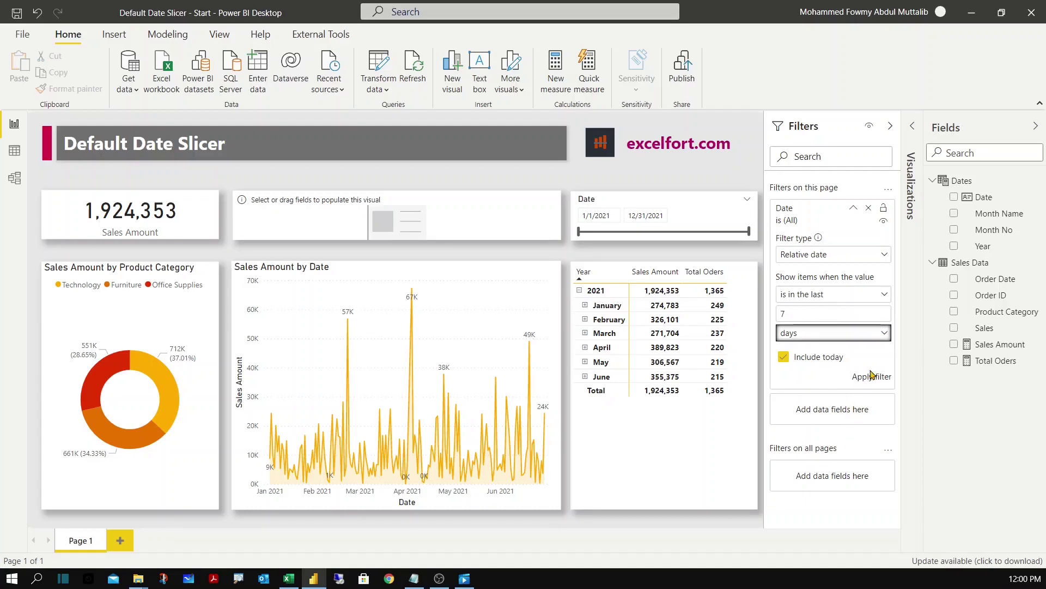
left_click(870, 376)
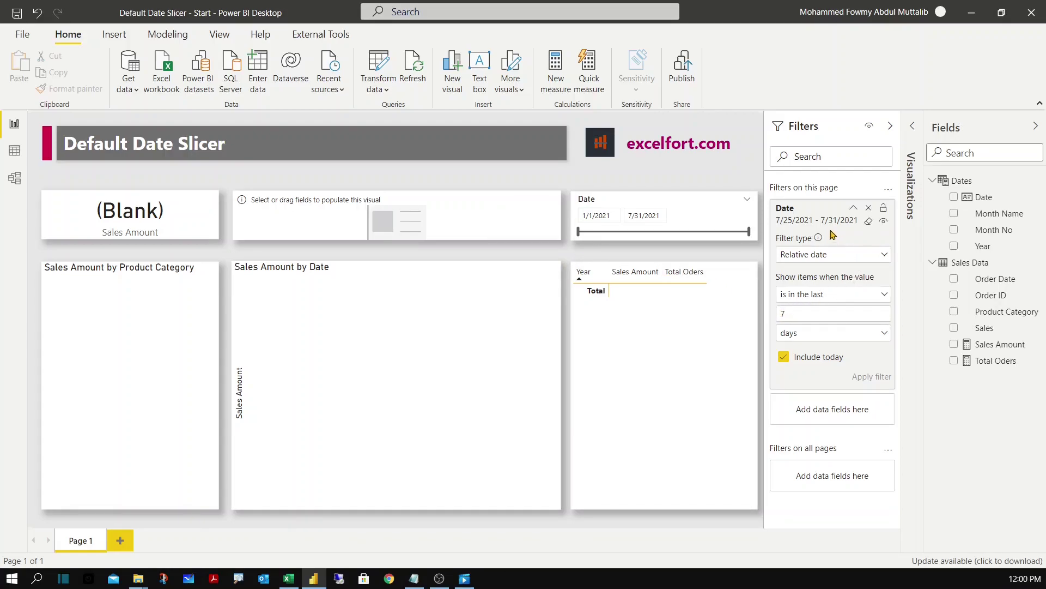
Check today's date in the Windows calendar, then close it.
left_click(1012, 580)
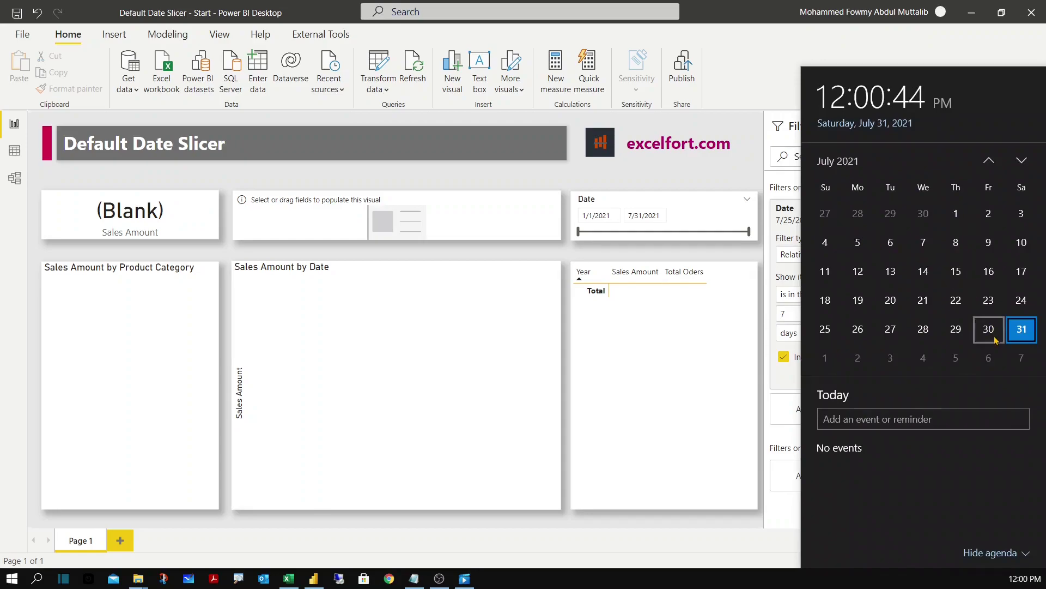
left_click(782, 185)
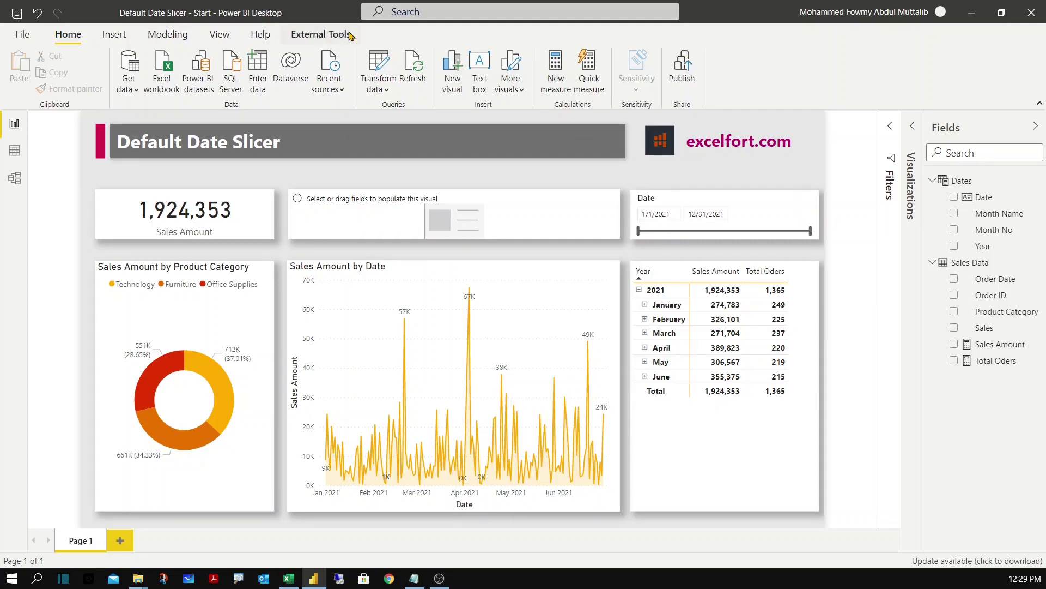
Launch Tabular Editor from External Tools and maximize its window.
left_click(327, 37)
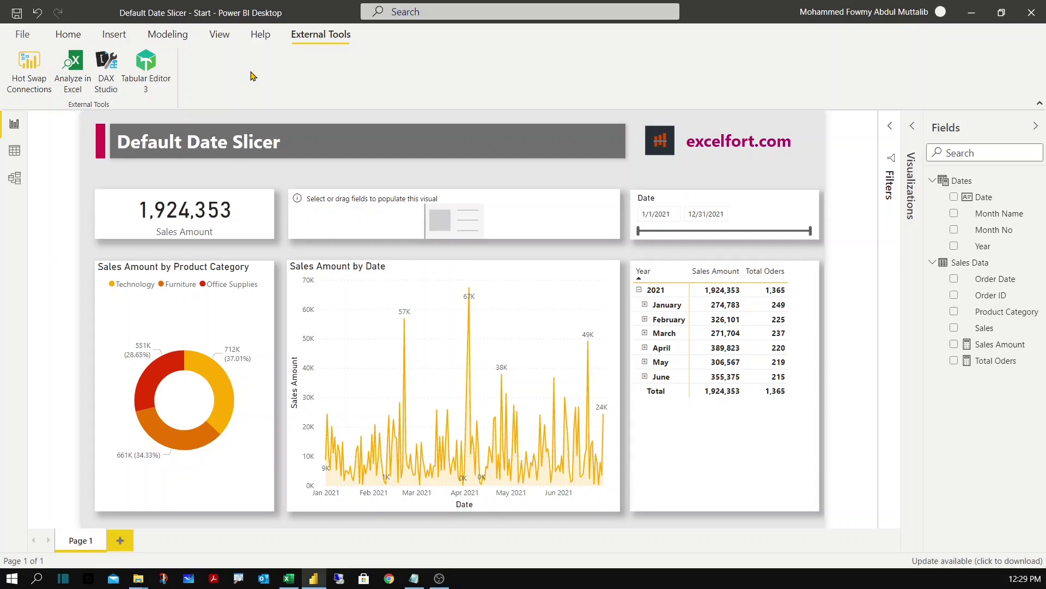
left_click(145, 82)
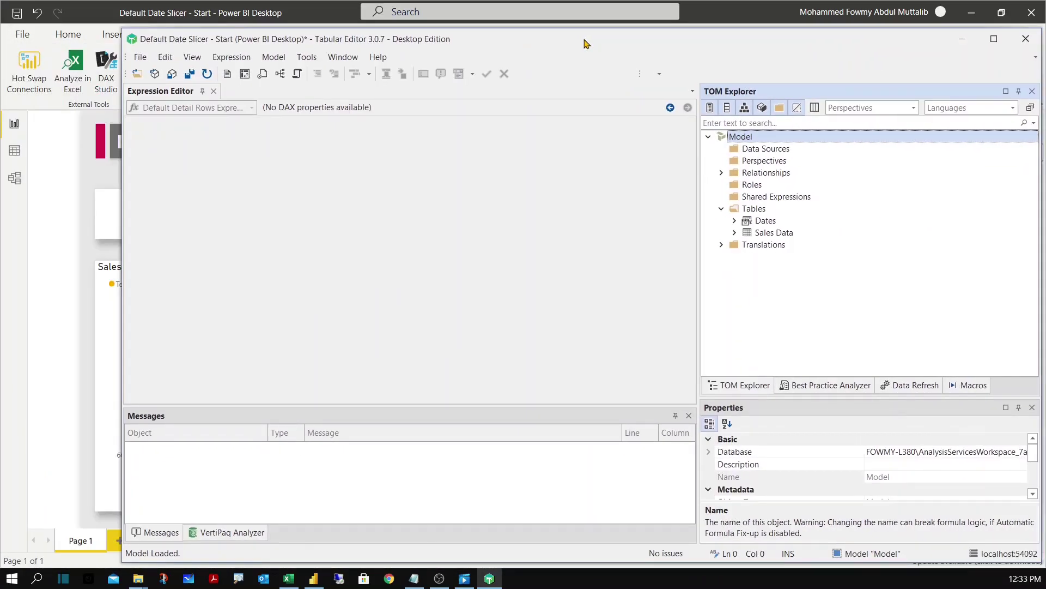
double_click(586, 43)
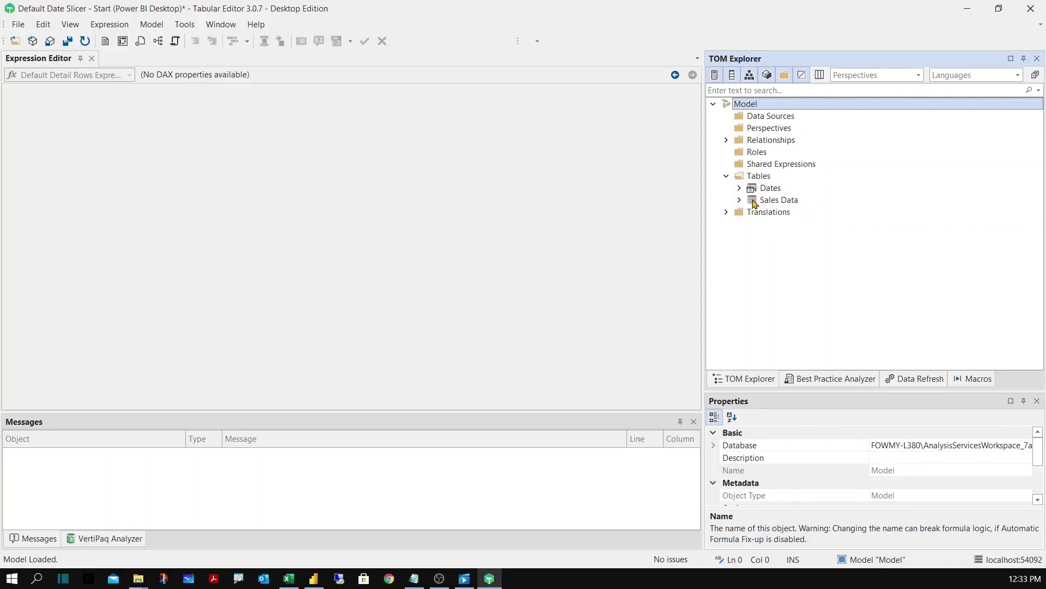
Expand Sales Data and review the Sales Amount and Total Oders measure expressions.
left_click(741, 201)
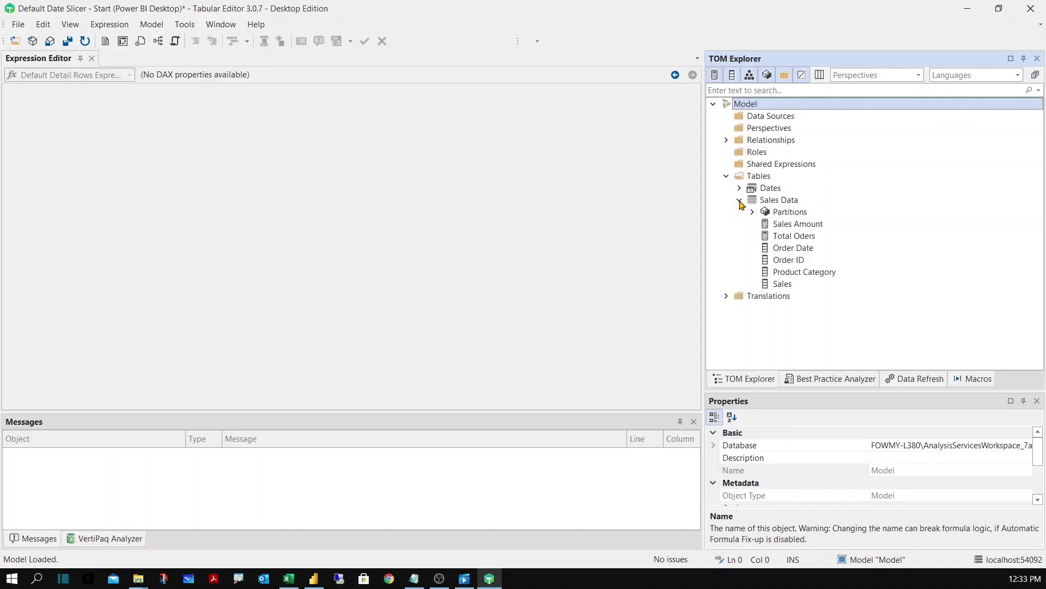
left_click(799, 225)
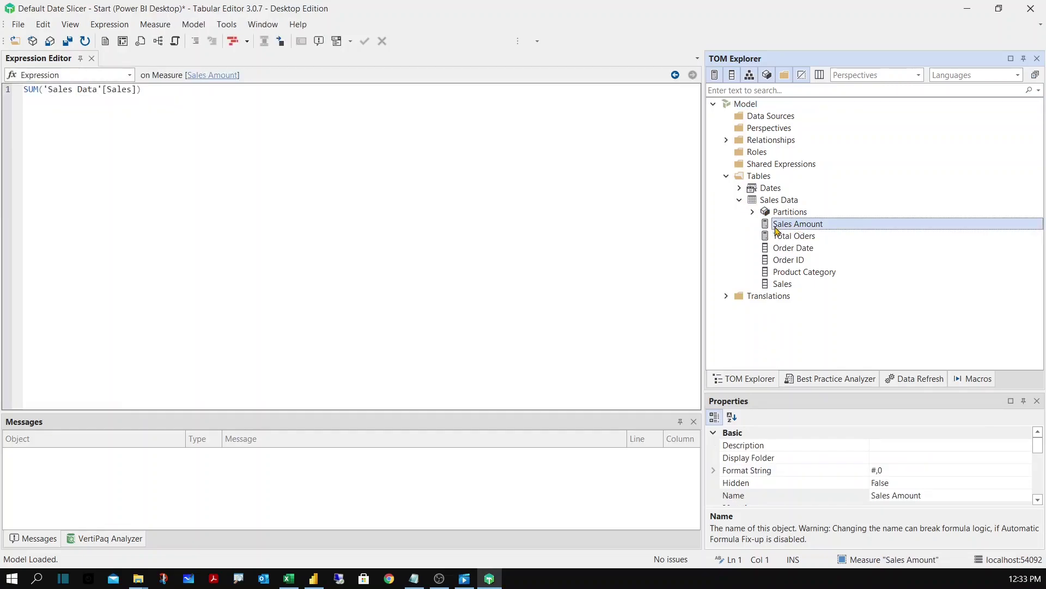
left_click(172, 136)
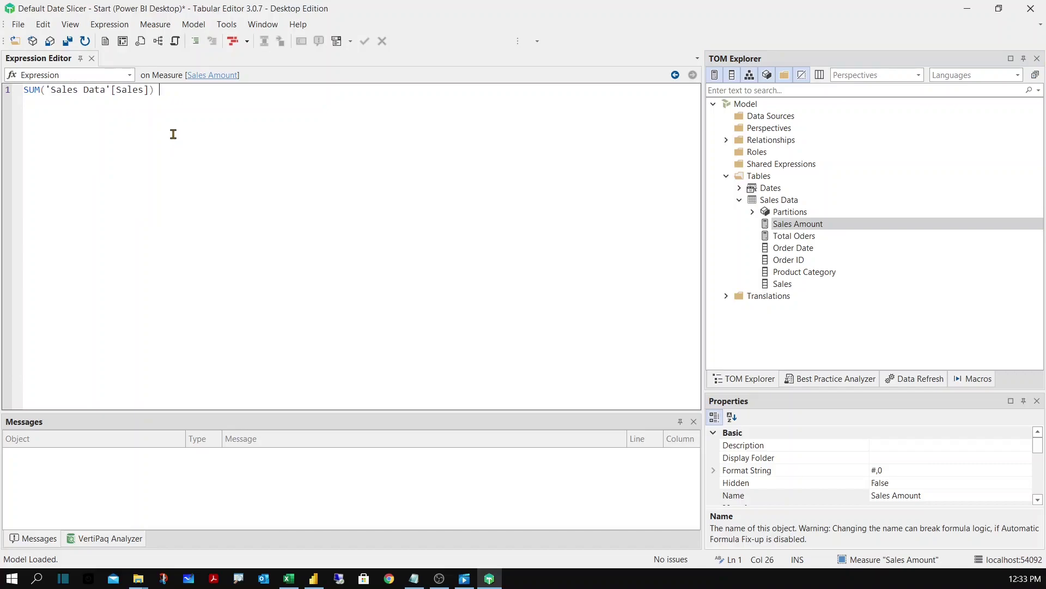
scroll(173, 134, "up", 1)
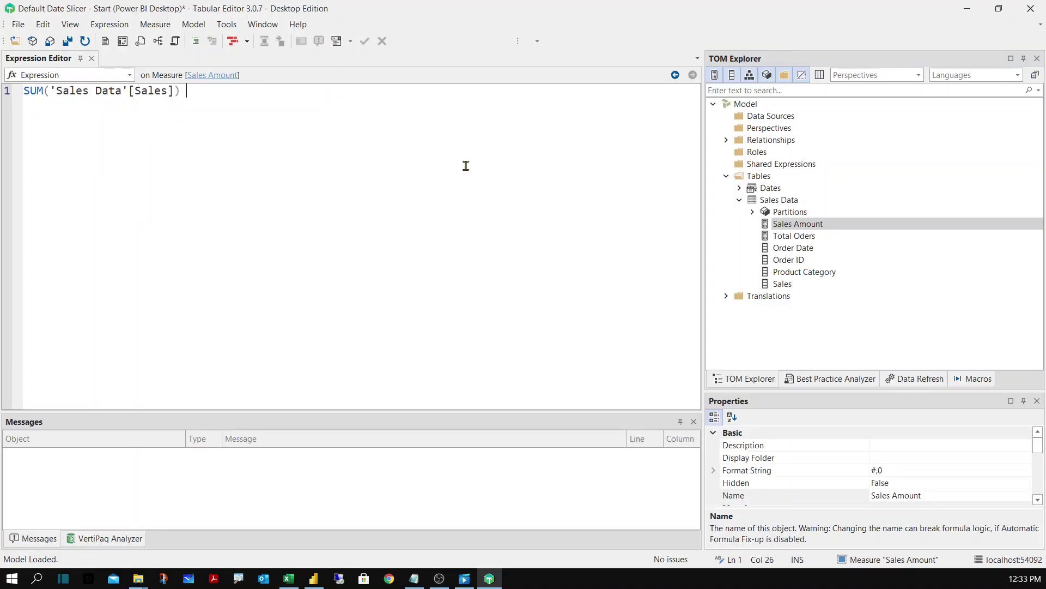
left_click(793, 239)
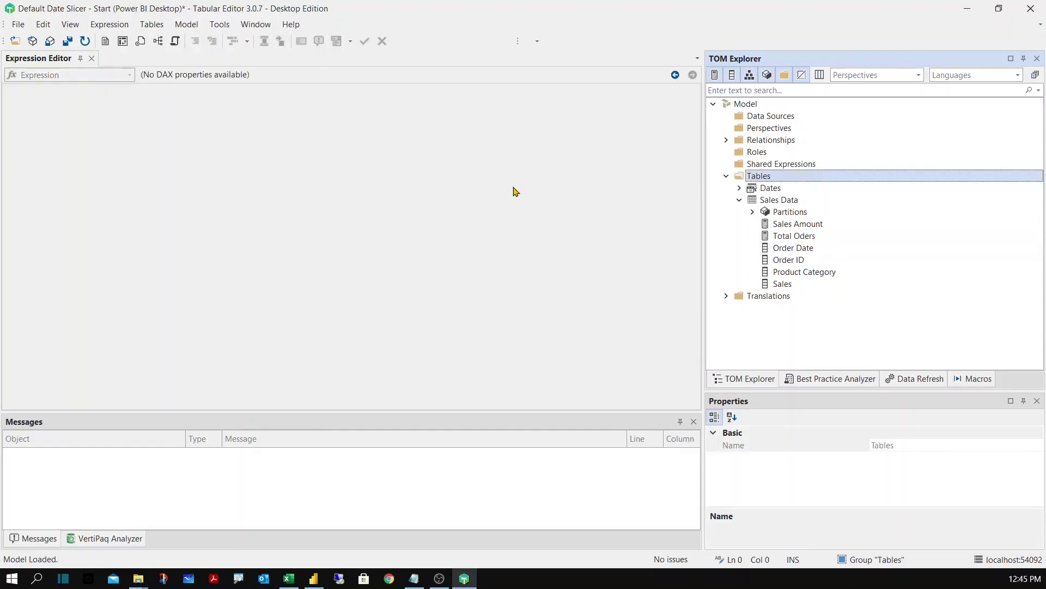
Create a new calculation group under Tables and name it Date Filters.
right_click(765, 175)
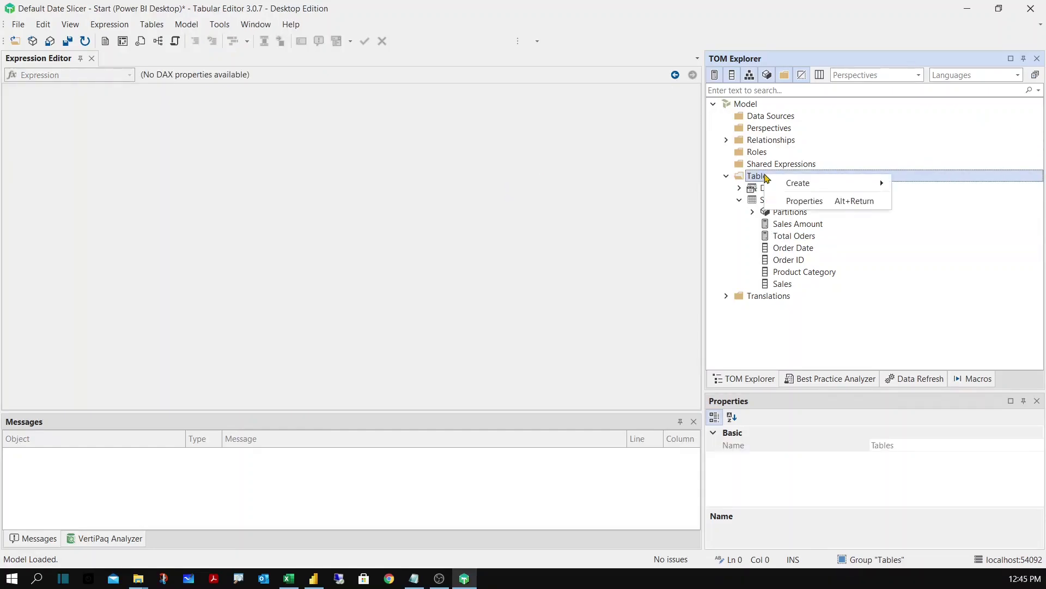
mouse_move(817, 183)
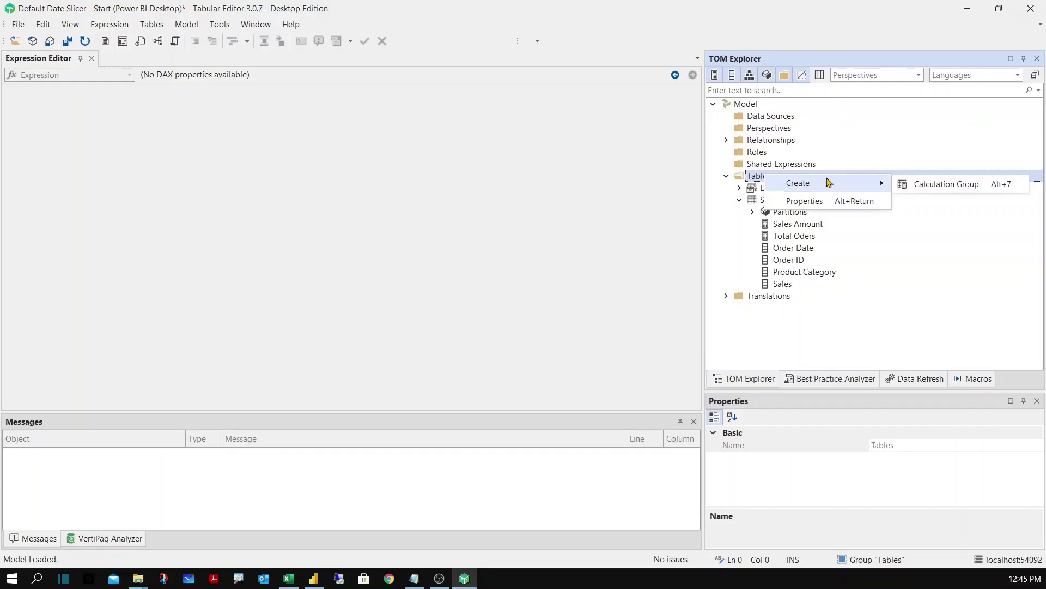
left_click(949, 184)
left_click(740, 203)
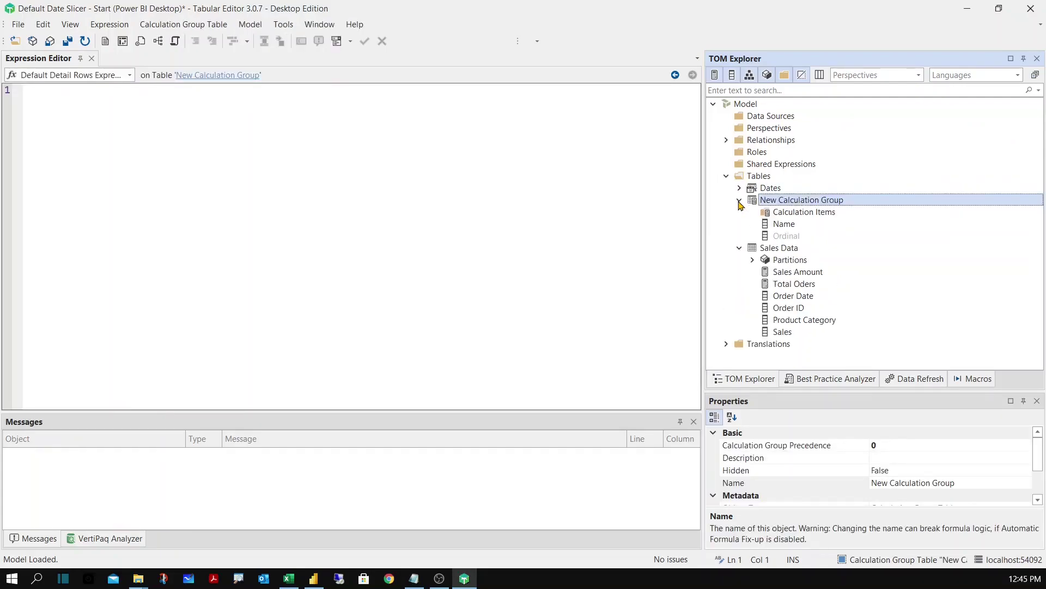
left_click(800, 200)
right_click(800, 200)
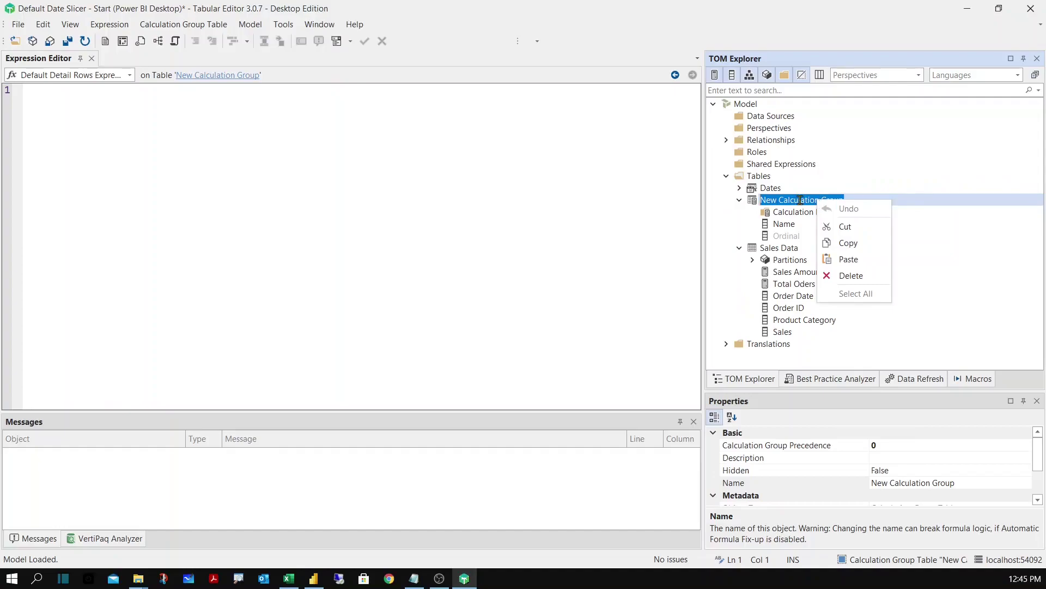
key("Escape")
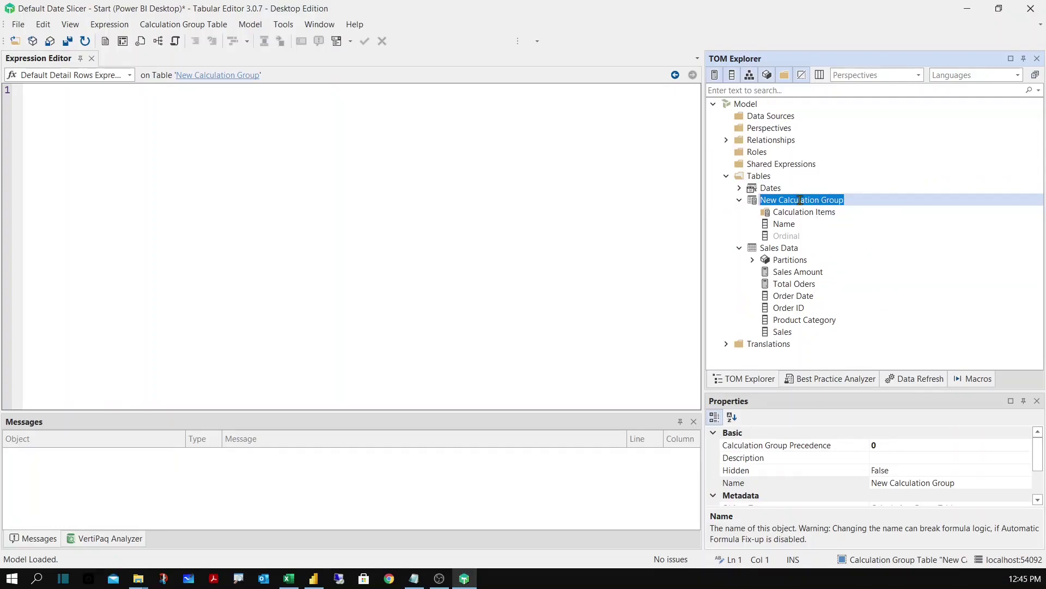
type("Date F")
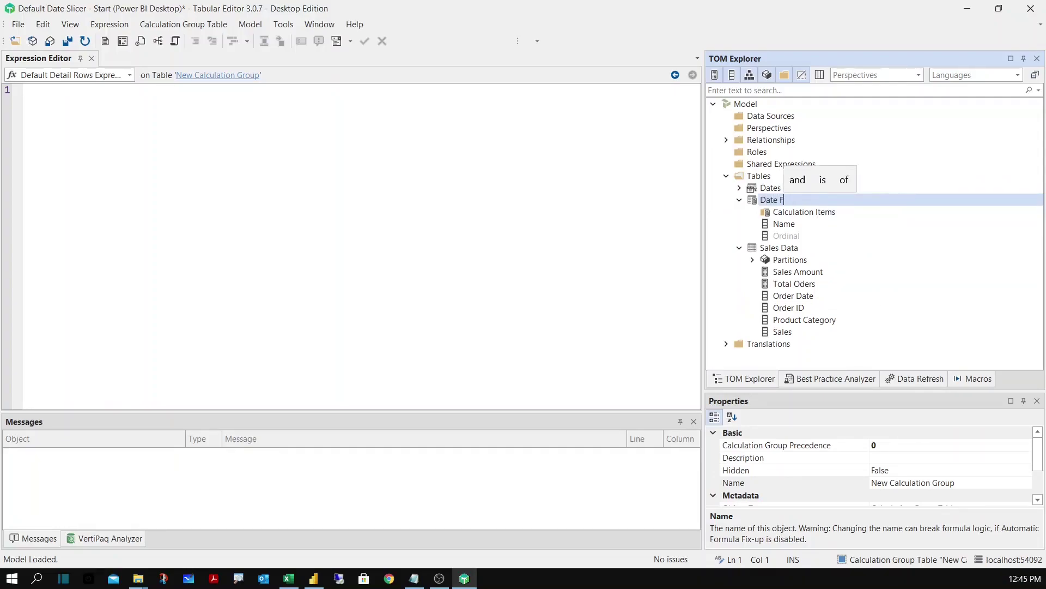
type("ilters")
key("Return")
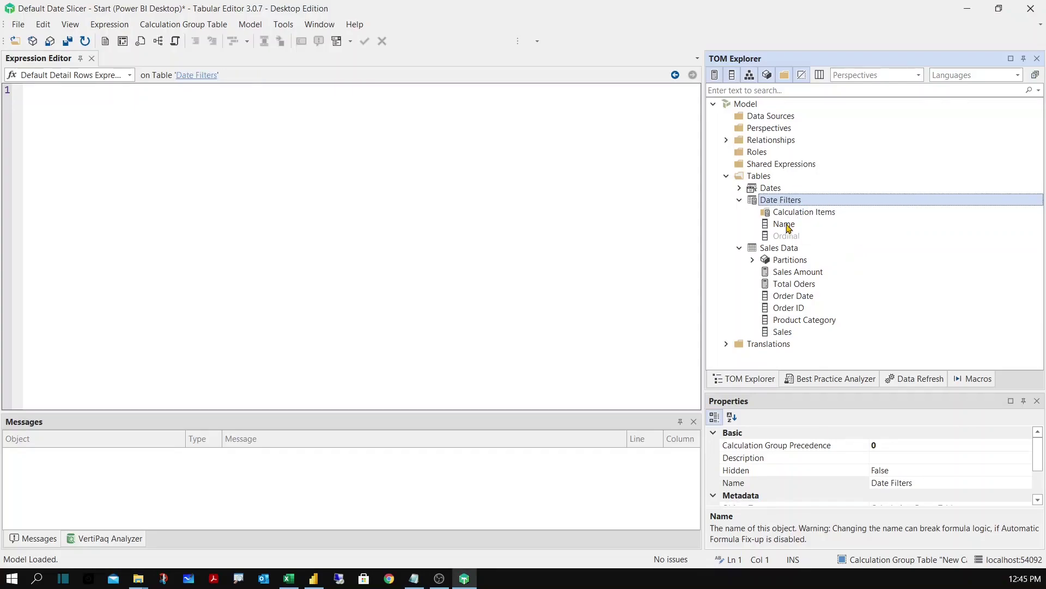
Rename the calculation group's Name column to Default Dates.
left_click(791, 215)
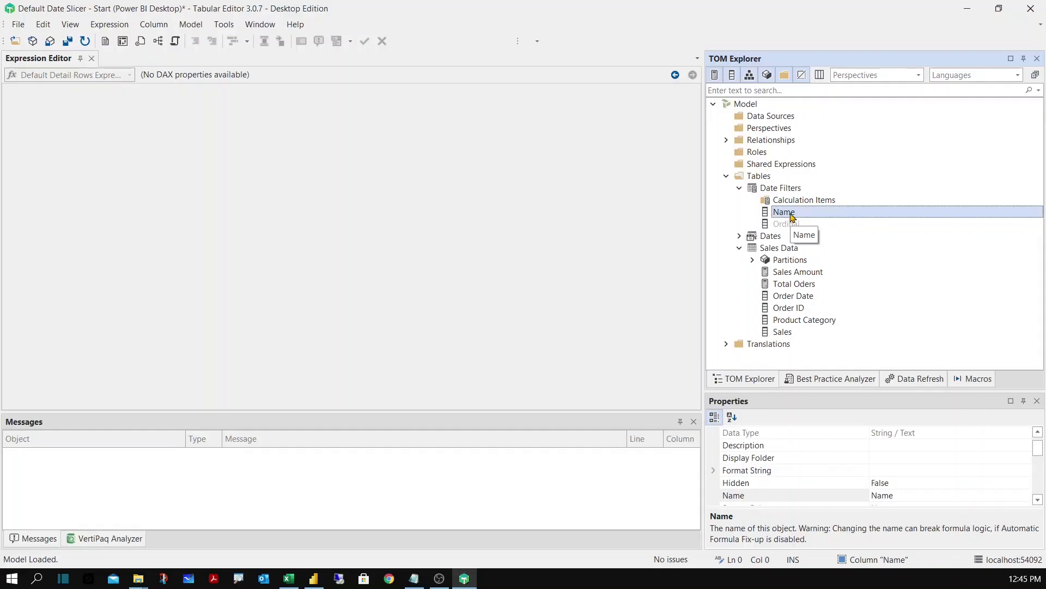
left_click(791, 213)
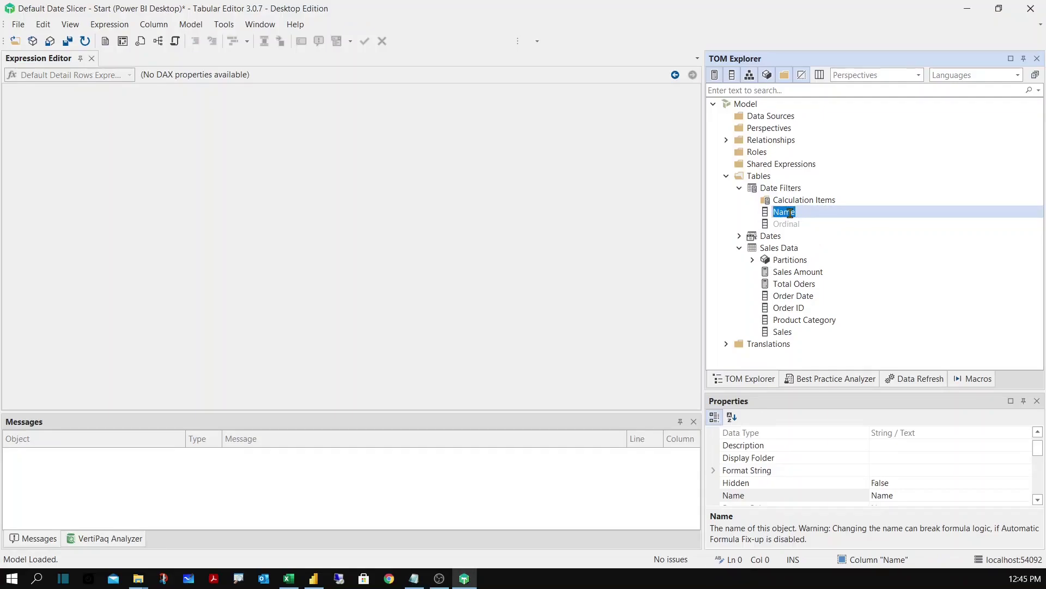
type("Default Dates")
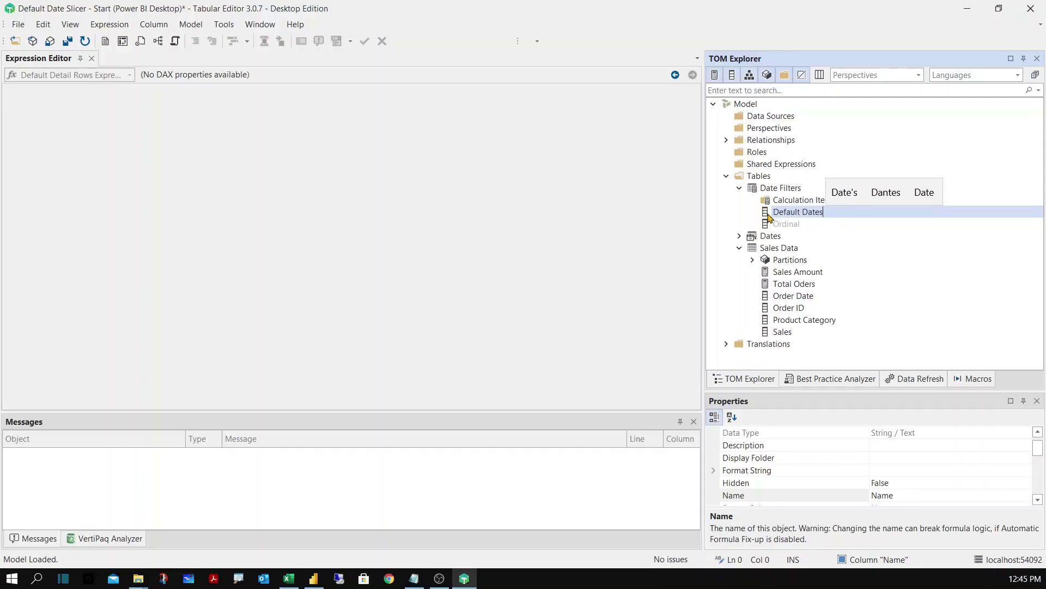
key("Return")
Add a calculation item to Date Filters and name it Past 7 Days.
right_click(791, 203)
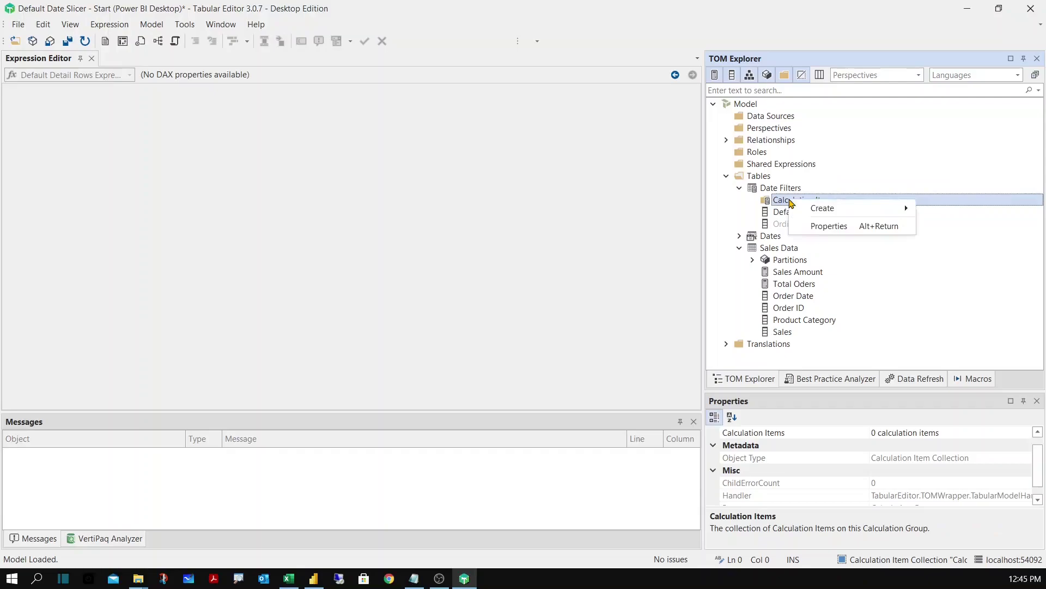
mouse_move(833, 208)
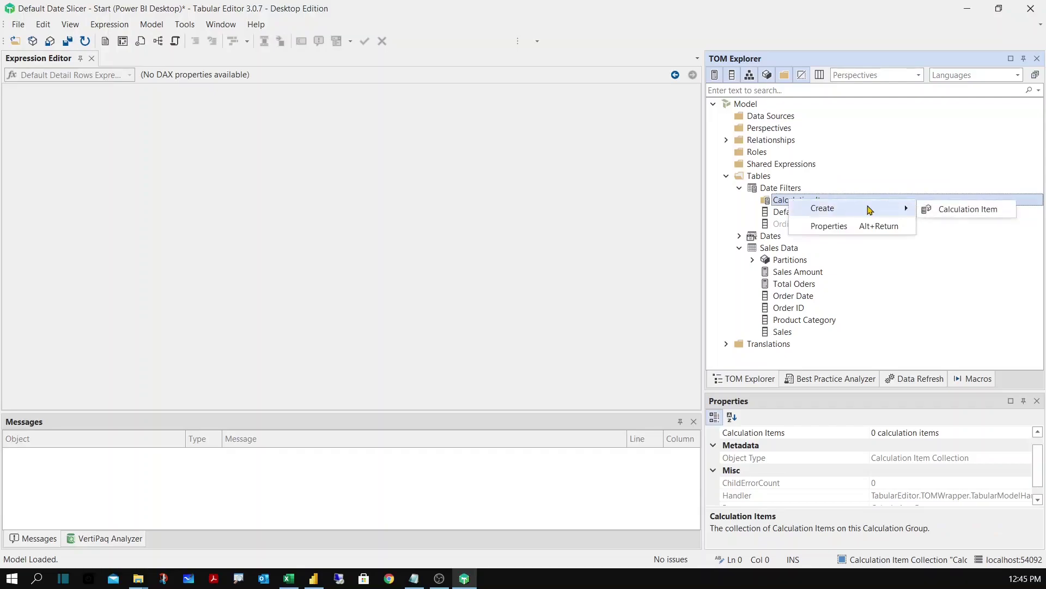
left_click(973, 210)
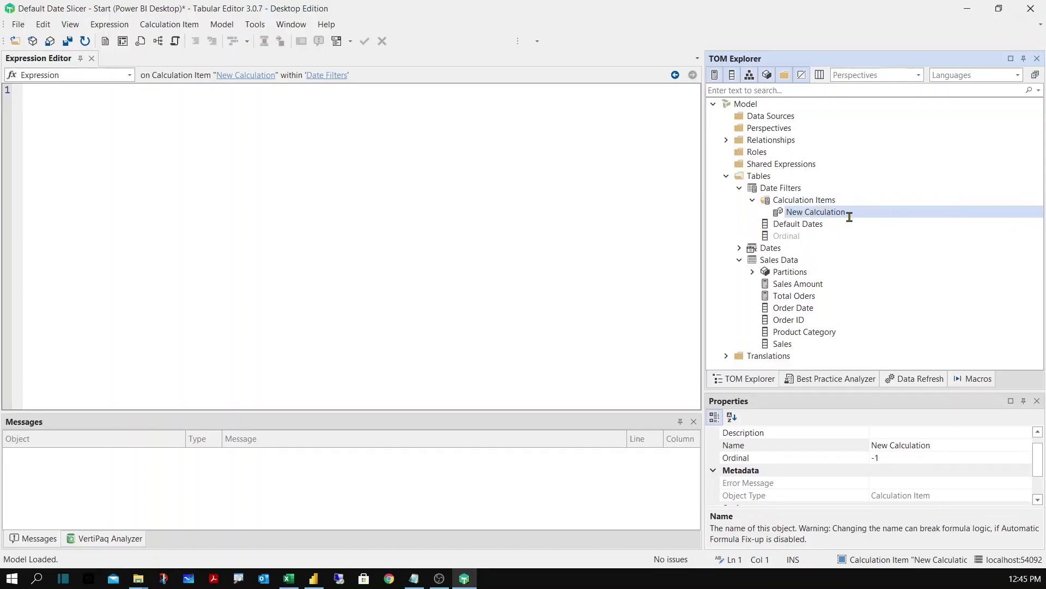
left_click_drag(851, 214, 783, 212)
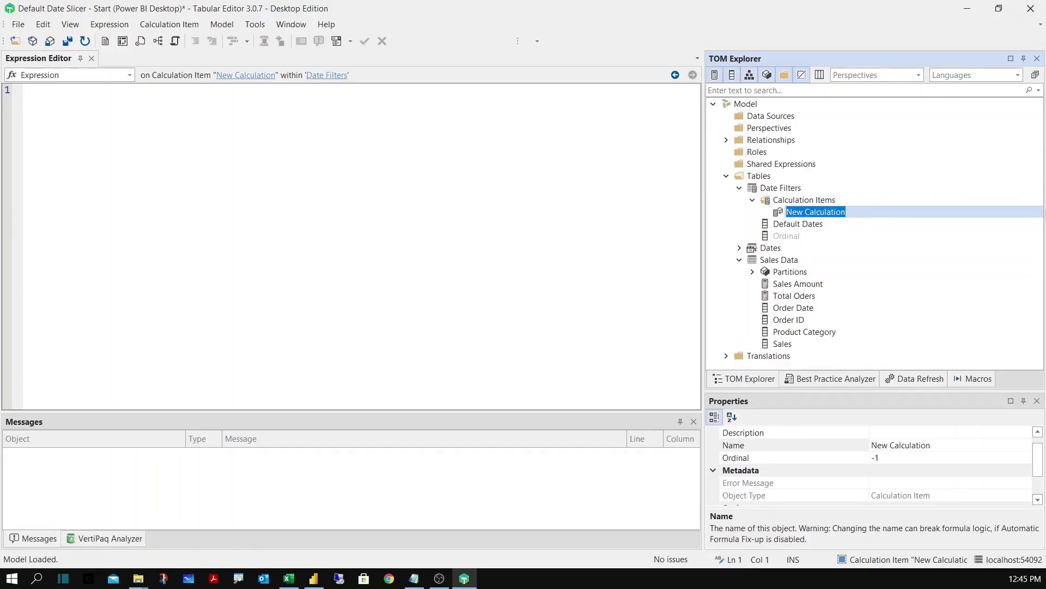
type("Pat ")
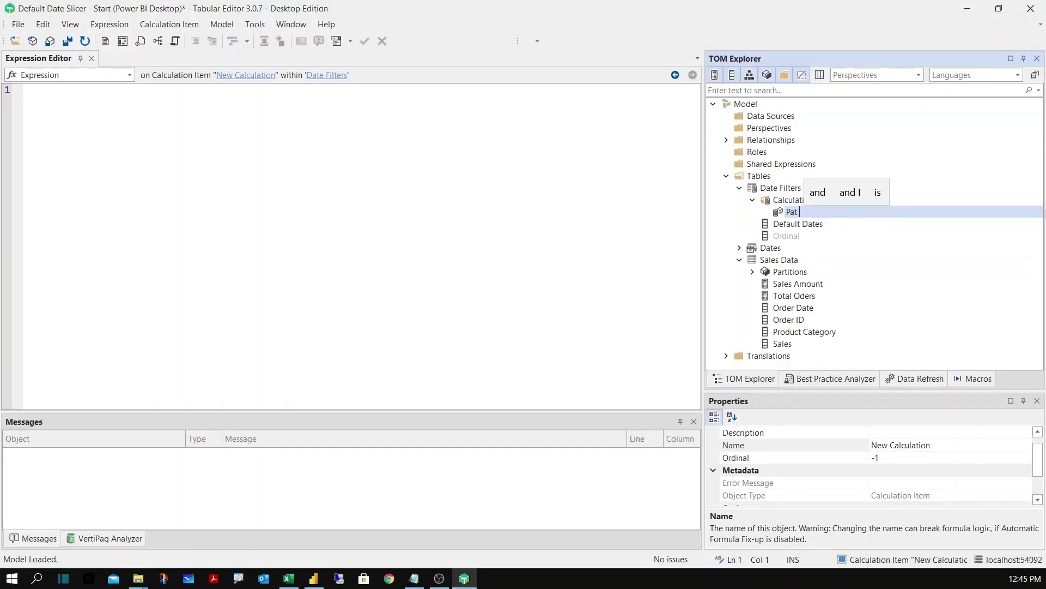
type("7 Days")
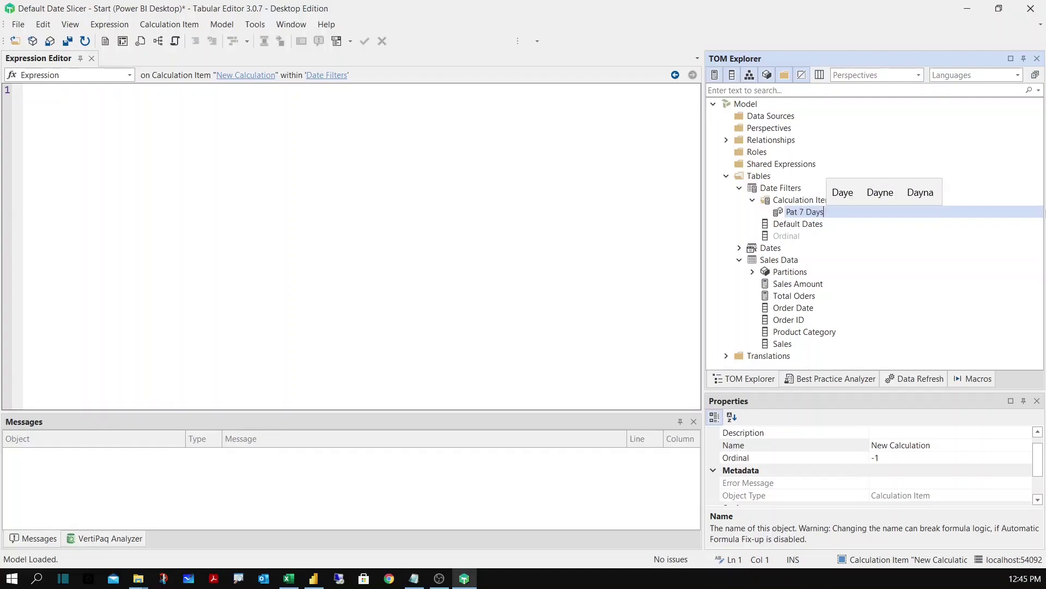
key("Return")
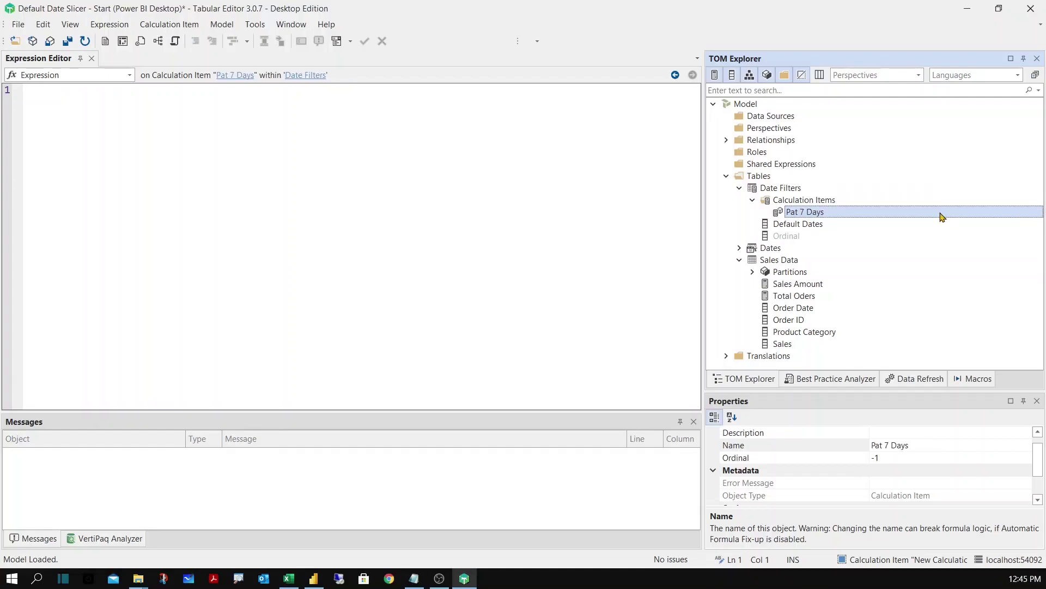
left_click(814, 212)
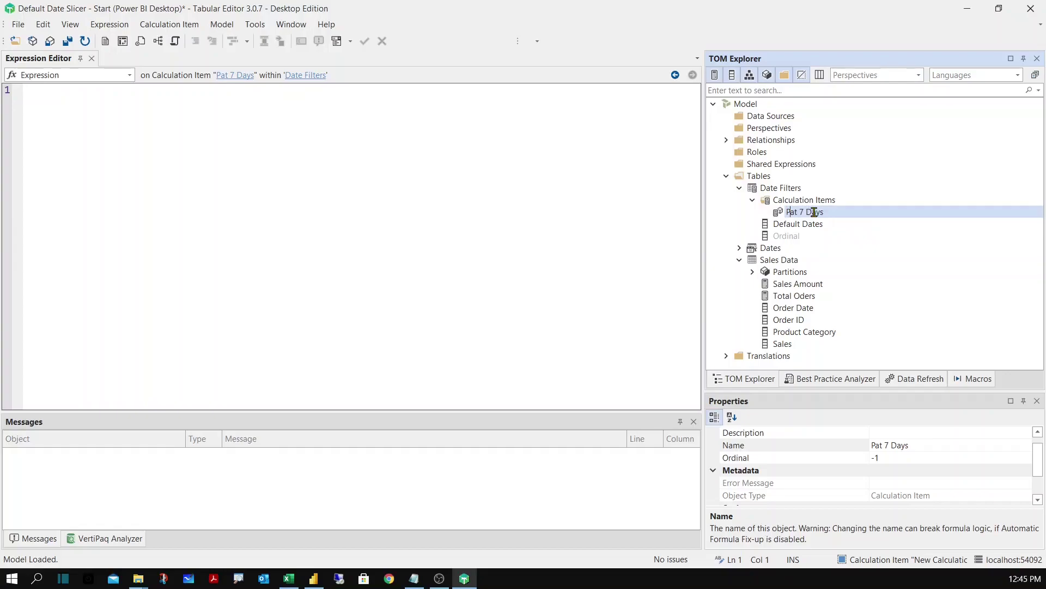
key("Right")
key("Right")
type("s")
left_click(797, 223)
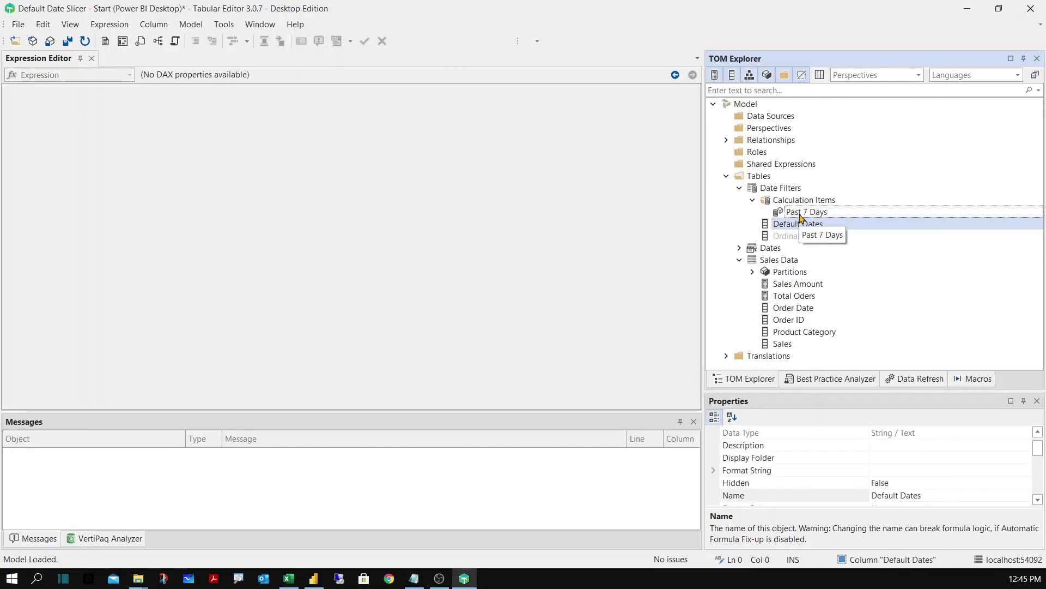
Give Past 7 Days the expression SELECTEDMEASURE() and save the model.
left_click(800, 214)
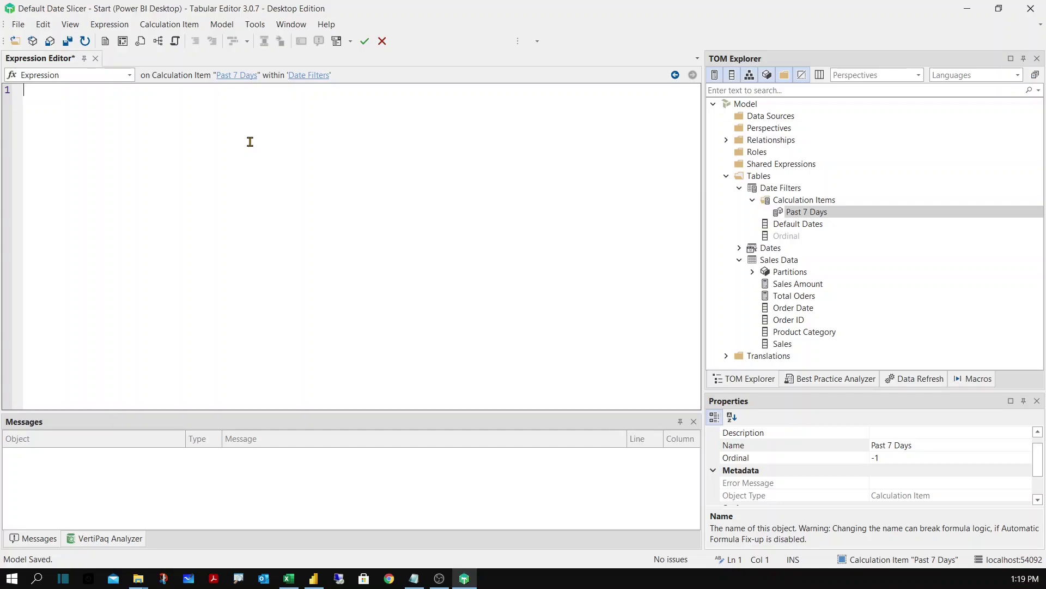
type("selec")
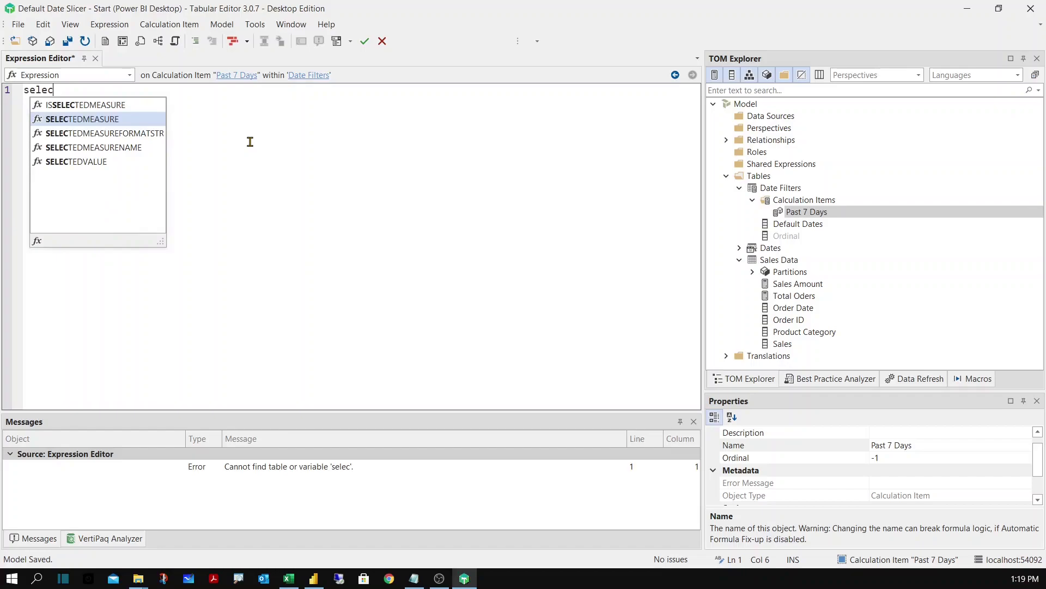
key("Tab")
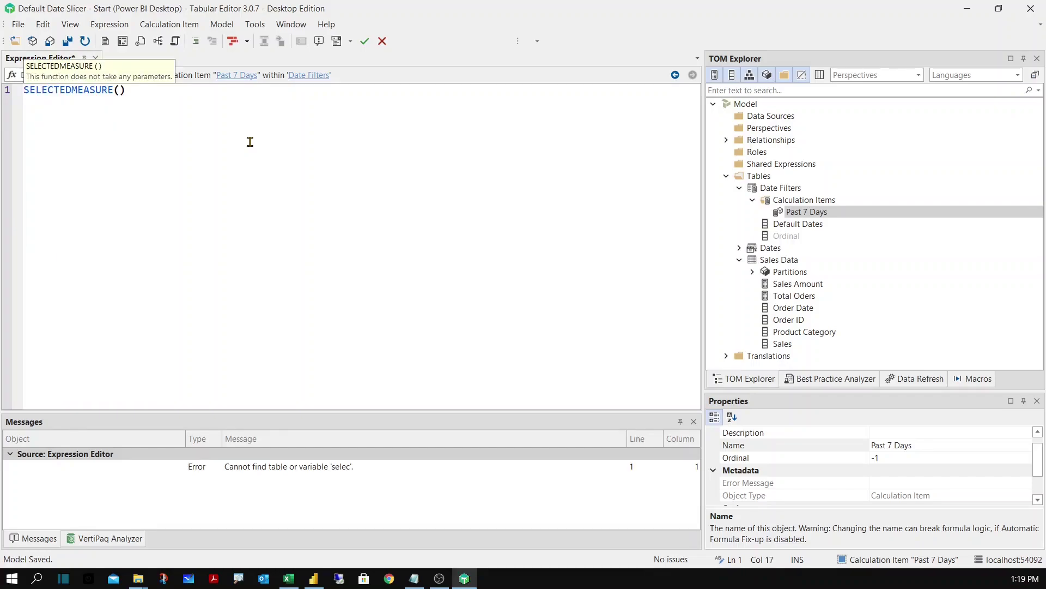
left_click(163, 95)
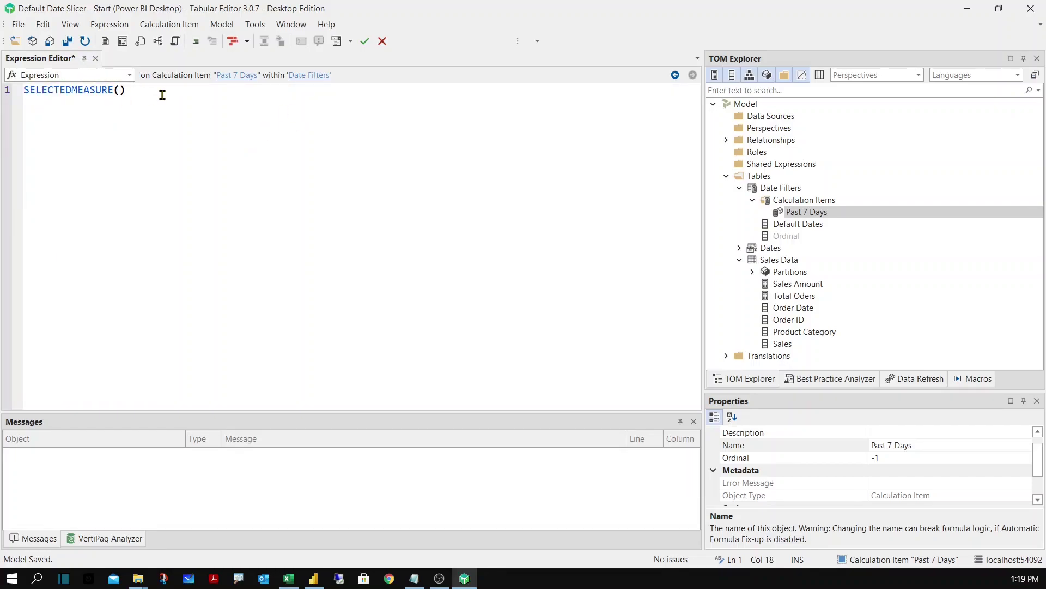
left_click(67, 41)
Refresh the outdated calculation groups in Power BI and expand Date Filters in the Fields pane.
left_click(315, 579)
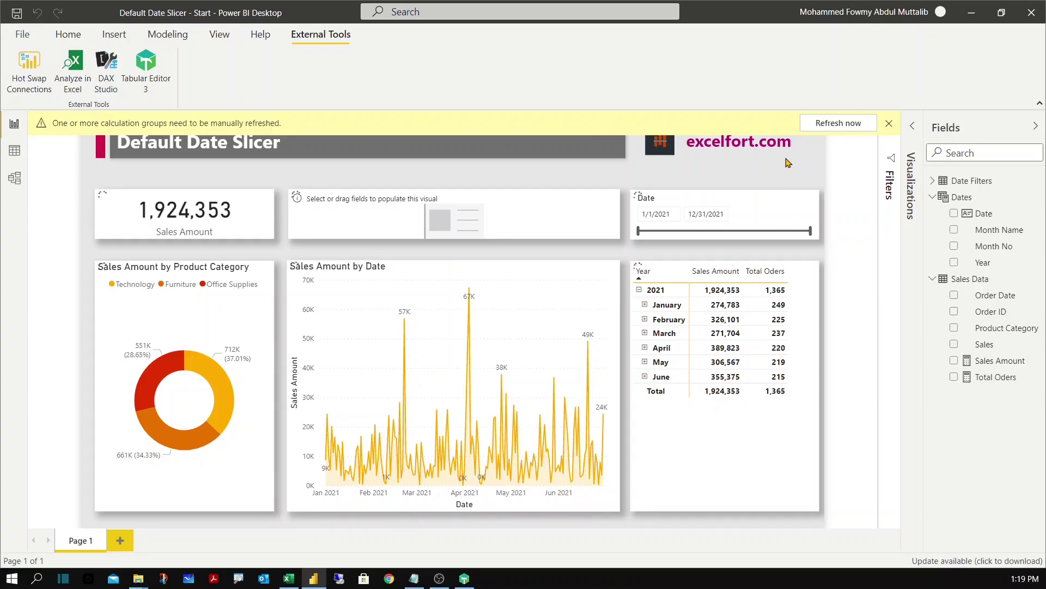
left_click(843, 130)
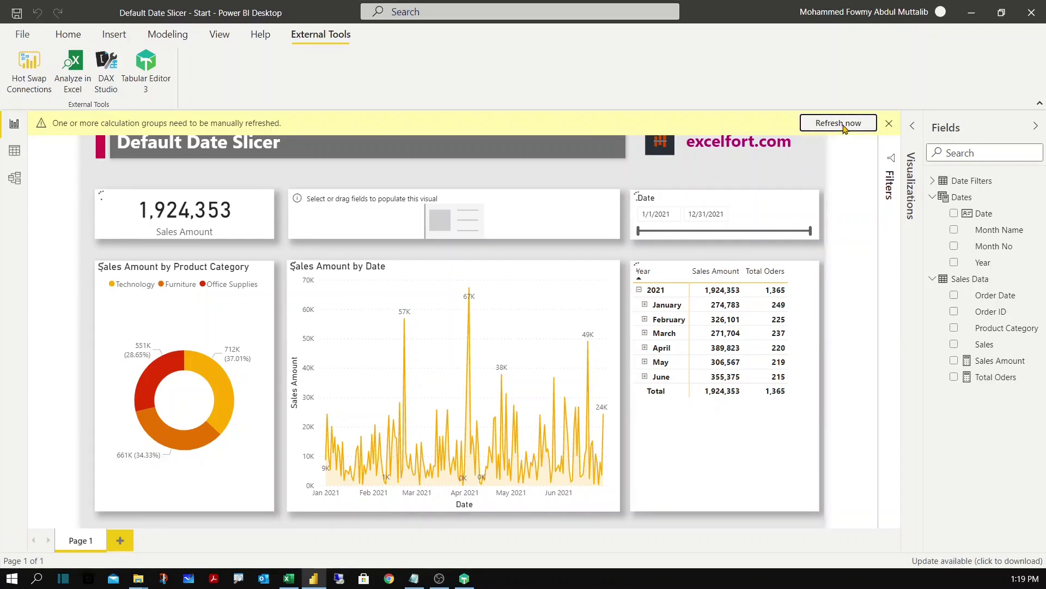
left_click(843, 130)
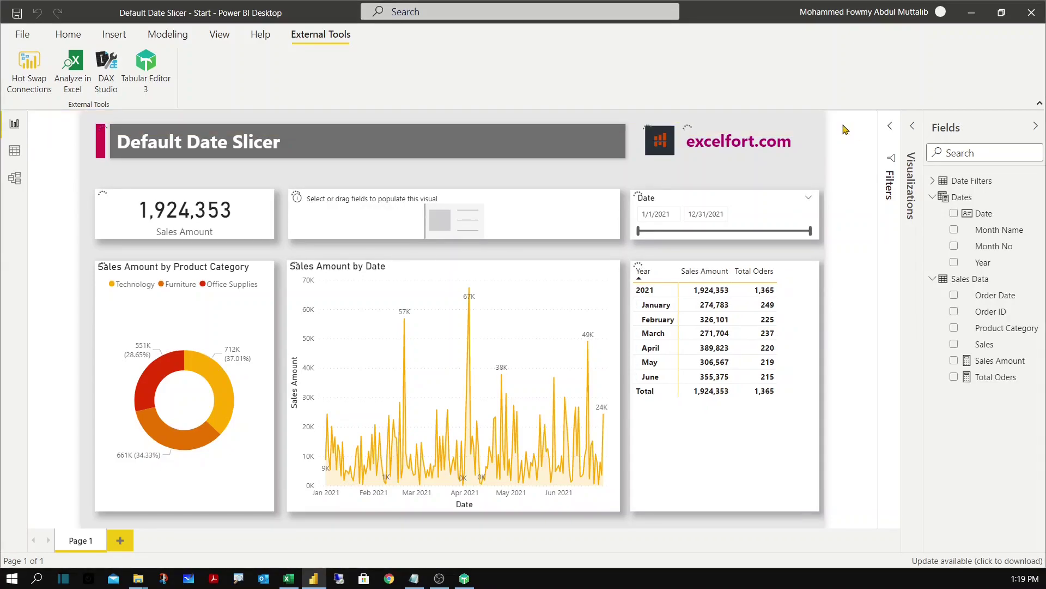
left_click(933, 181)
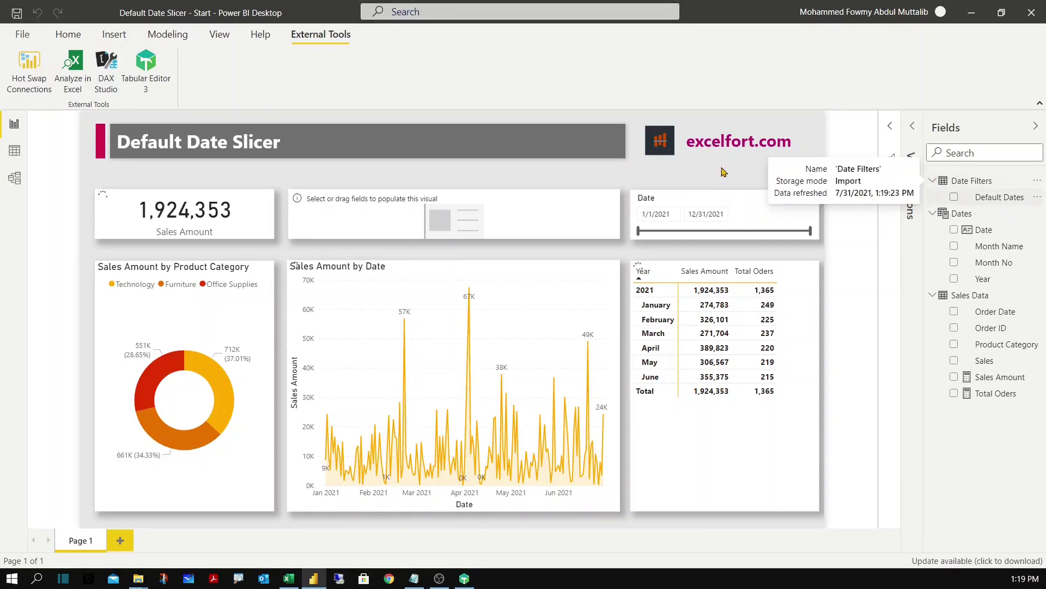
Add a compact Default Dates slicer, clear its Past 7 Days choice, then return to Tabular Editor.
left_click_drag(984, 200, 729, 173)
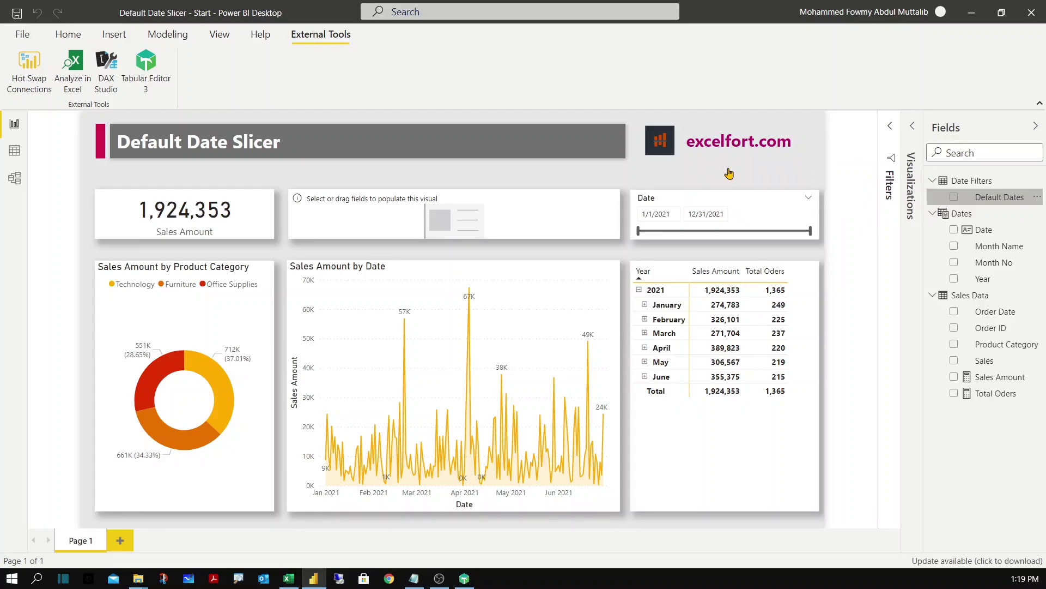
left_click(914, 127)
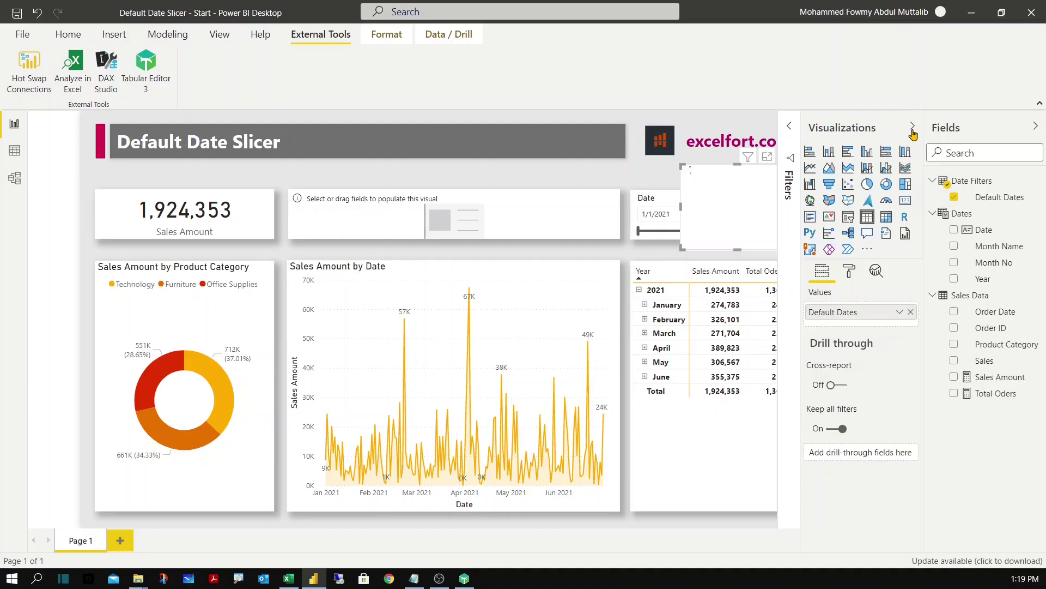
left_click(848, 218)
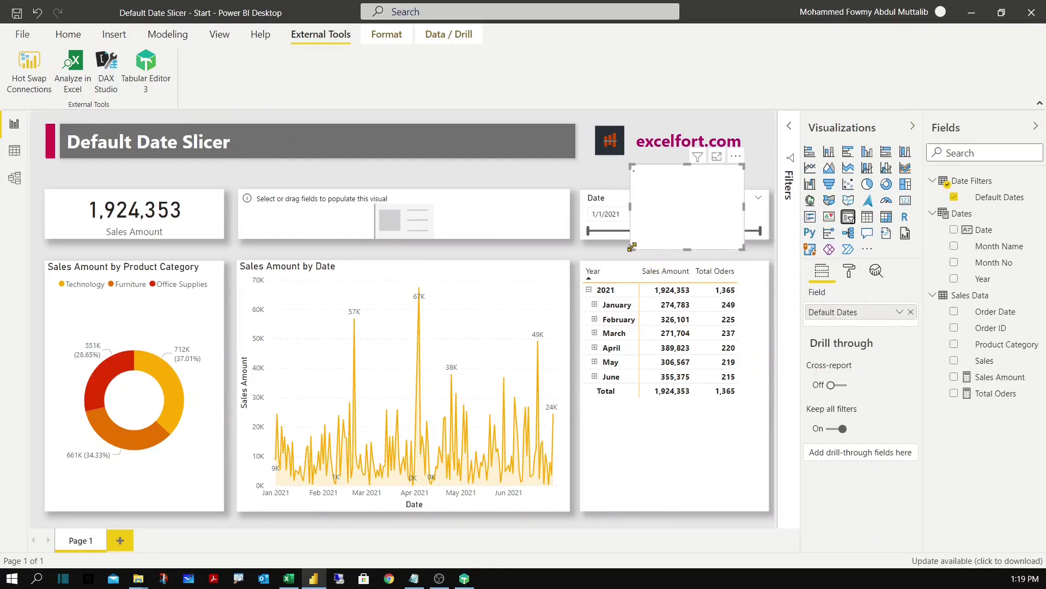
left_click_drag(636, 242, 688, 159)
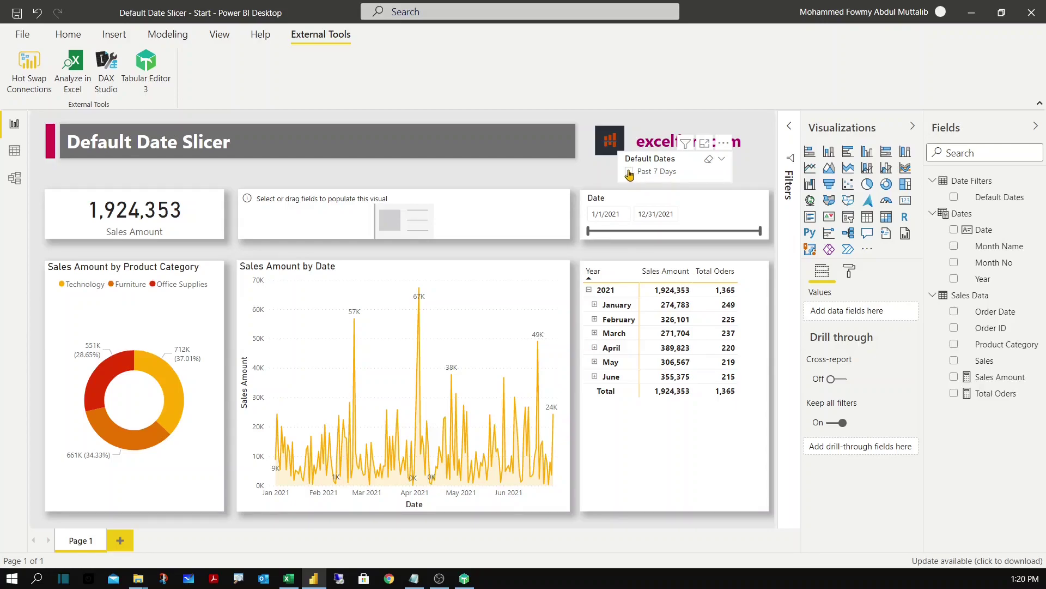
left_click(630, 173)
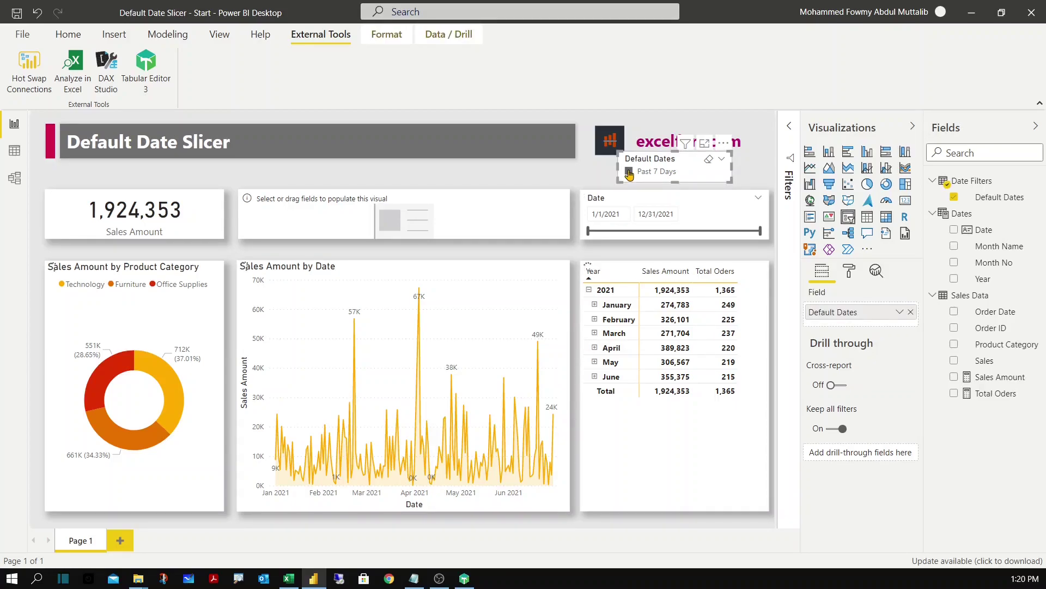
left_click(629, 174)
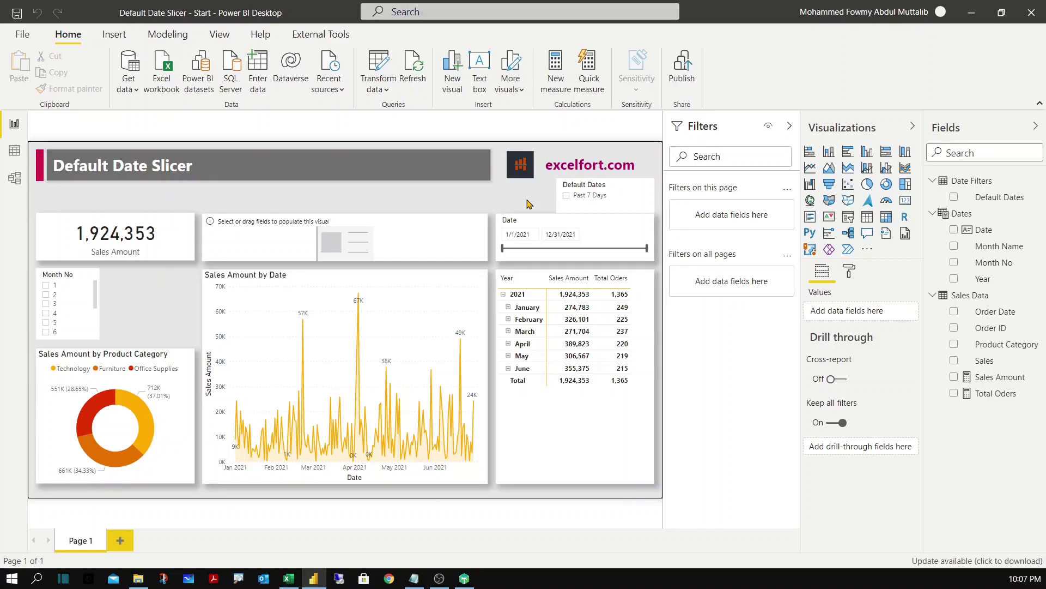
left_click(464, 578)
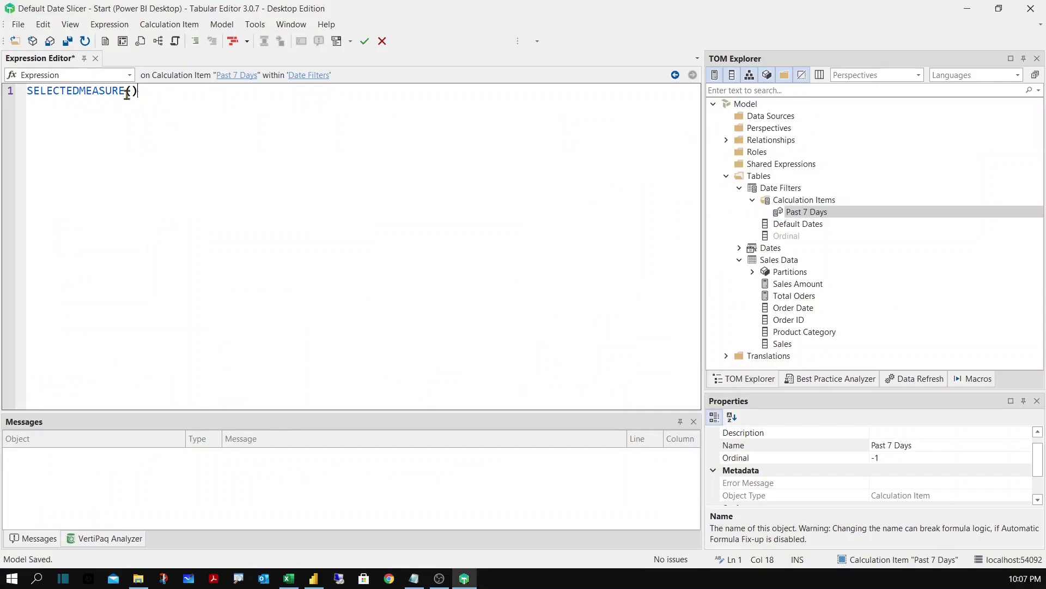
Delete the old SELECTEDMEASURE() expression and start a fresh line.
left_click_drag(137, 91, 12, 92)
key("Delete")
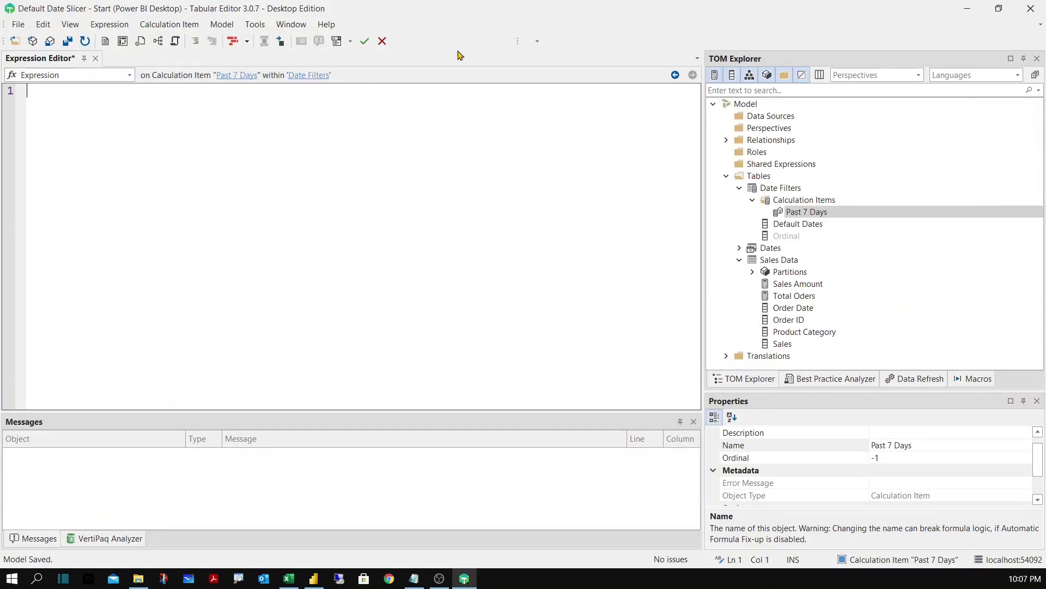
key("Return")
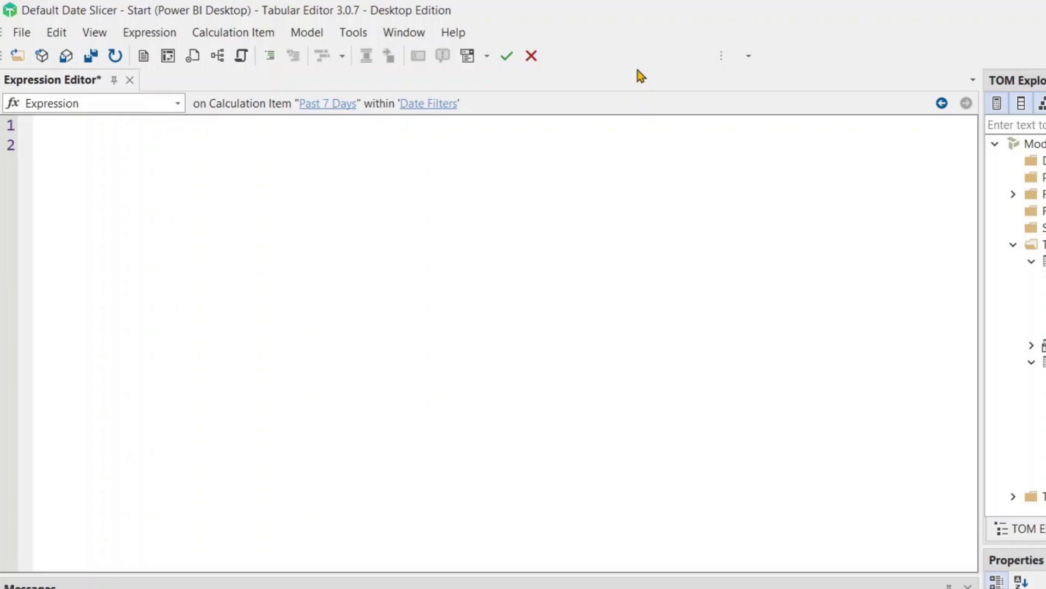
type("v")
key("BackSpace")
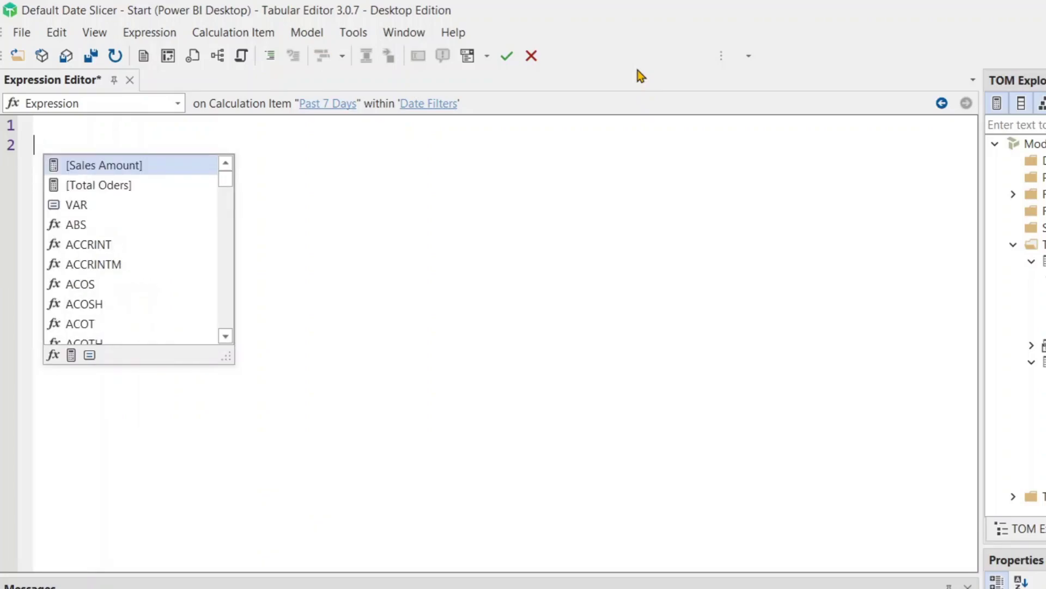
Declare VAR __Isdatesfiltered = CALCULATE(ISFILTERED('Dates'[Date]), ALLSELECTED()).
type("VAR")
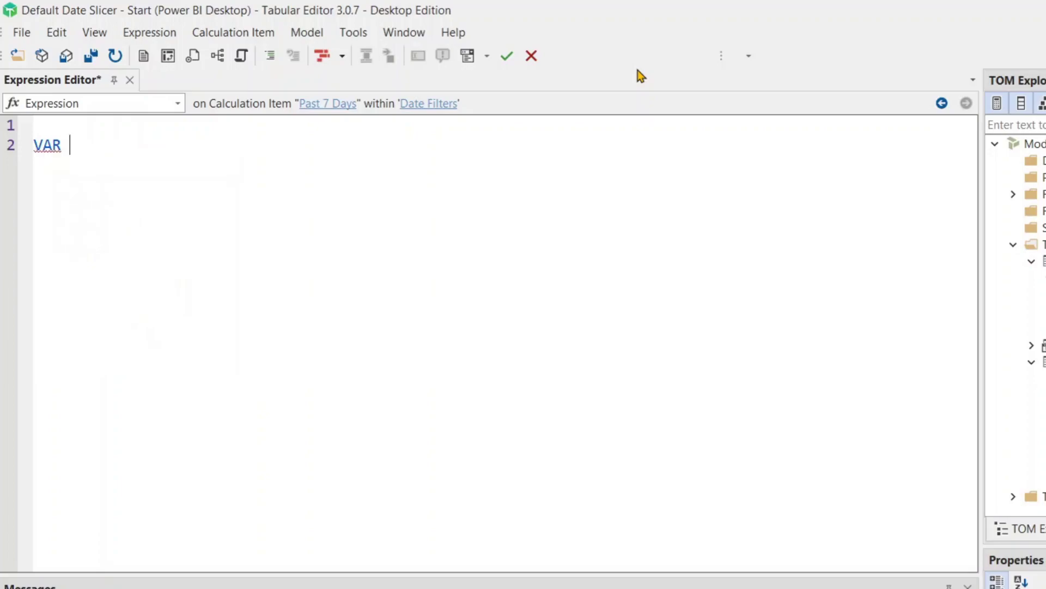
type(" __Isdatesfilter")
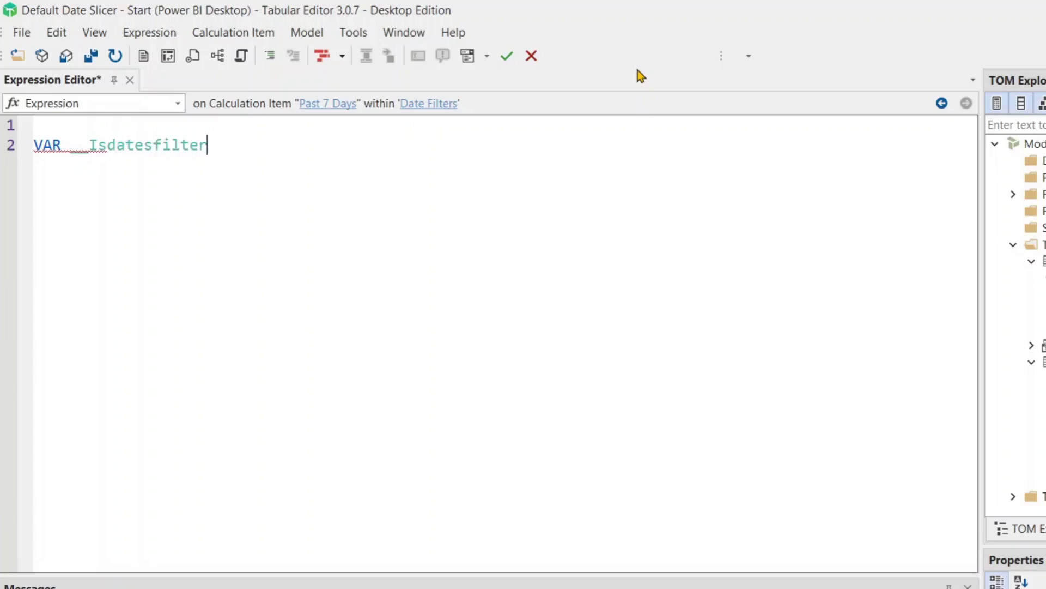
type("ed = ")
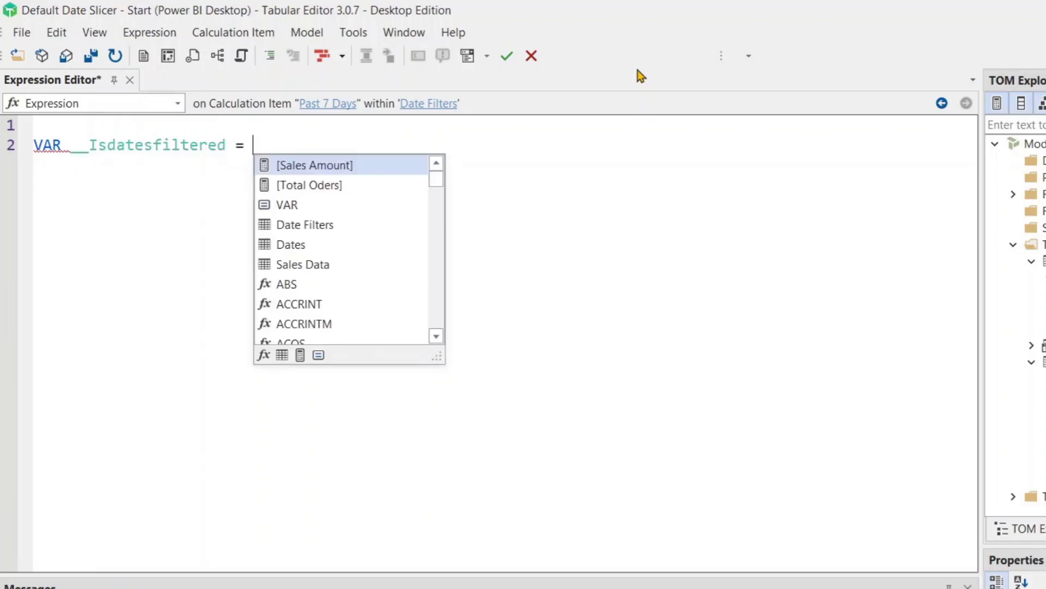
type("cal(d")
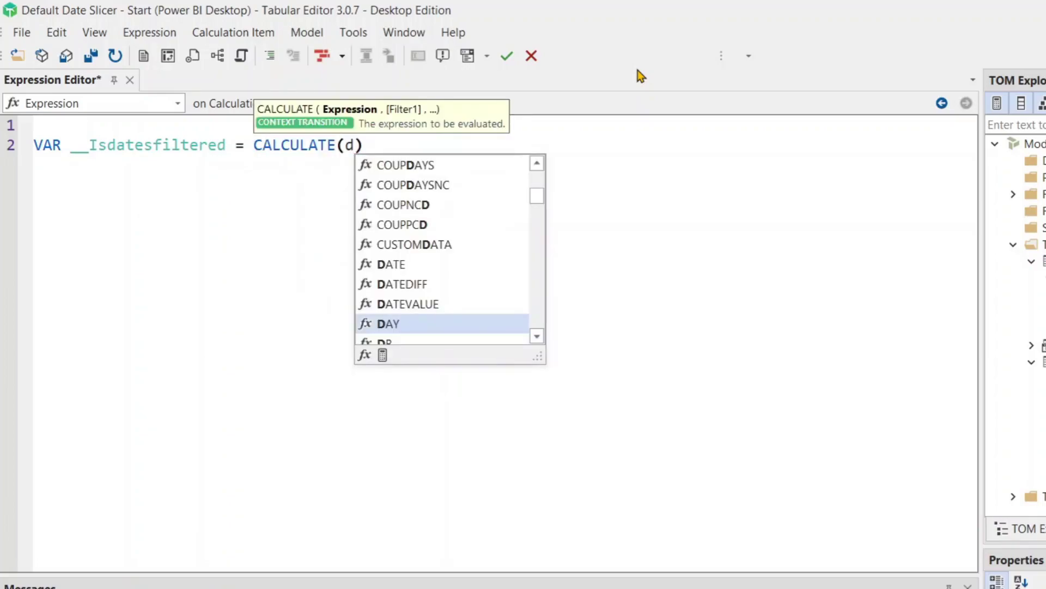
key("BackSpace")
type("isfi(")
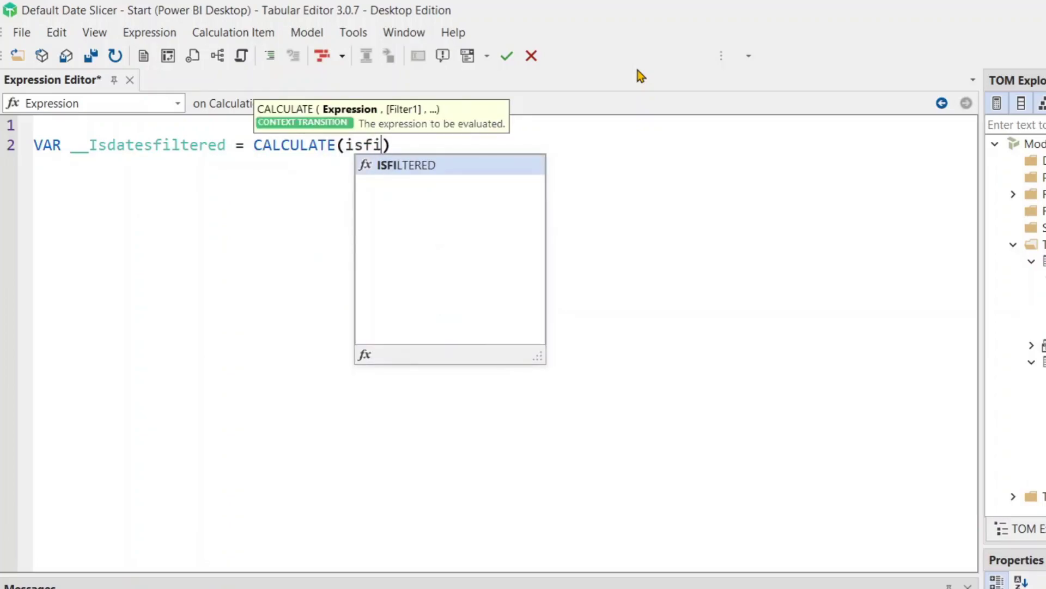
type("dates")
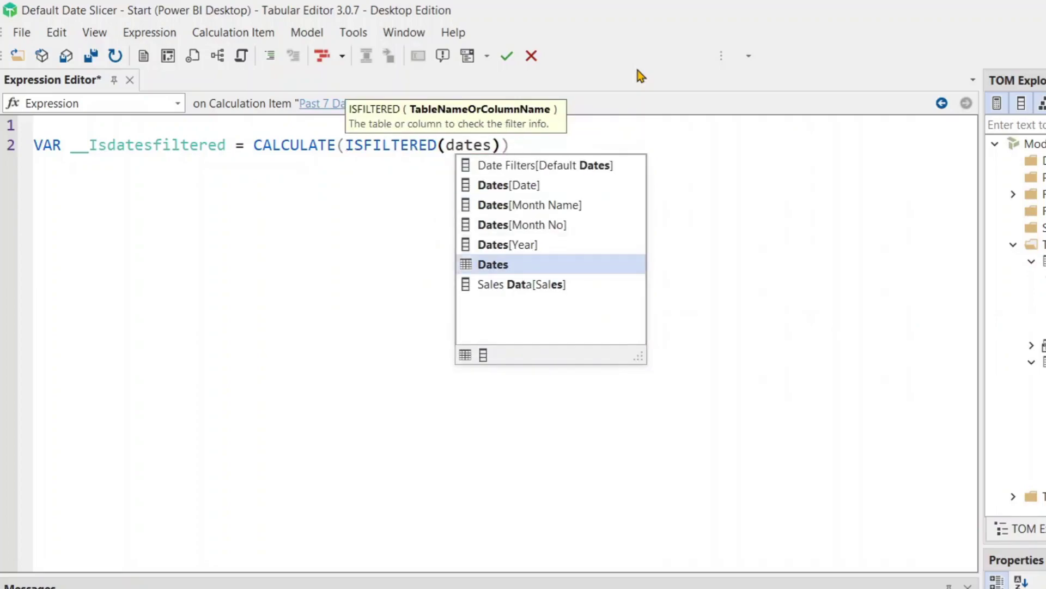
key("Up")
key("Up")
key("Up")
key("Up")
key("Tab")
type(")")
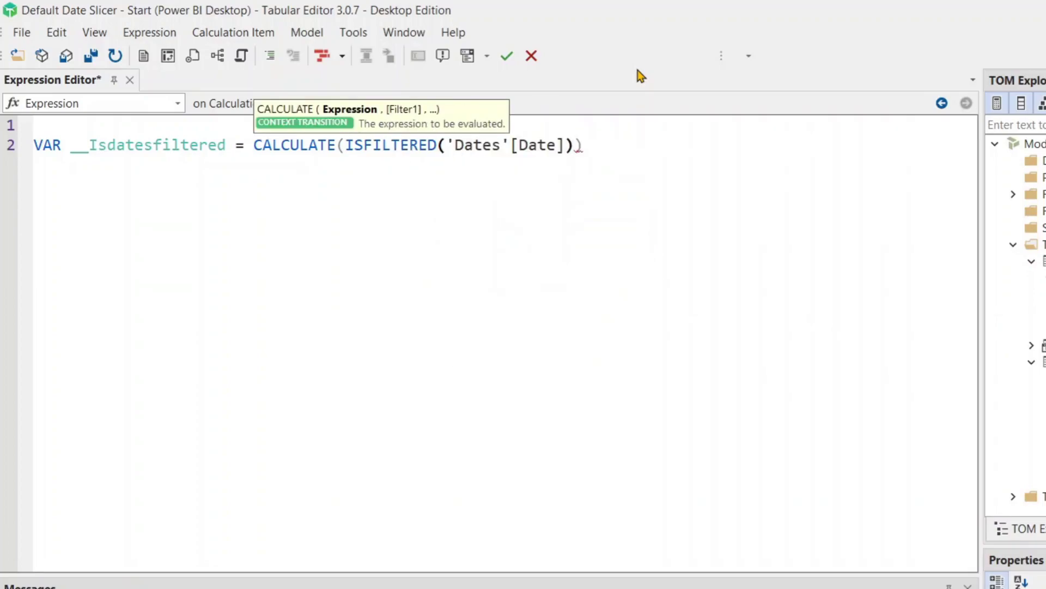
type(",a")
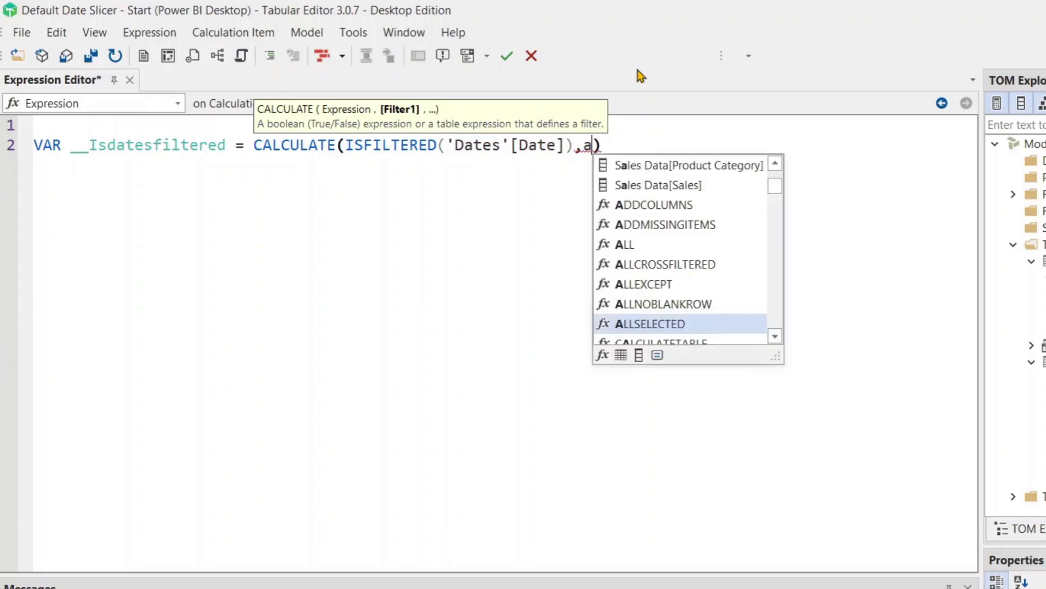
type("lls")
key("Tab")
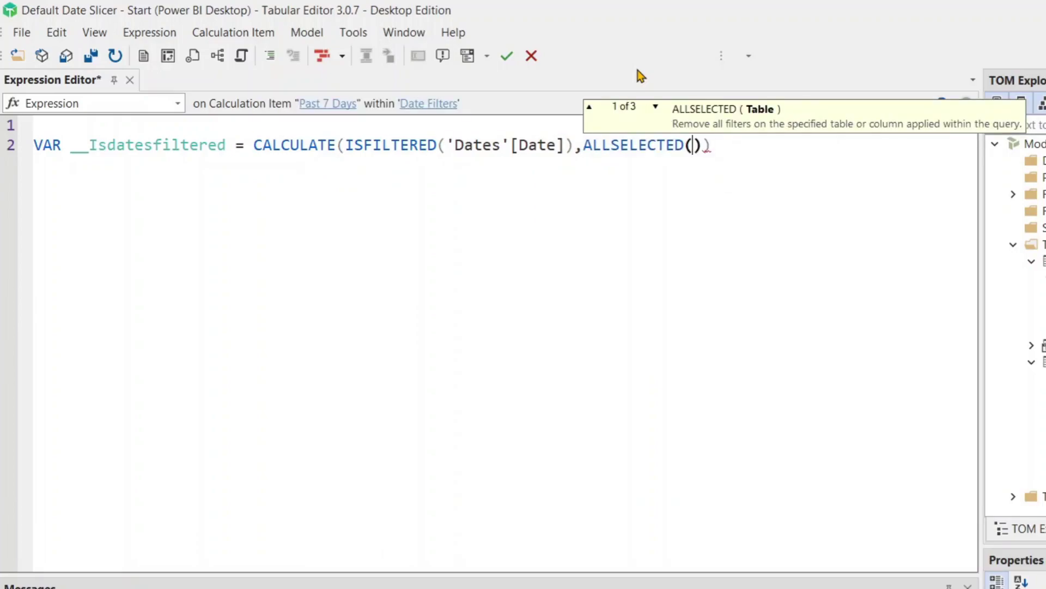
type("))")
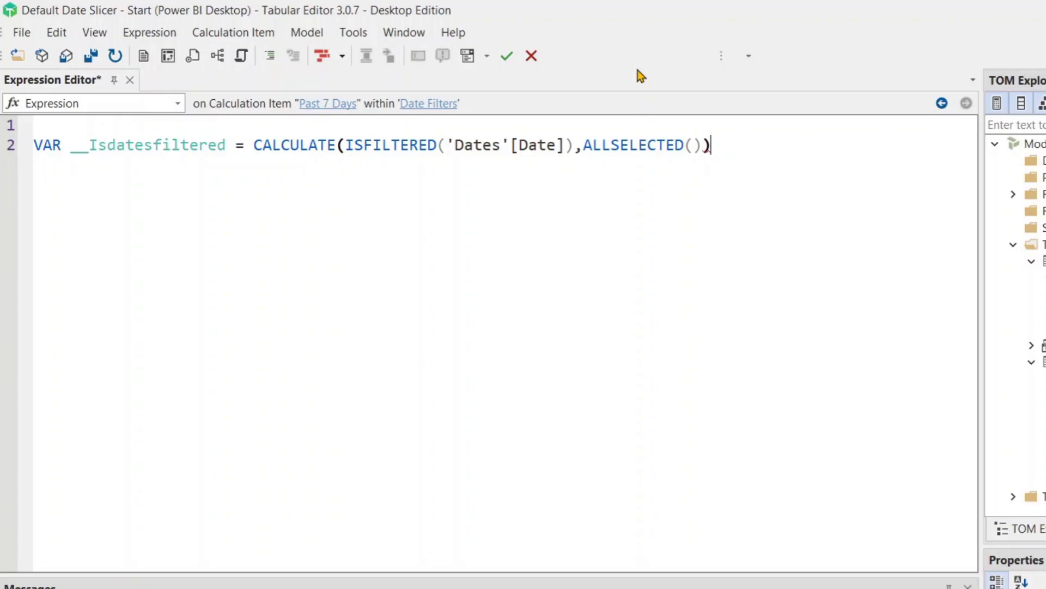
key("Left")
key("Left")
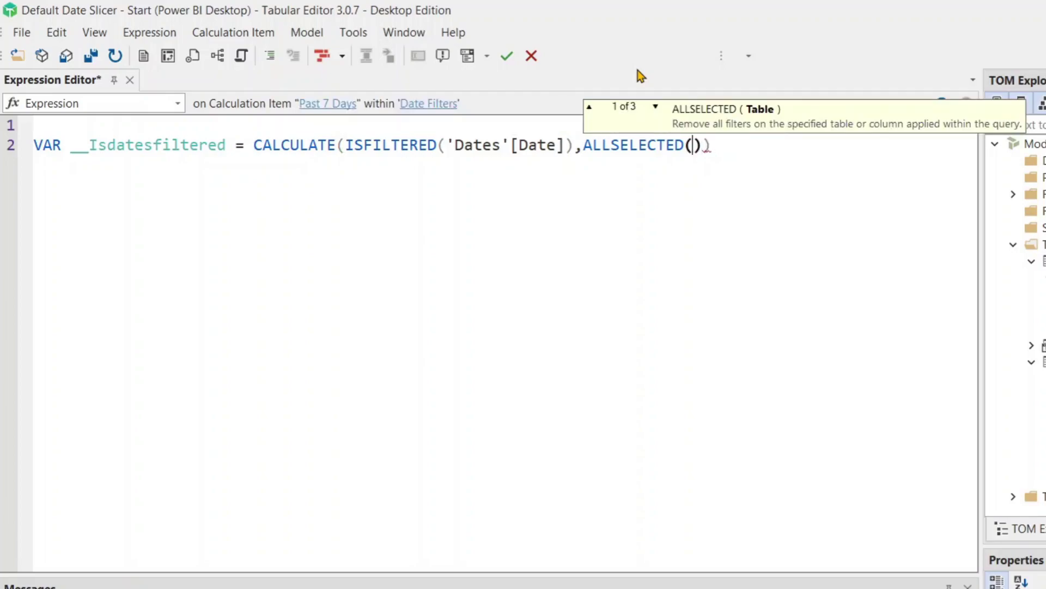
key("Right")
key("Right")
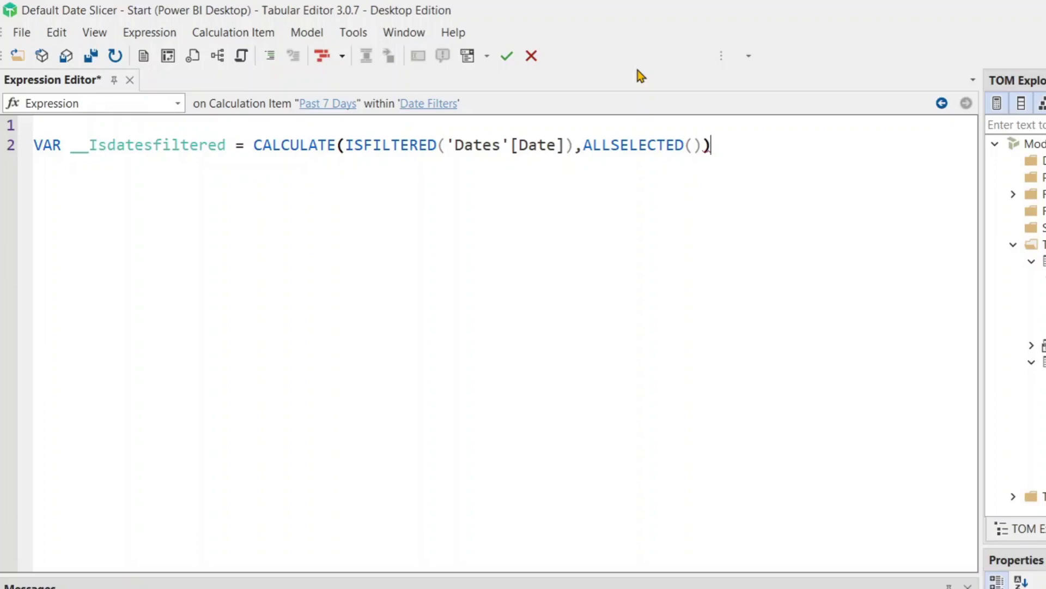
key("Return")
Add VAR __Lastsalesdate = CALCULATE(MAX('Sales Data'[Order Date]), REMOVEFILTERS()).
type("V")
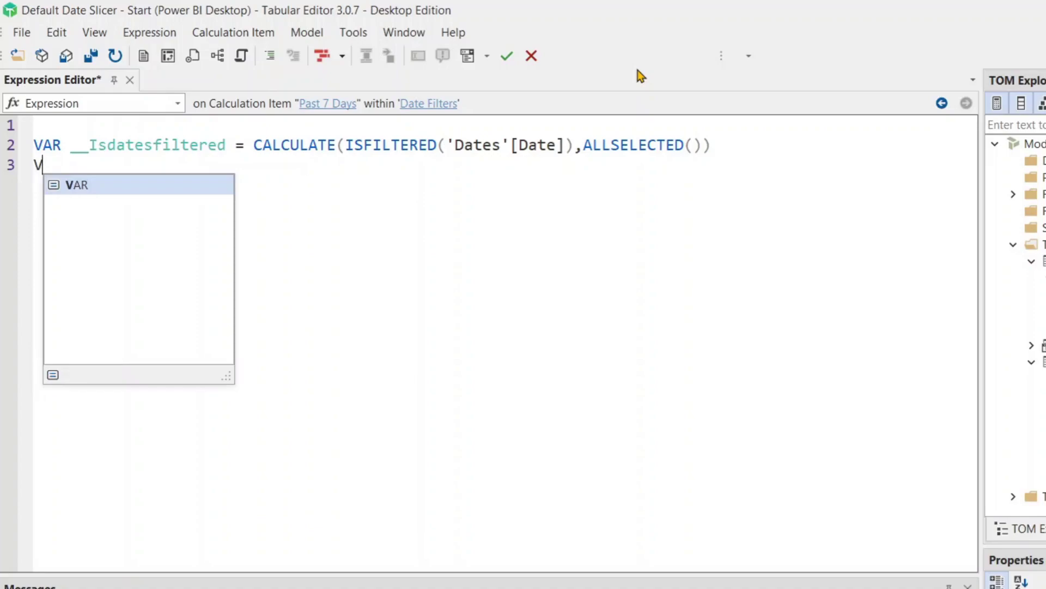
type("AR __")
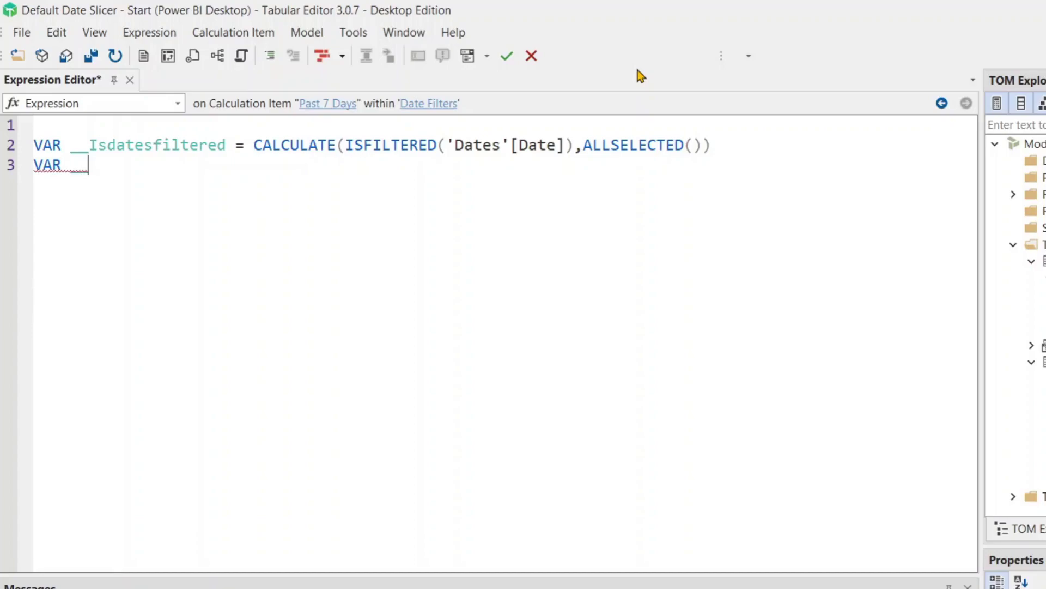
type("Lastsal")
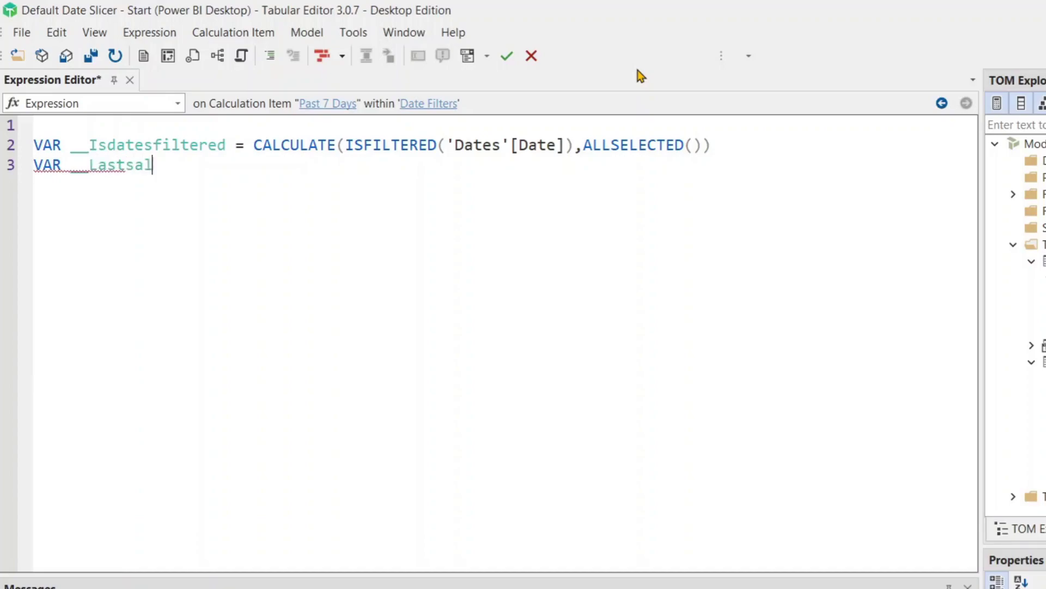
type("esdate =")
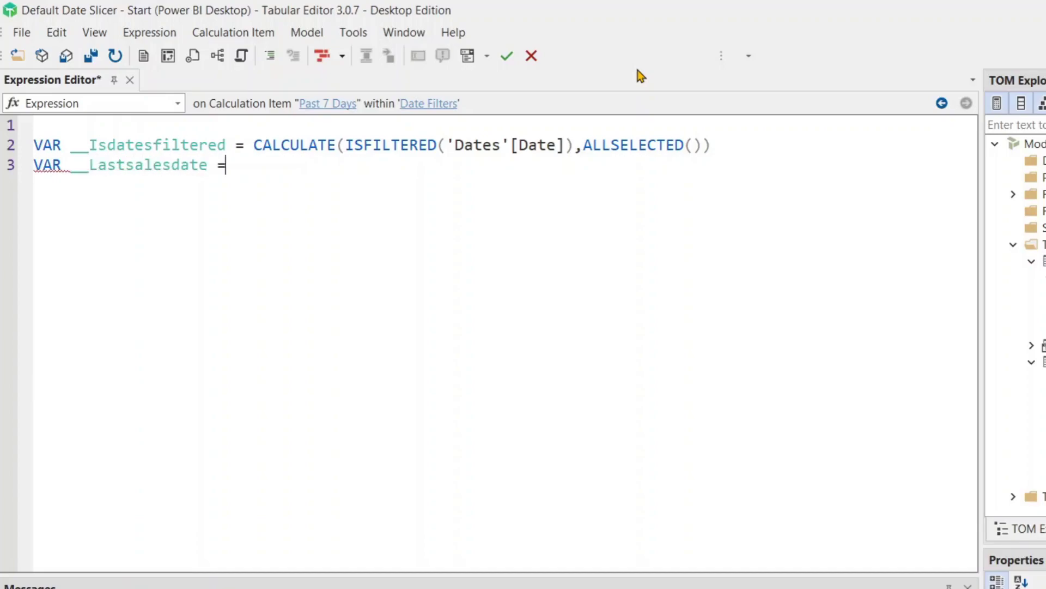
type(" cal(max")
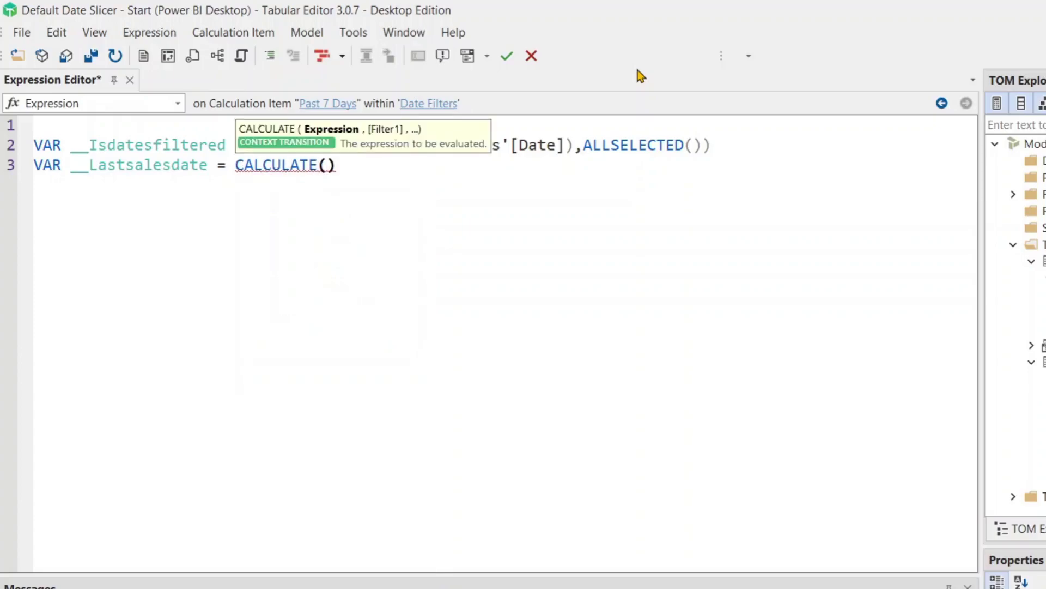
type("(sal")
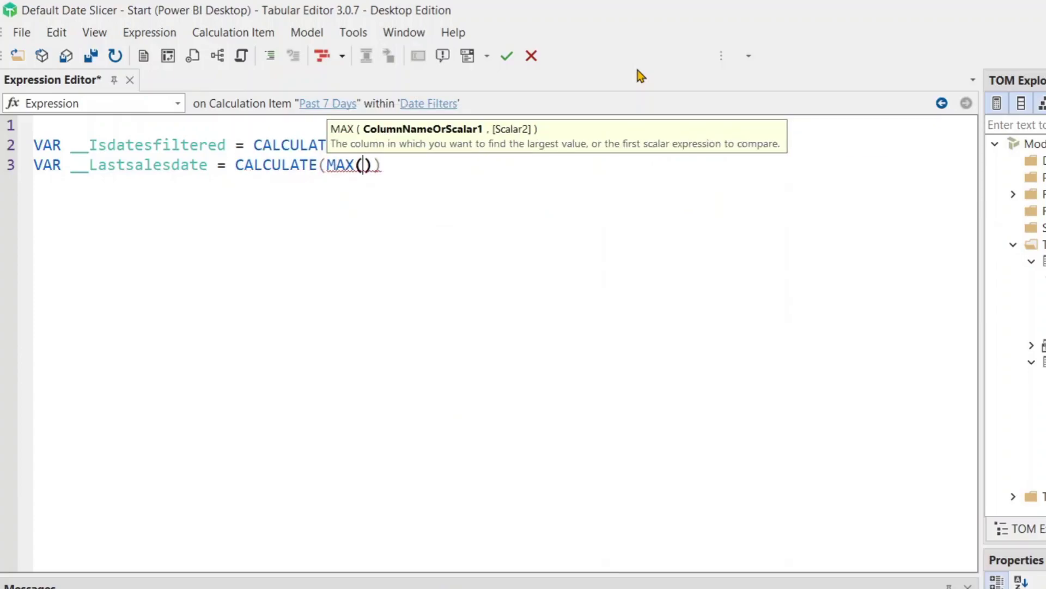
type("e")
key("Down")
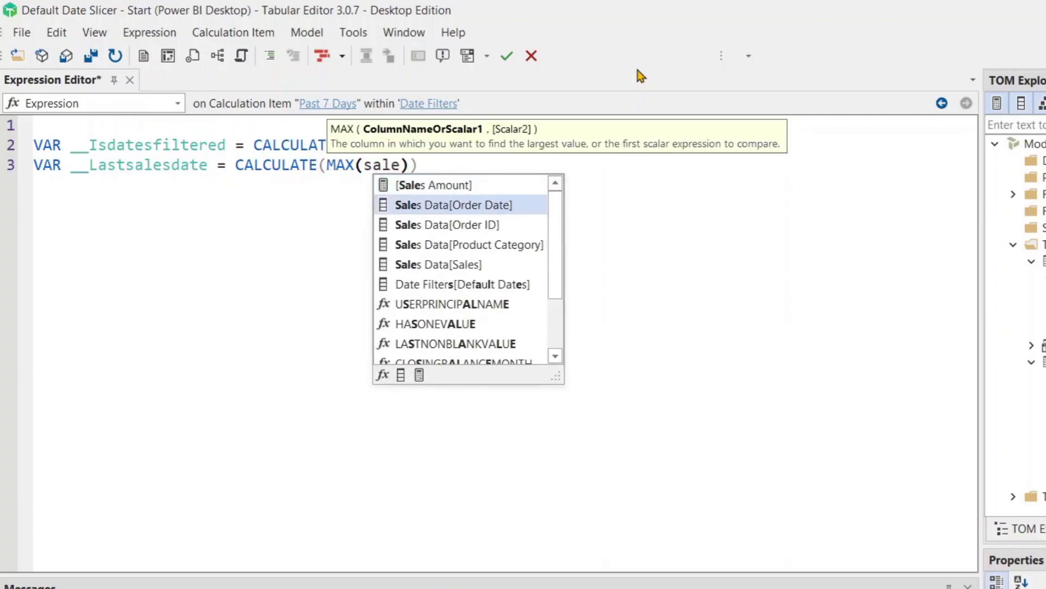
key("Tab")
type("),re")
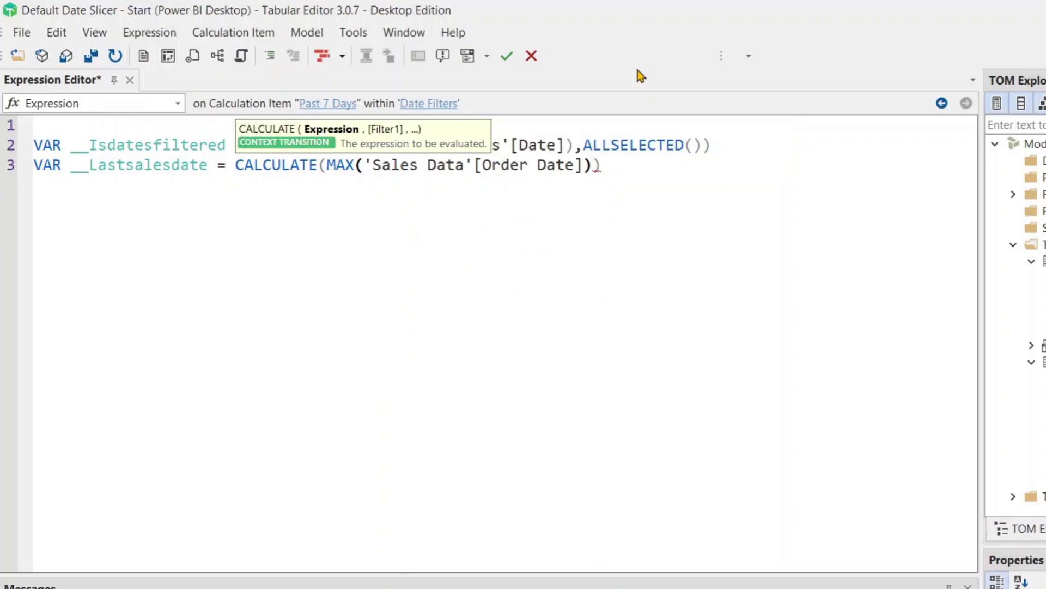
type("mo")
key("Tab")
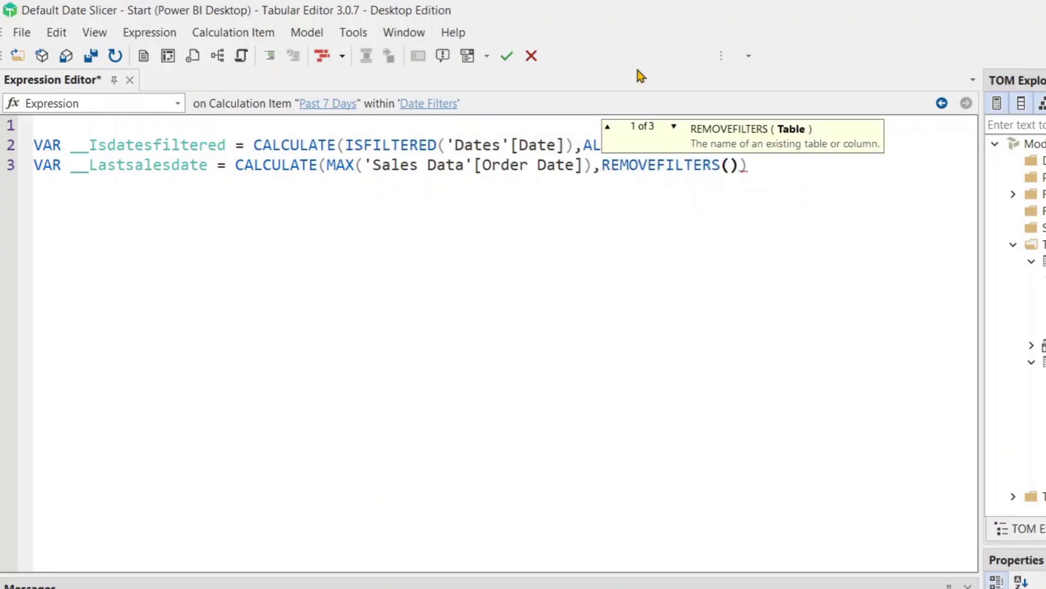
key("Right")
key("Right")
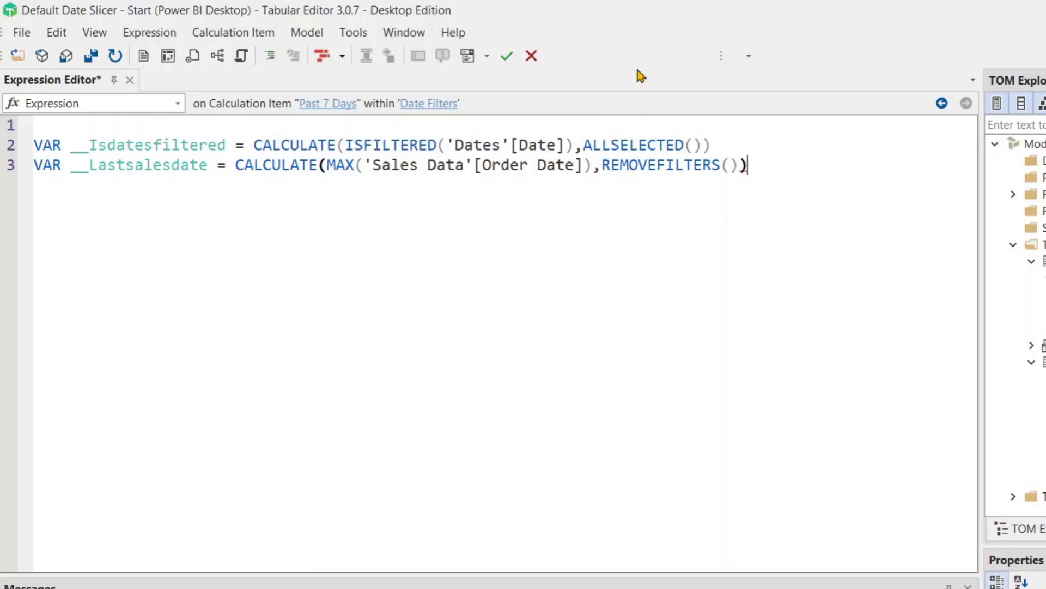
key("Return")
type("VAR _")
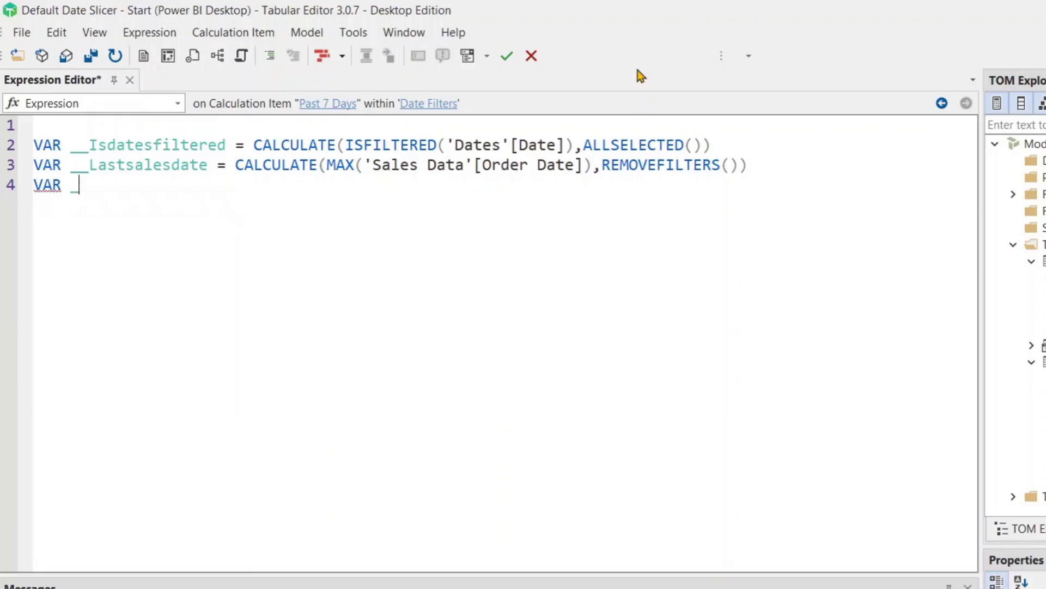
type("_")
Add VAR __Days = 7 and begin a VAR __Result declaration.
type("Days = 7")
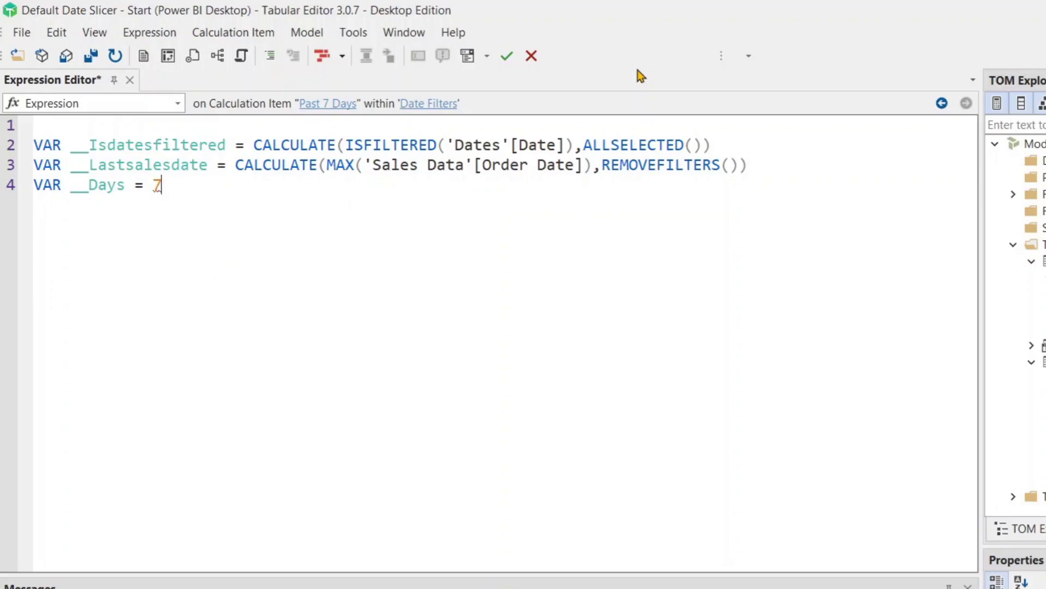
key("Return")
type("VAR __Result =")
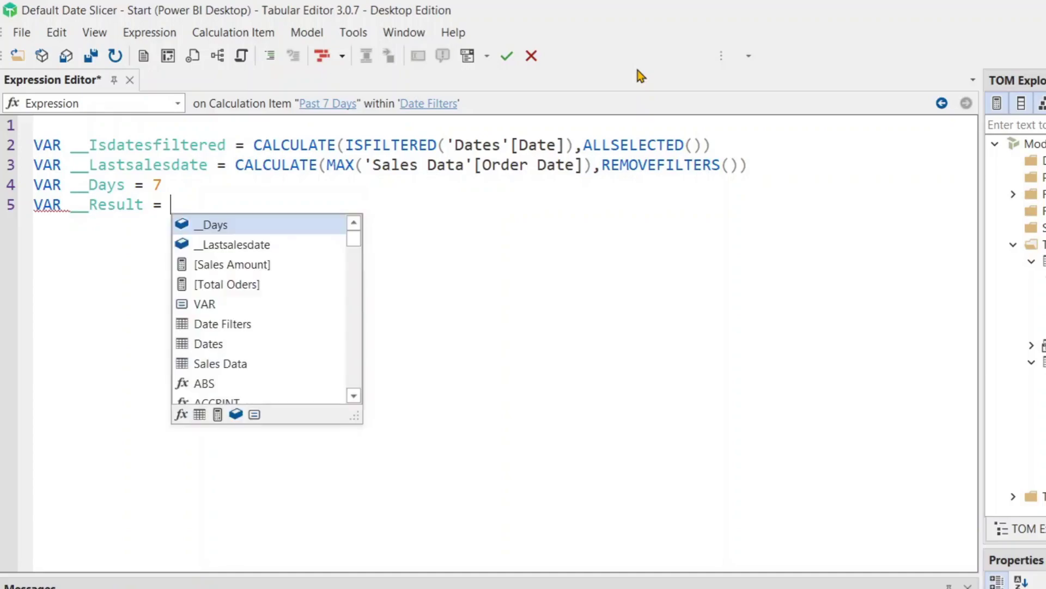
key("Tab")
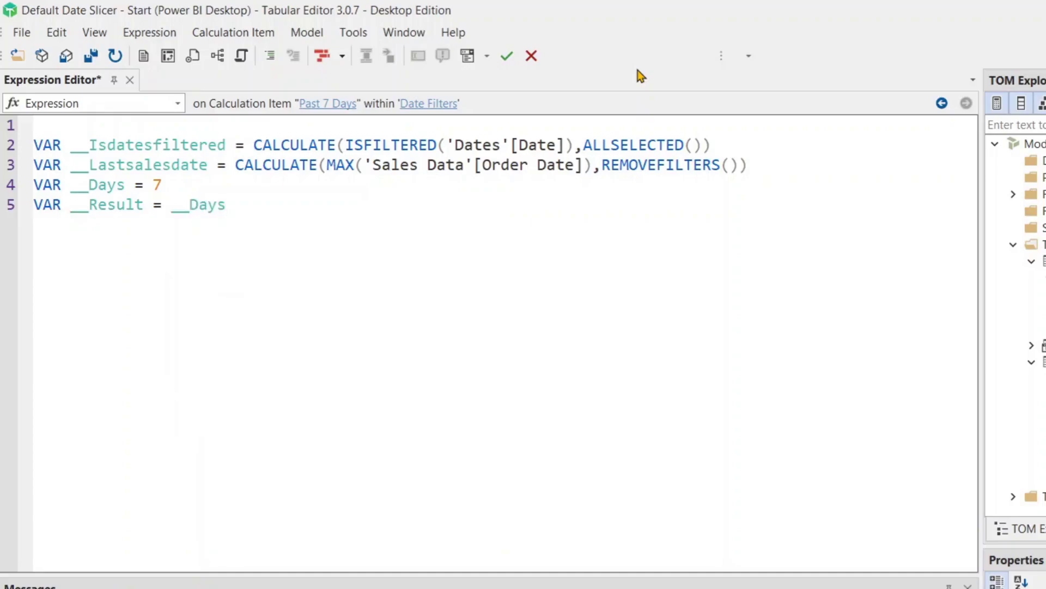
key("BackSpace")
key("BackSpace")
key("BackSpace")
key("BackSpace")
key("BackSpace")
key("BackSpace")
key("Return")
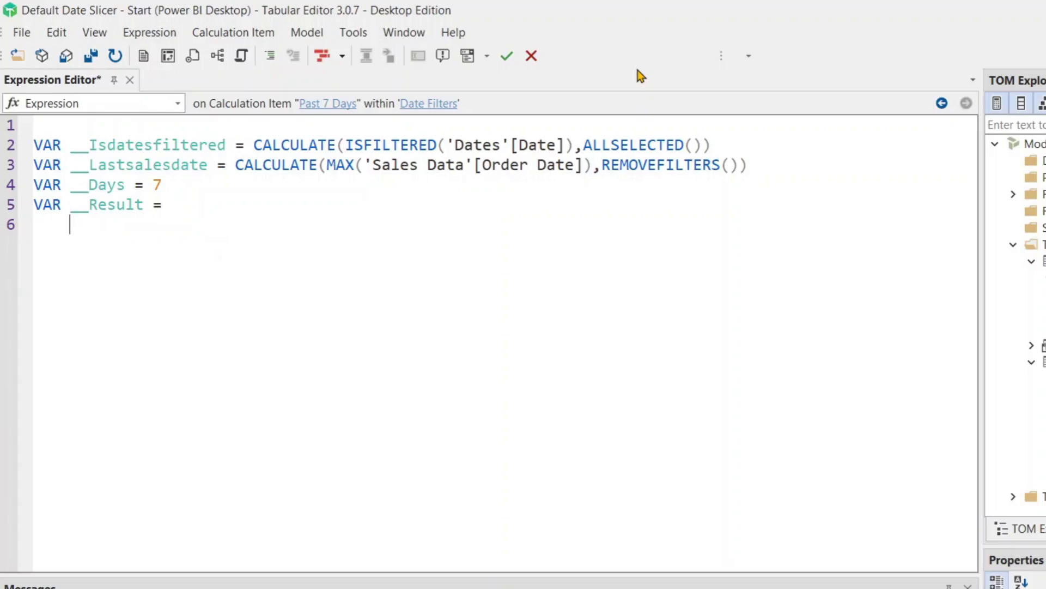
Start __Result with IF( using the copied __Isdatesfiltered as the condition.
type("IF(")
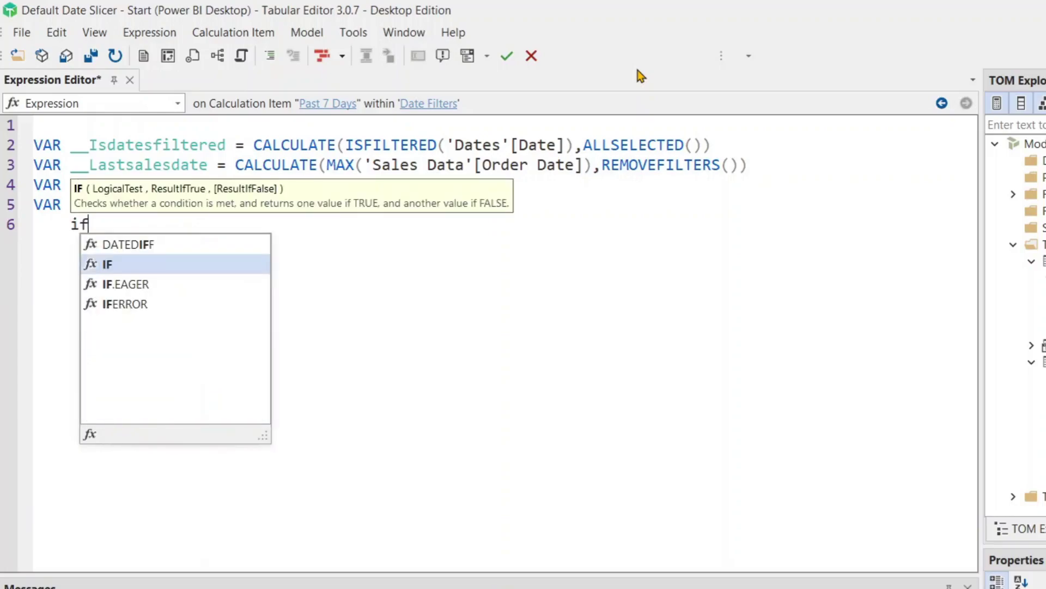
key("Return")
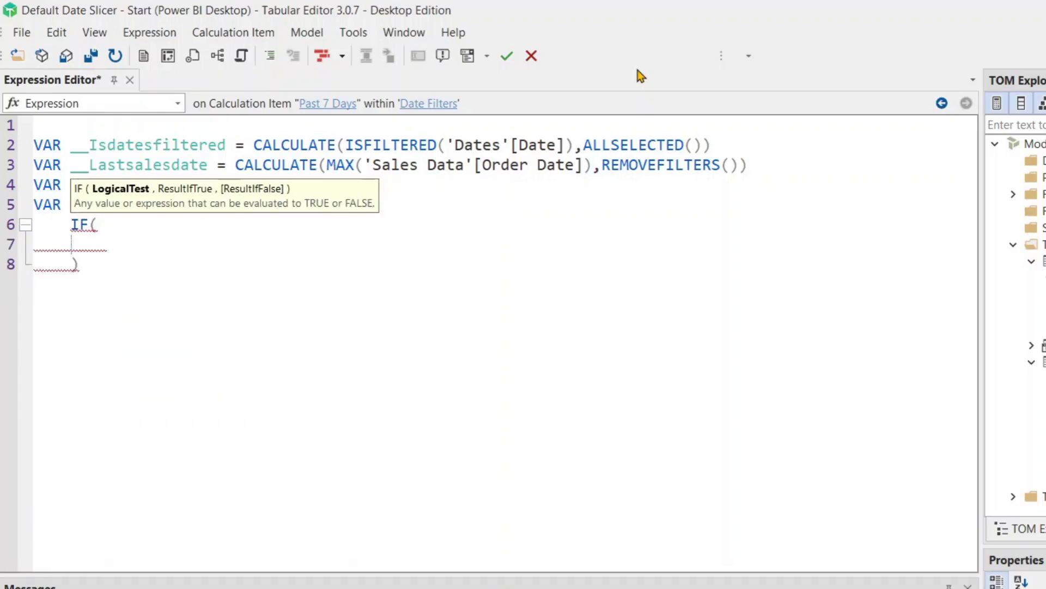
type("_")
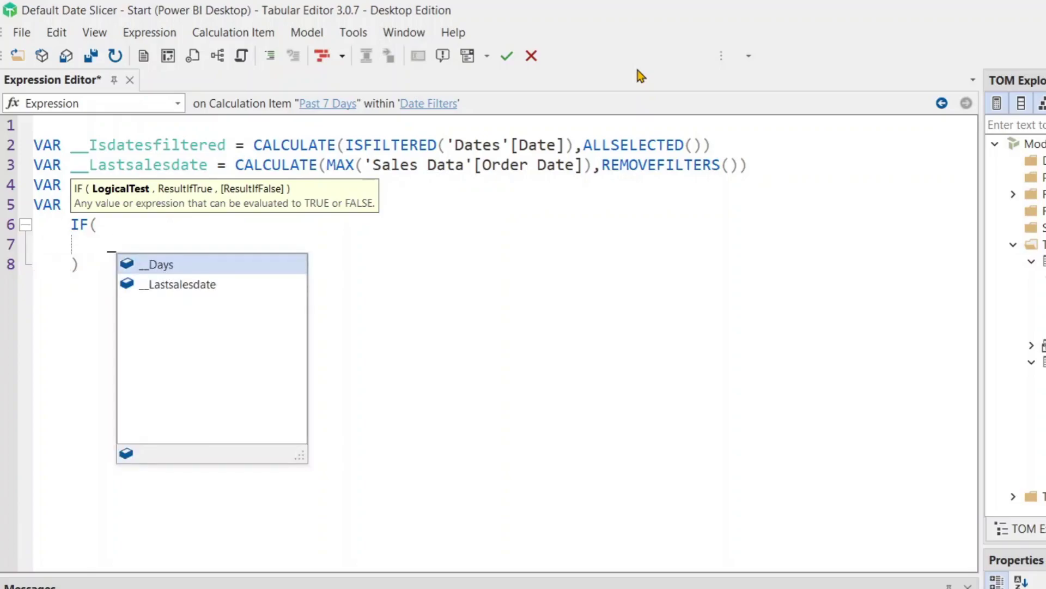
key("BackSpace")
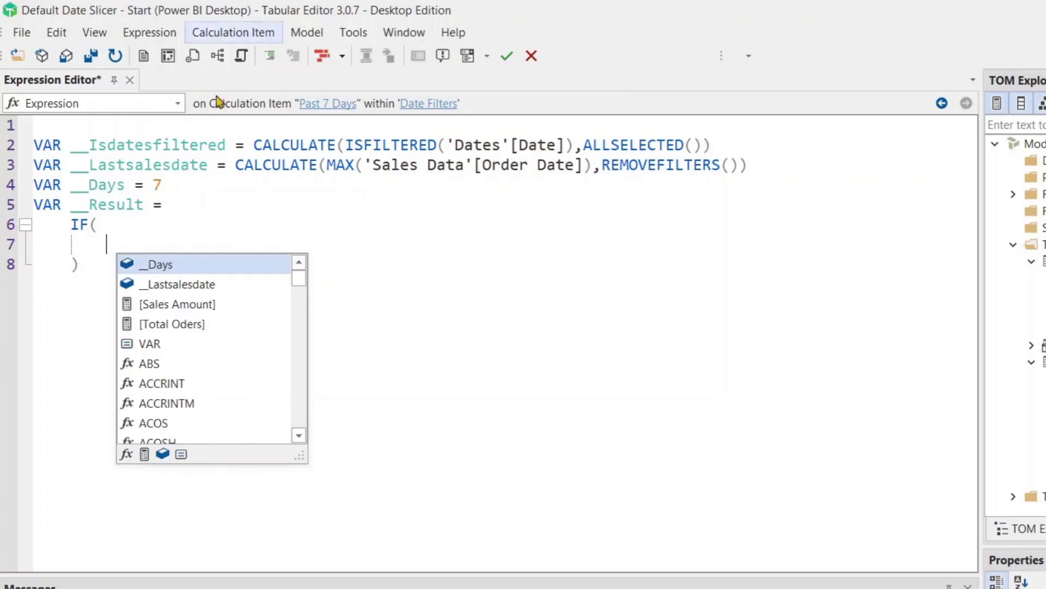
double_click(169, 153)
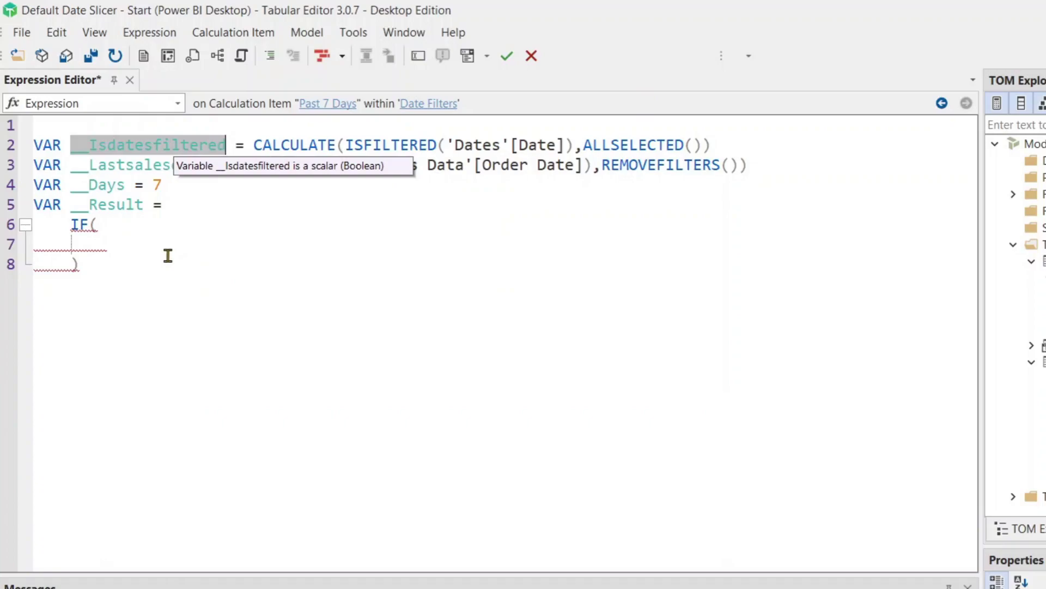
key("ctrl+c")
left_click(99, 238)
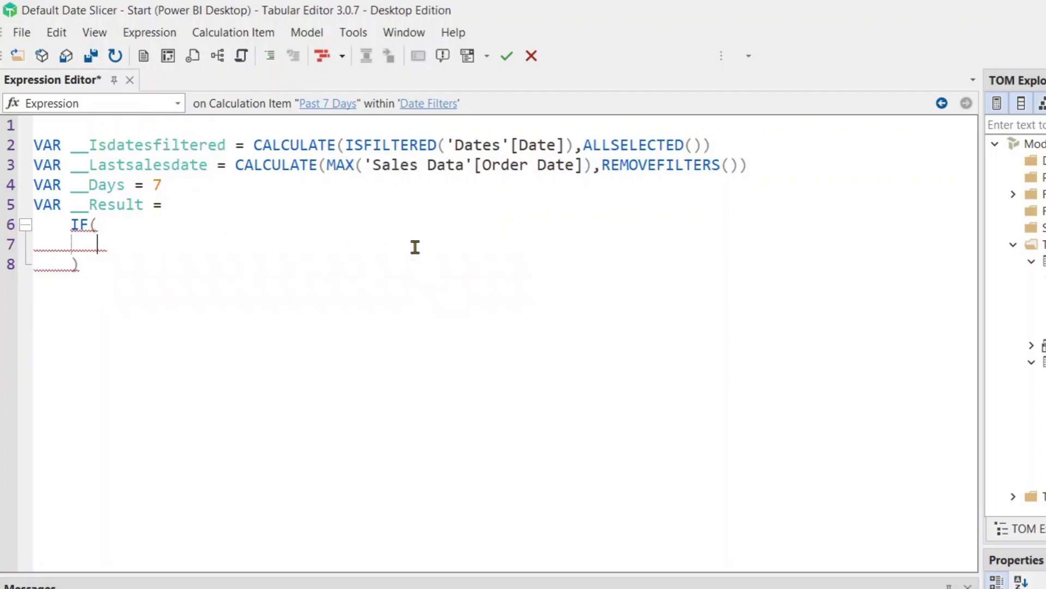
key("ctrl+v")
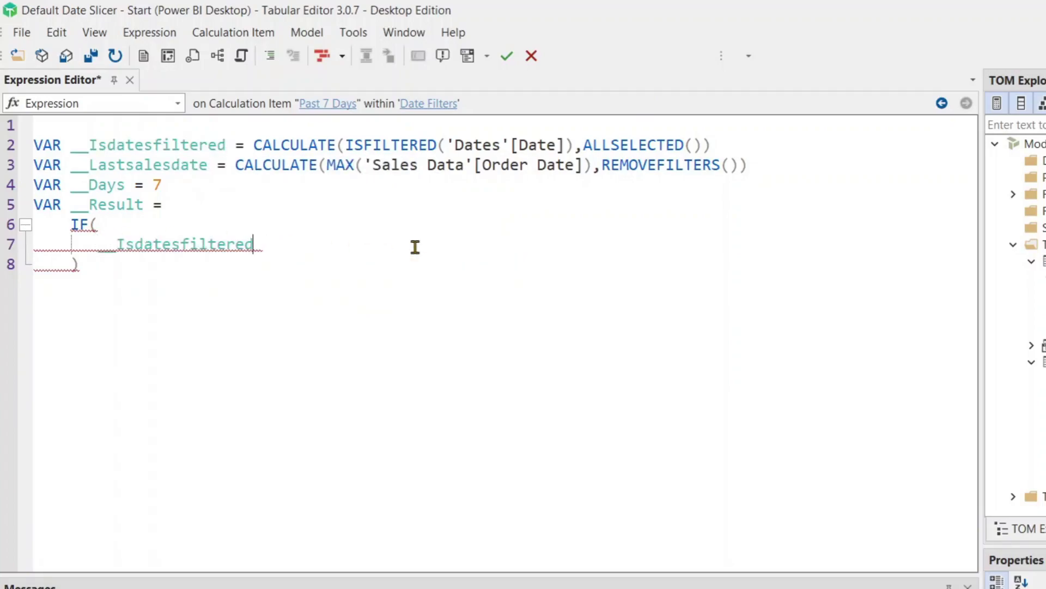
type(",")
key("Return")
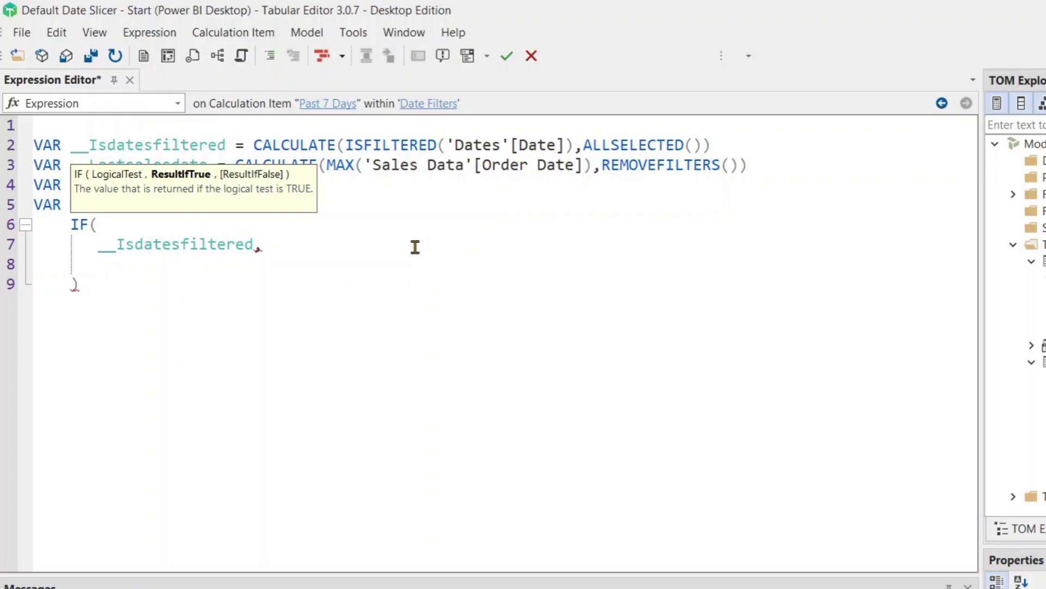
Make SELECTEDMEASURE() the IF's true result.
type("selec")
key("Tab")
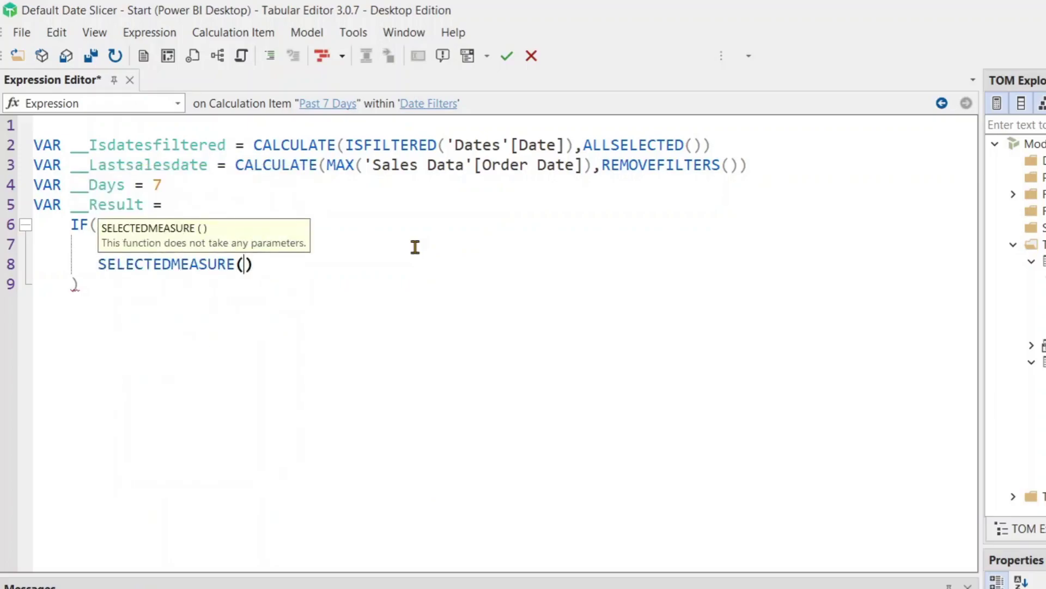
key("Right")
type(",")
key("Return")
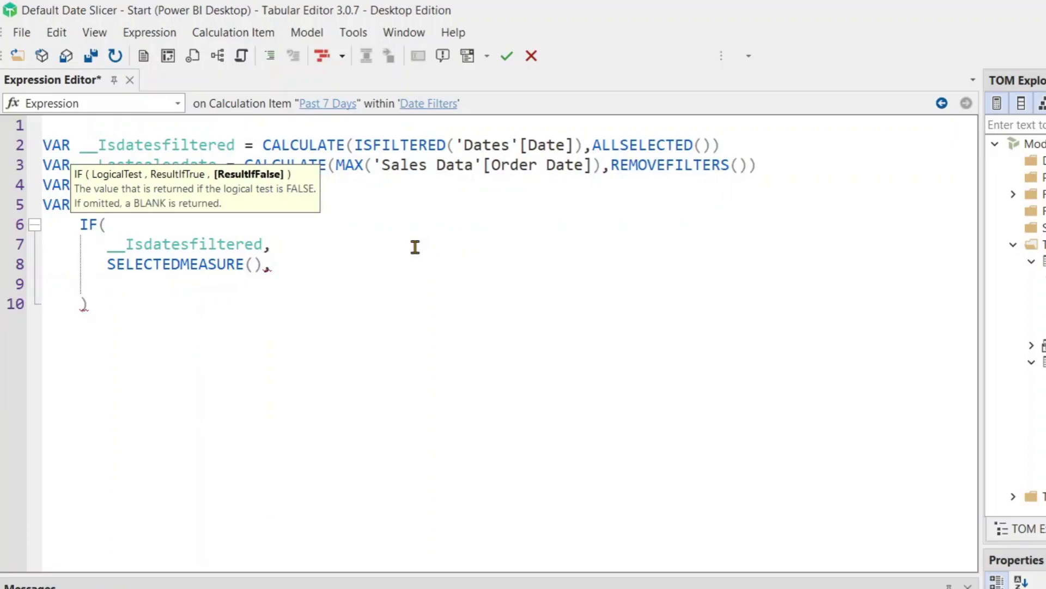
Begin the false branch as CALCULATE(SELECTEDMEASURE(), …).
type("cal")
key("Tab")
key("Return")
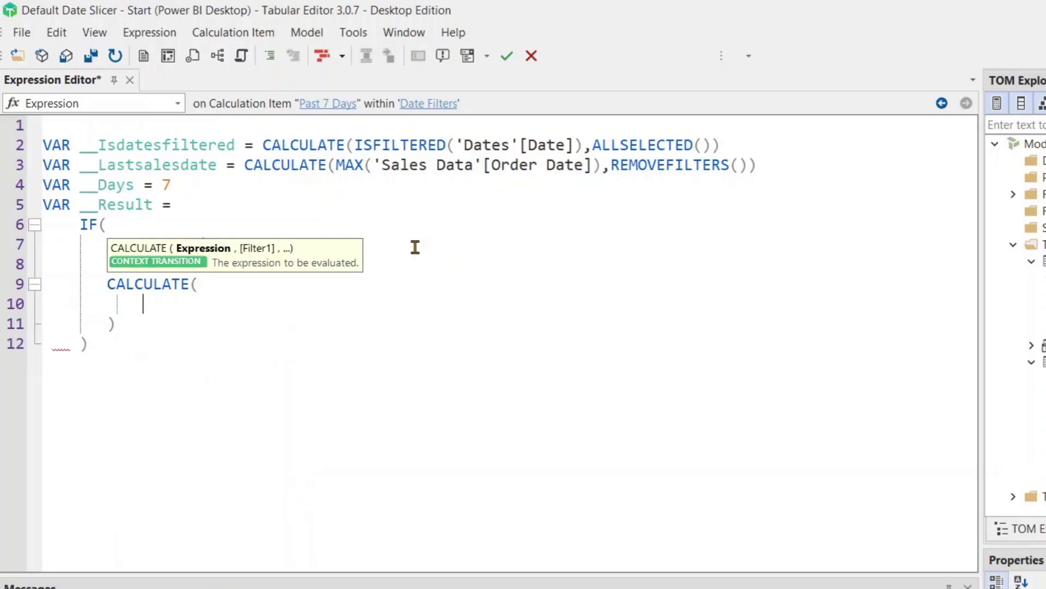
type("sele")
key("Tab")
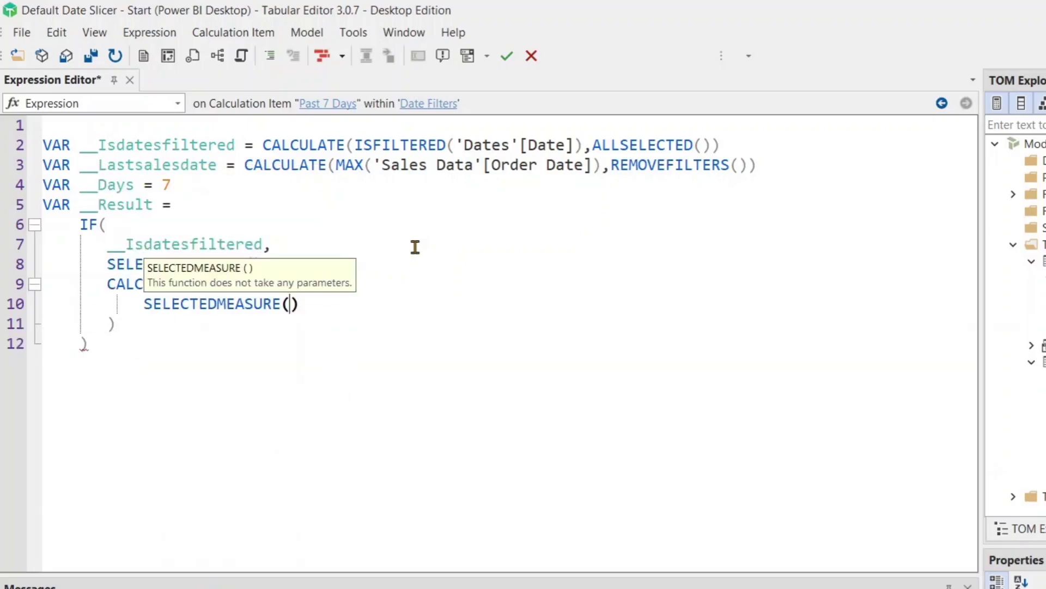
type(",")
key("Return")
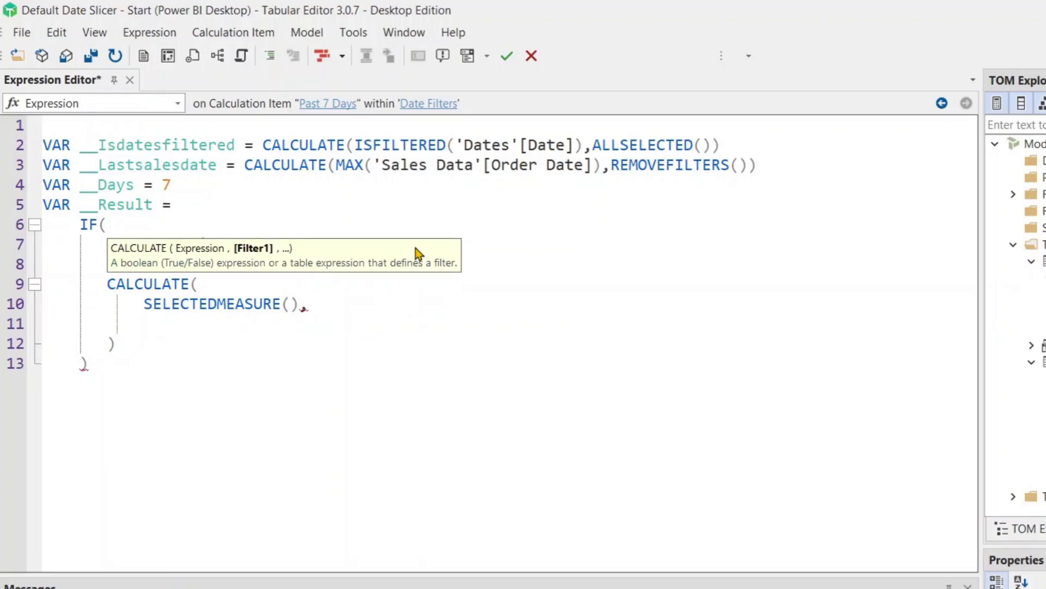
Add a DATESINPERIOD filter over 'Dates'[Date] inside CALCULATE.
type("dated")
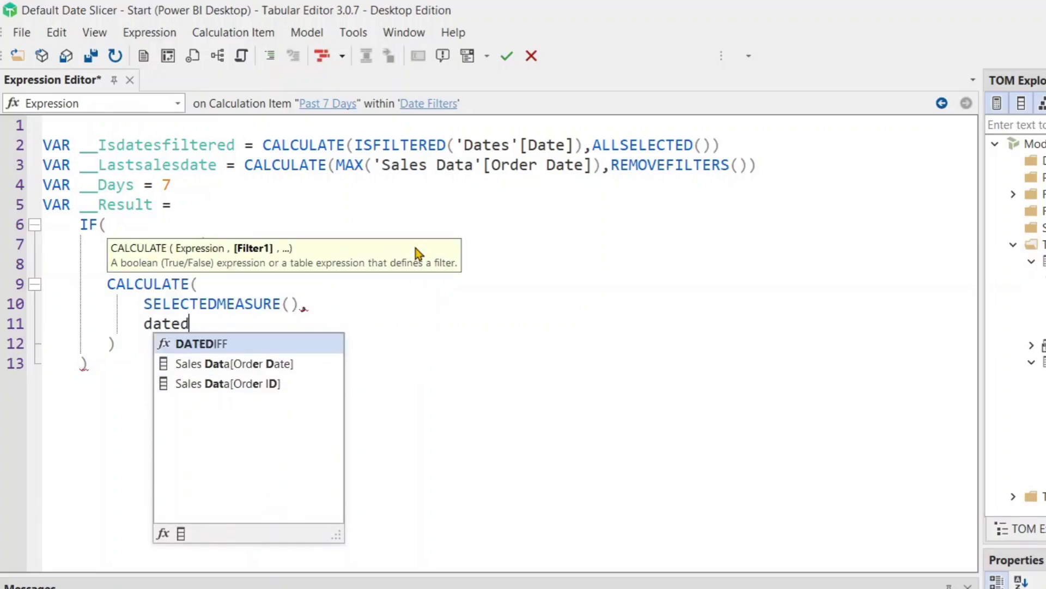
key("BackSpace")
type("s")
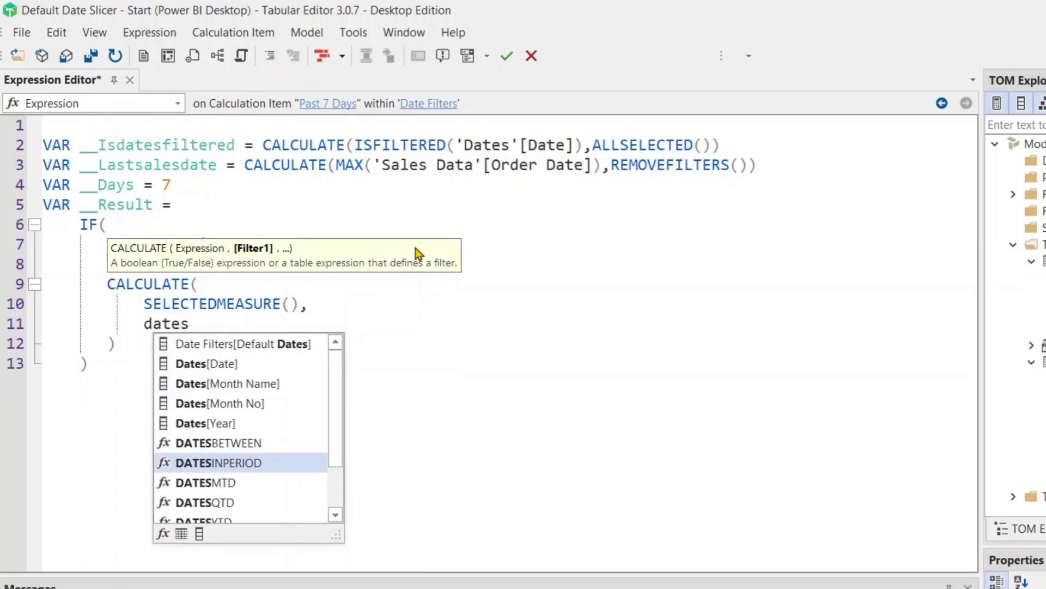
type("in")
key("Tab")
key("Return")
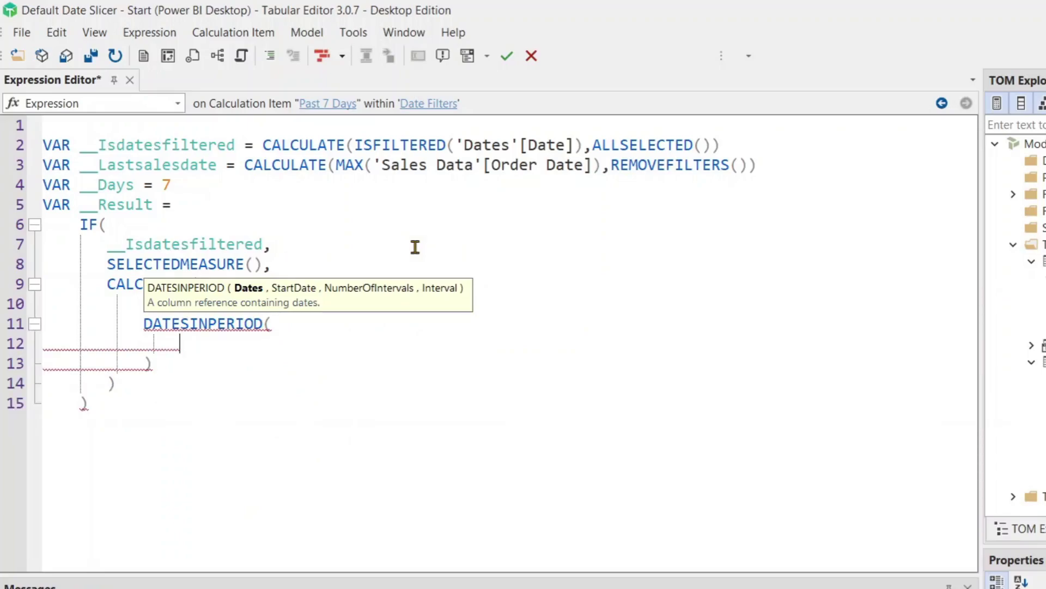
type("dates")
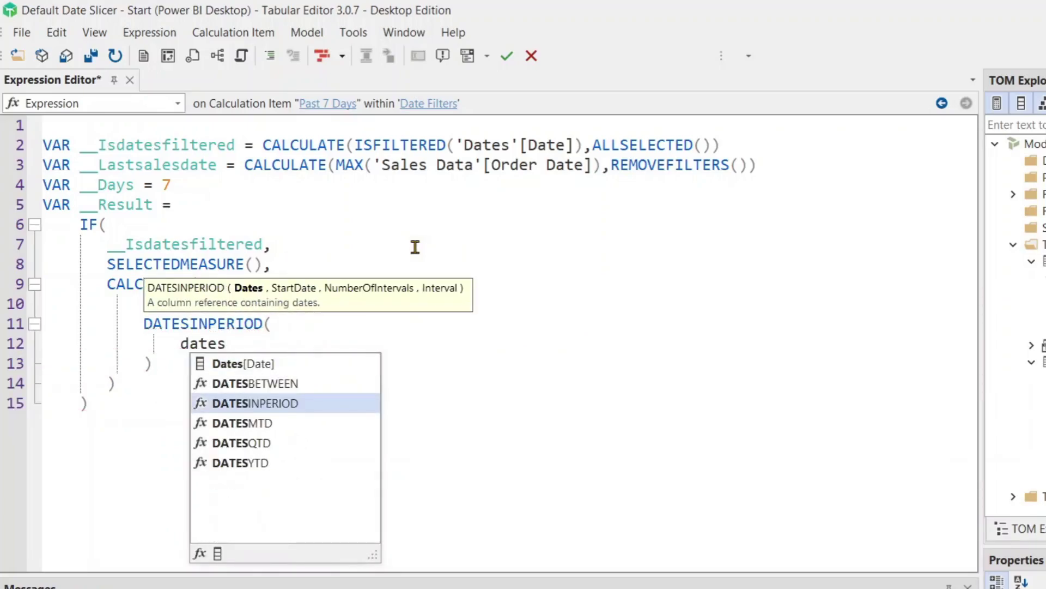
key("Up")
key("Up")
key("Tab")
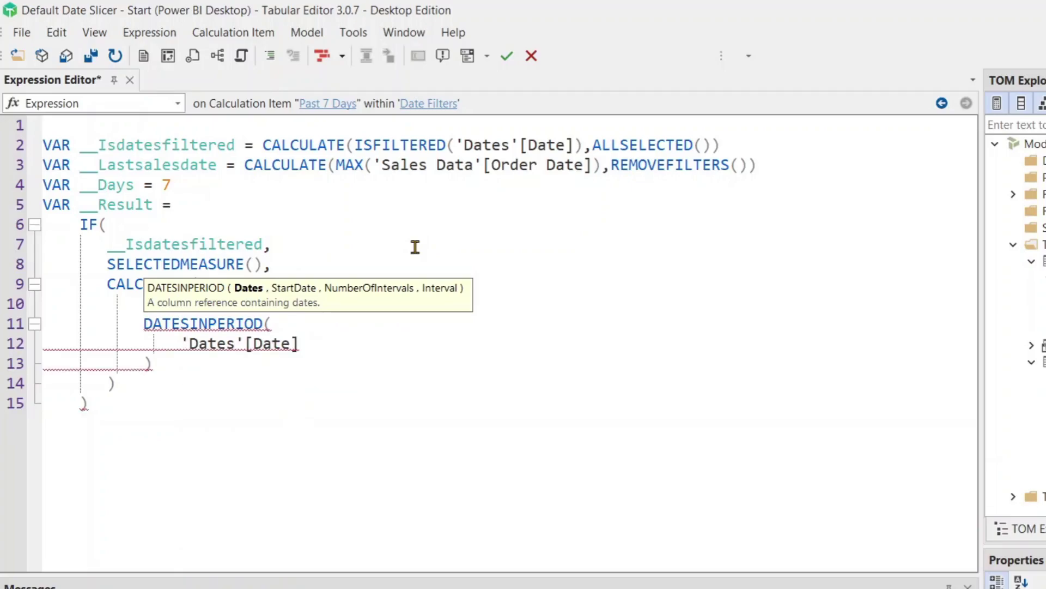
type(",")
key("Return")
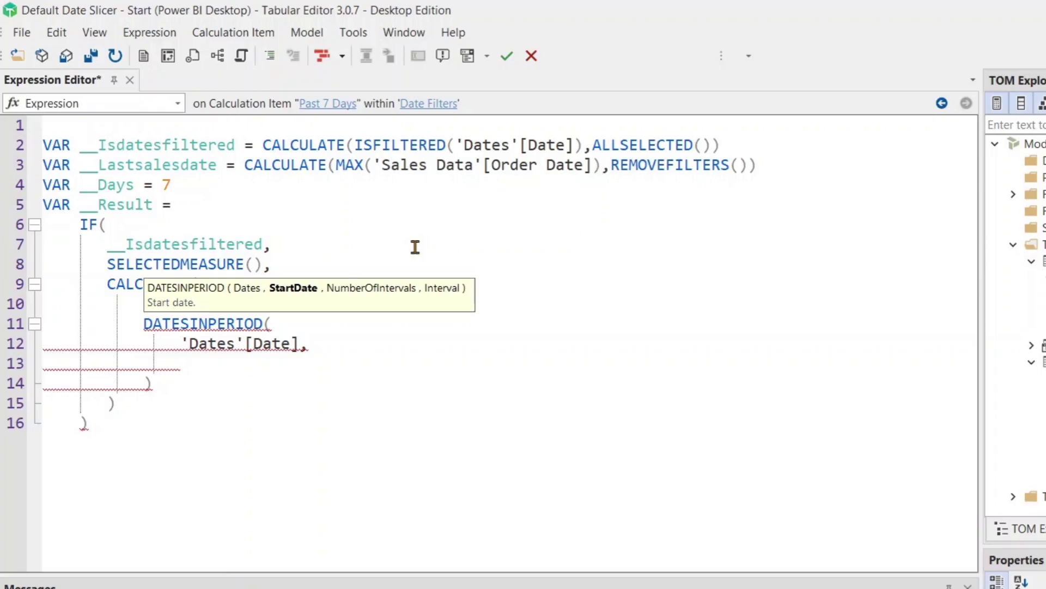
Complete DATESINPERIOD with __Lastsalesdate, -__Days, DAY and close the brackets.
type("_")
key("Tab")
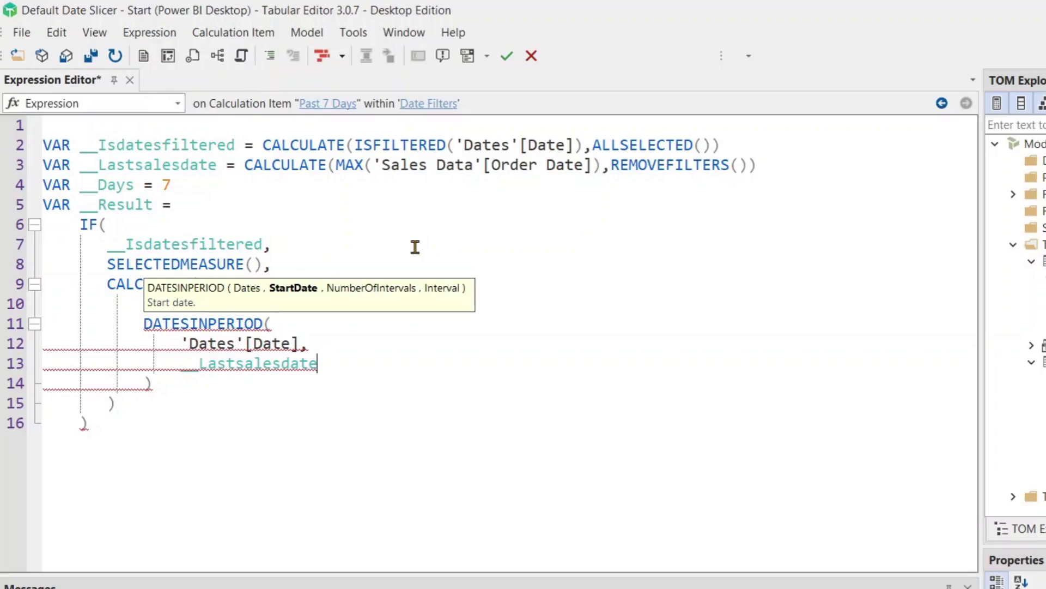
type(",")
key("Return")
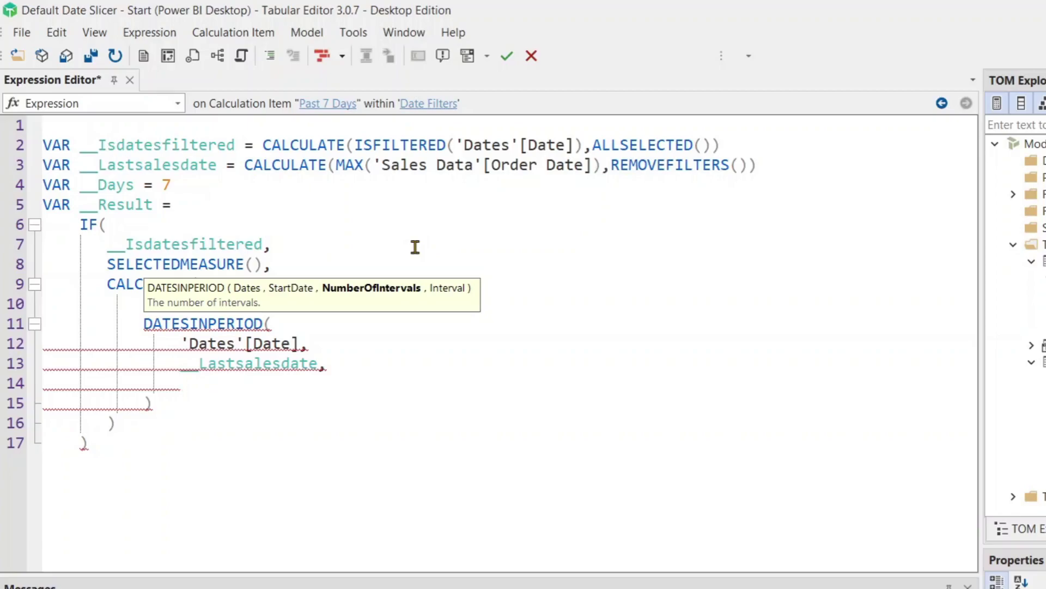
type("- _")
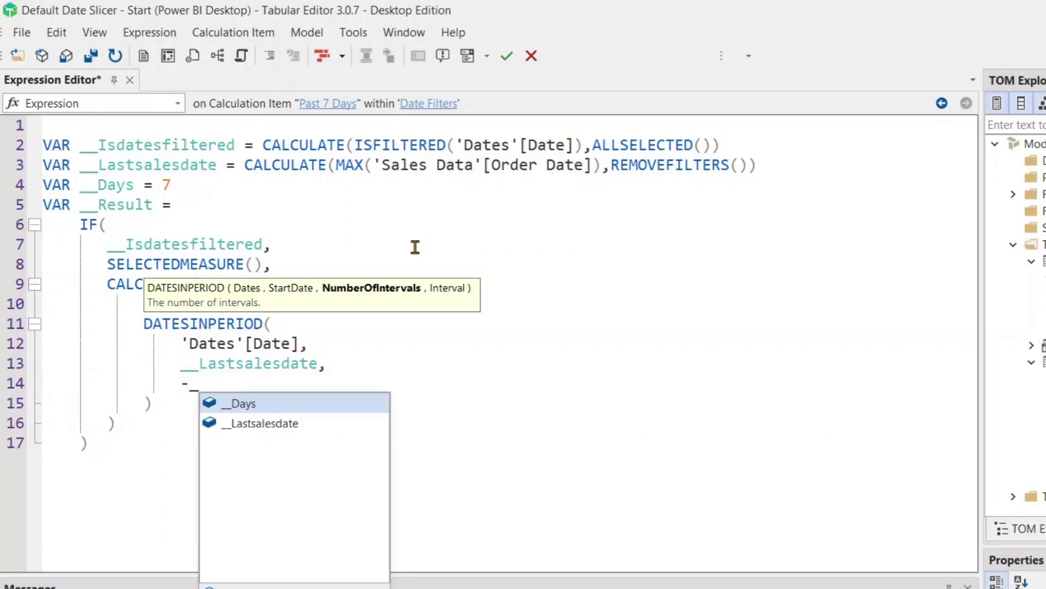
type("_Days,")
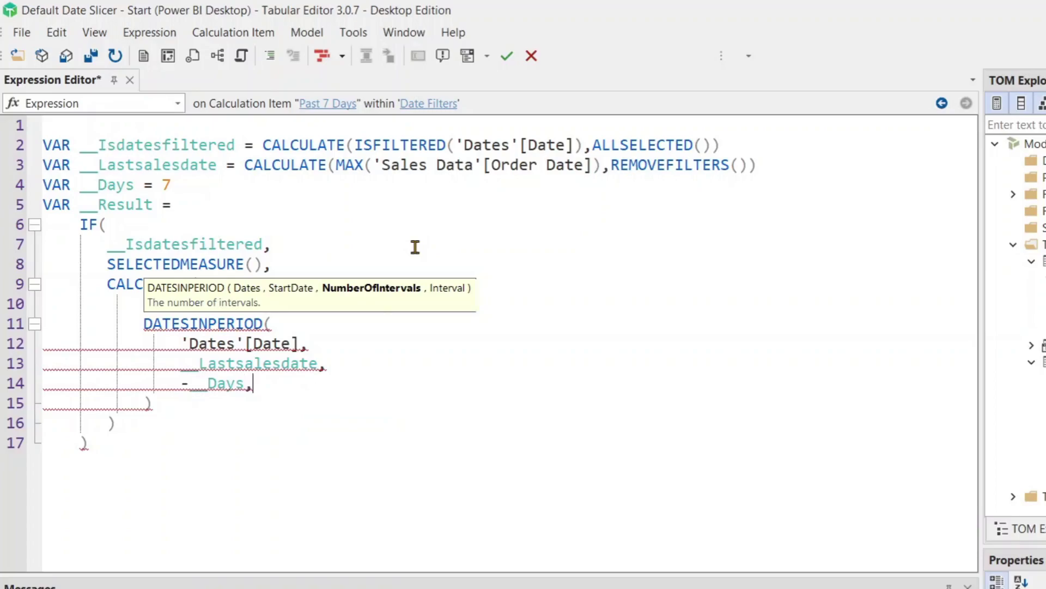
key("Return")
type("DAY")
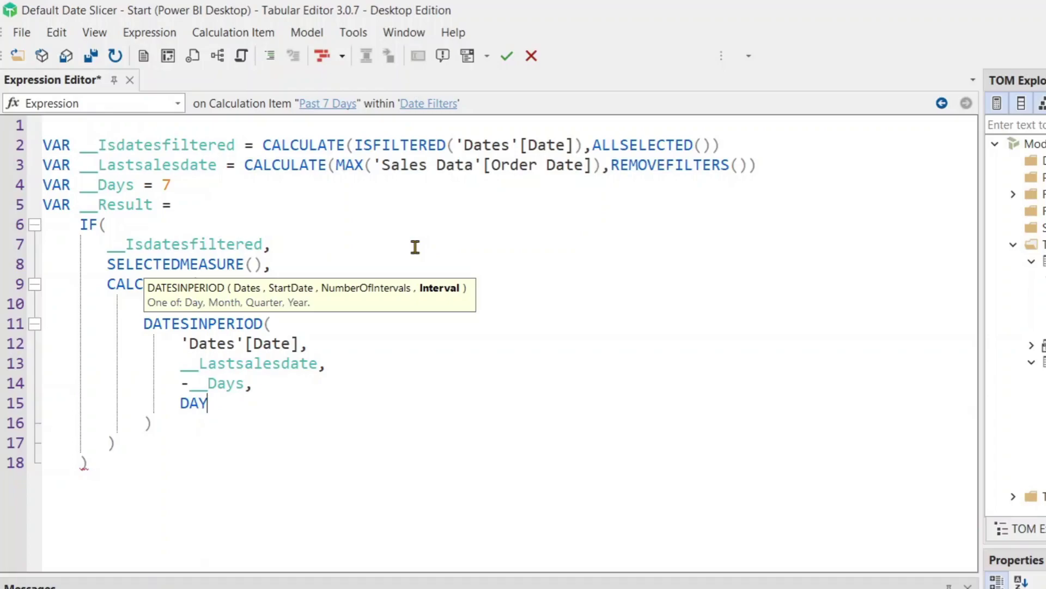
key("Down")
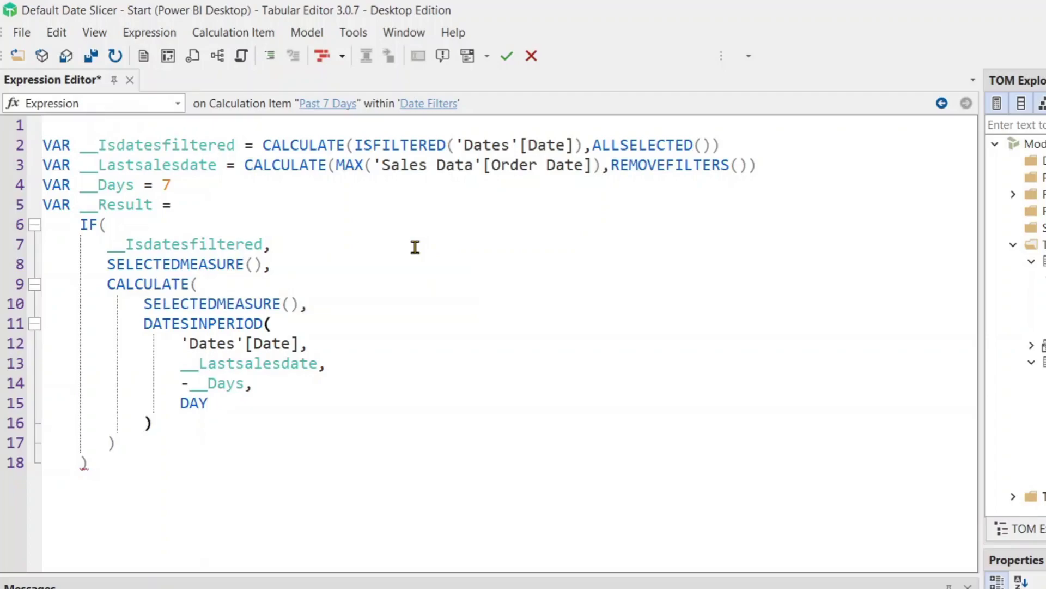
key("Down")
key("Down")
key("Return")
key("BackSpace")
key("BackSpace")
key("BackSpace")
key("BackSpace")
End the expression with RETURN __Result and reformat it with Format DAX.
type("re")
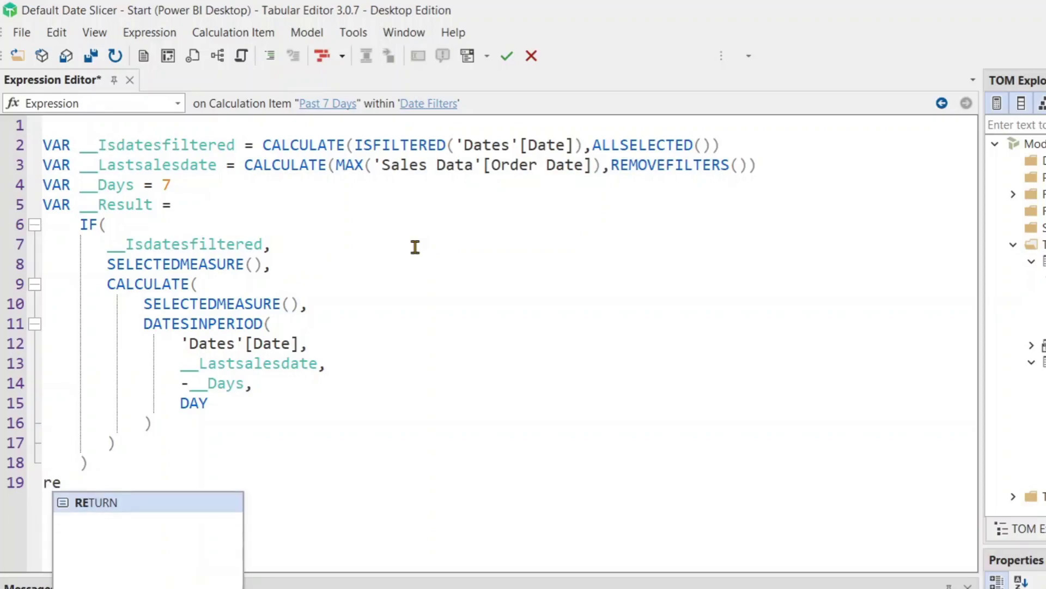
key("Tab")
key("Return")
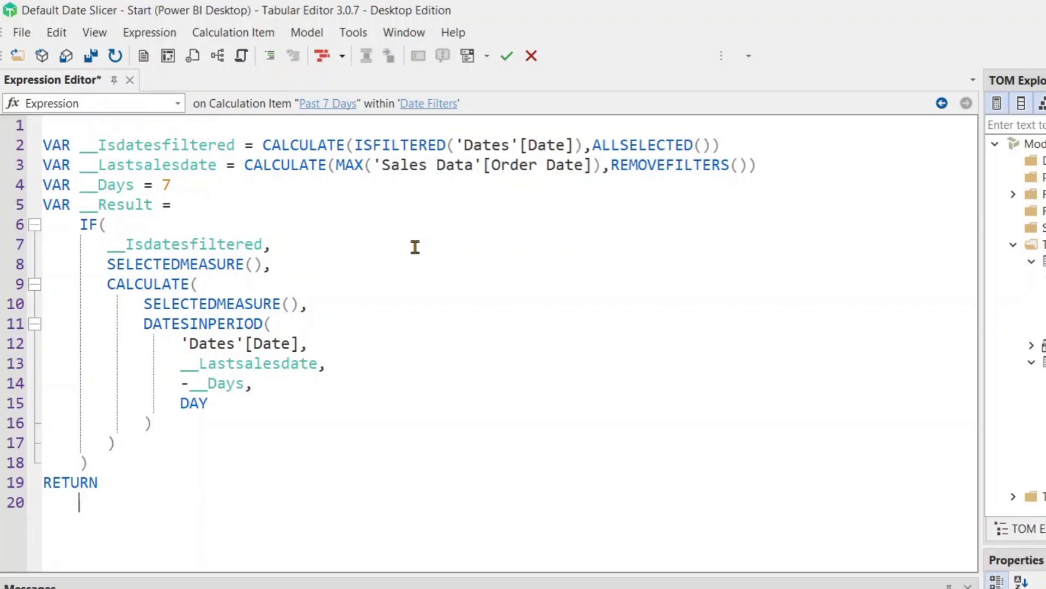
type("_")
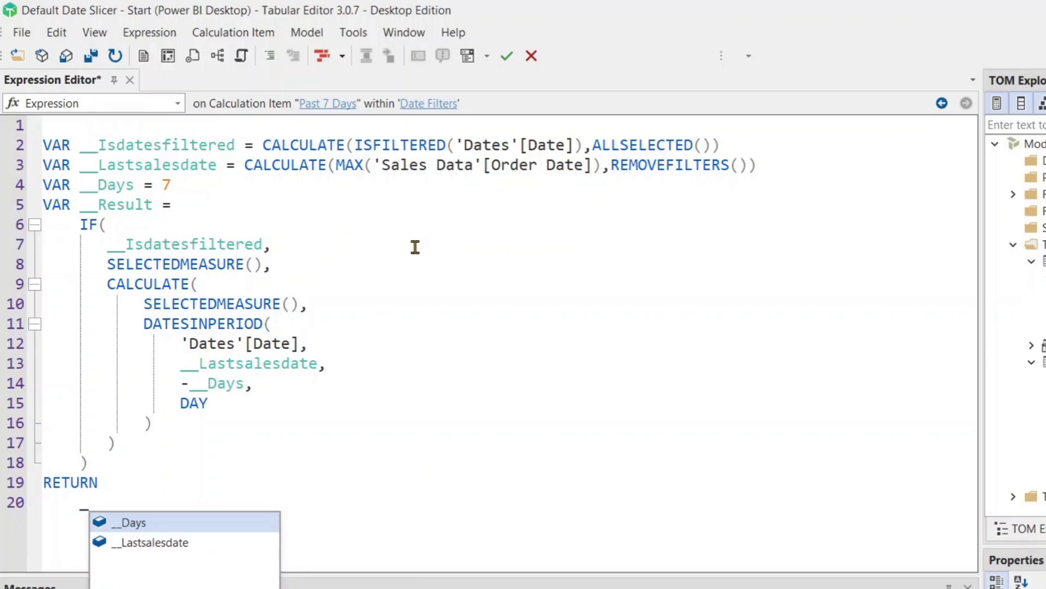
type("_Resul")
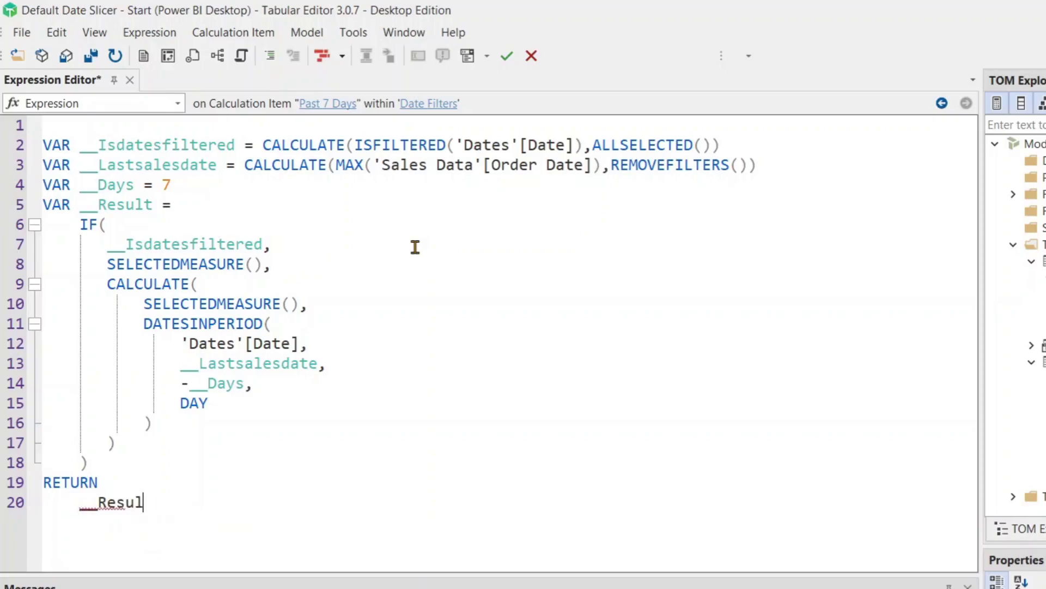
type("t")
key("Escape")
key("Up")
key("Up")
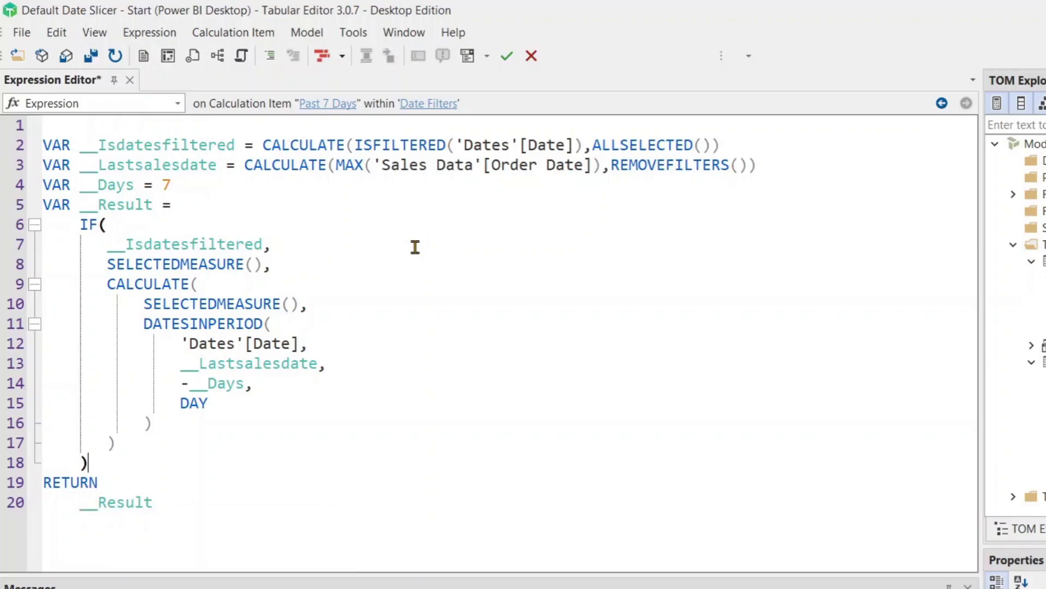
left_click(324, 56)
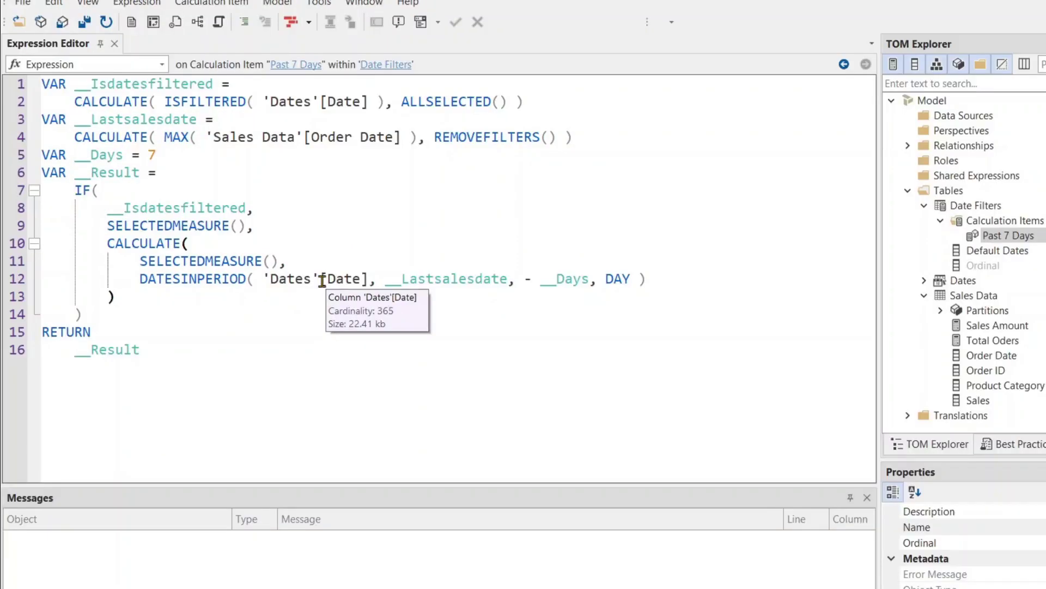
left_click(210, 187)
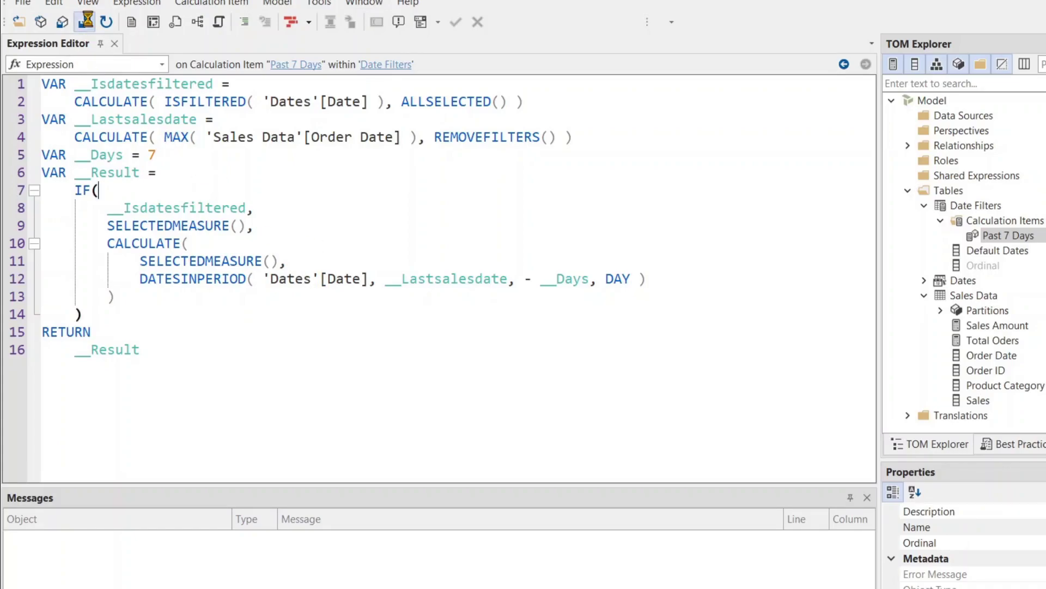
In the Power BI report, select Past 7 Days in the Default Dates slicer and review the 55,475 totals.
left_click(432, 586)
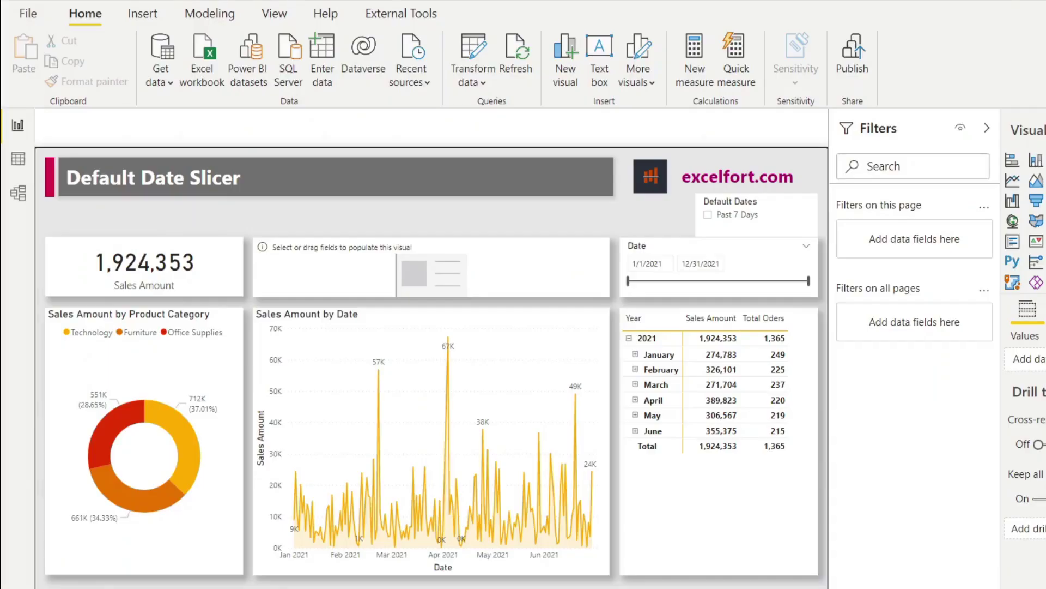
left_click(708, 215)
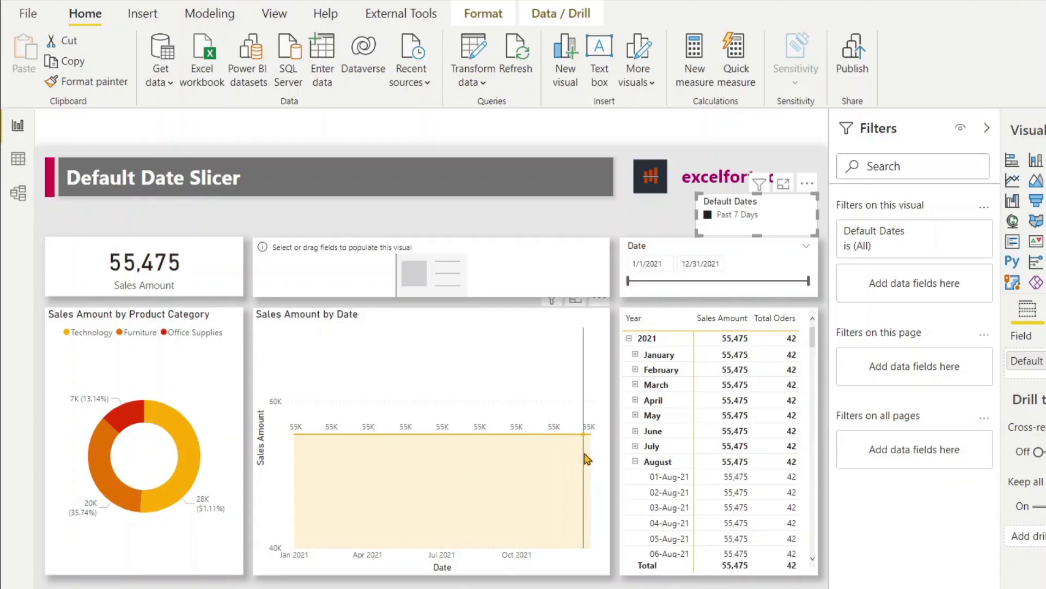
mouse_move(600, 438)
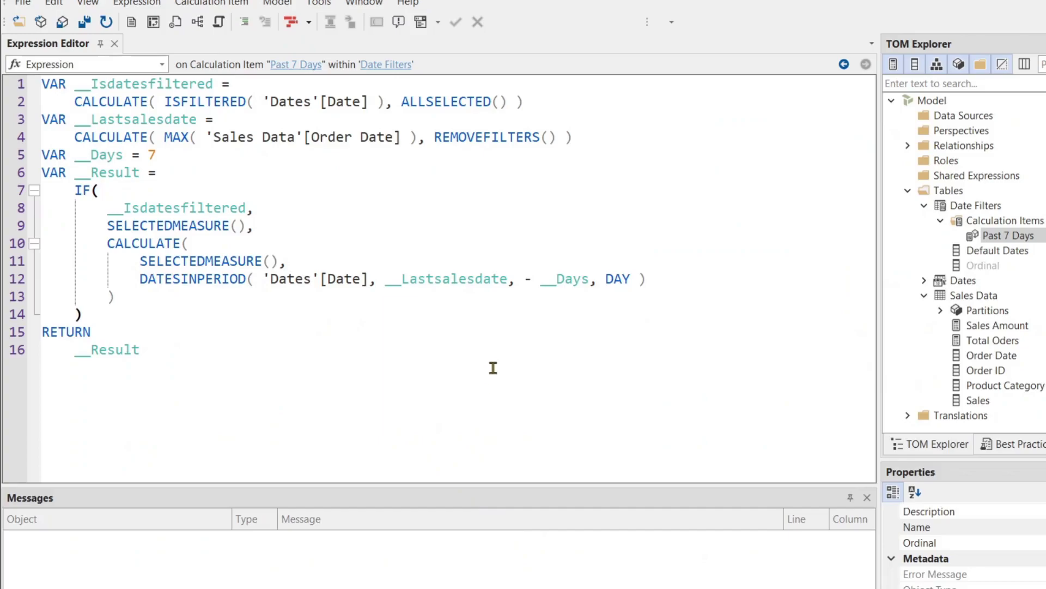
Wrap the DATESINPERIOD filter in KEEPFILTERS( ) and save the change to the model.
left_click(145, 290)
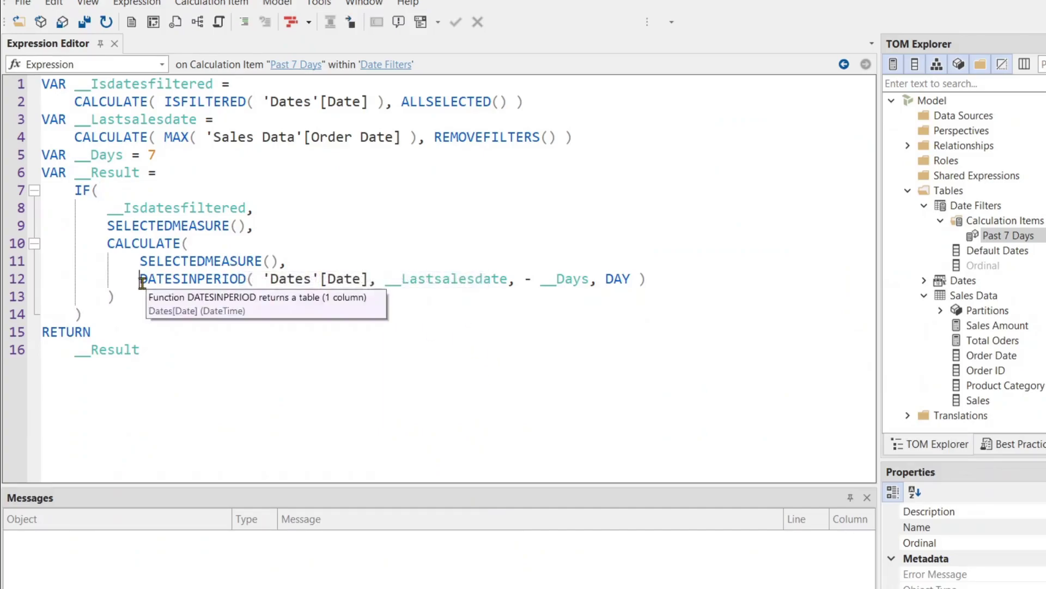
left_click(285, 261)
key("Return")
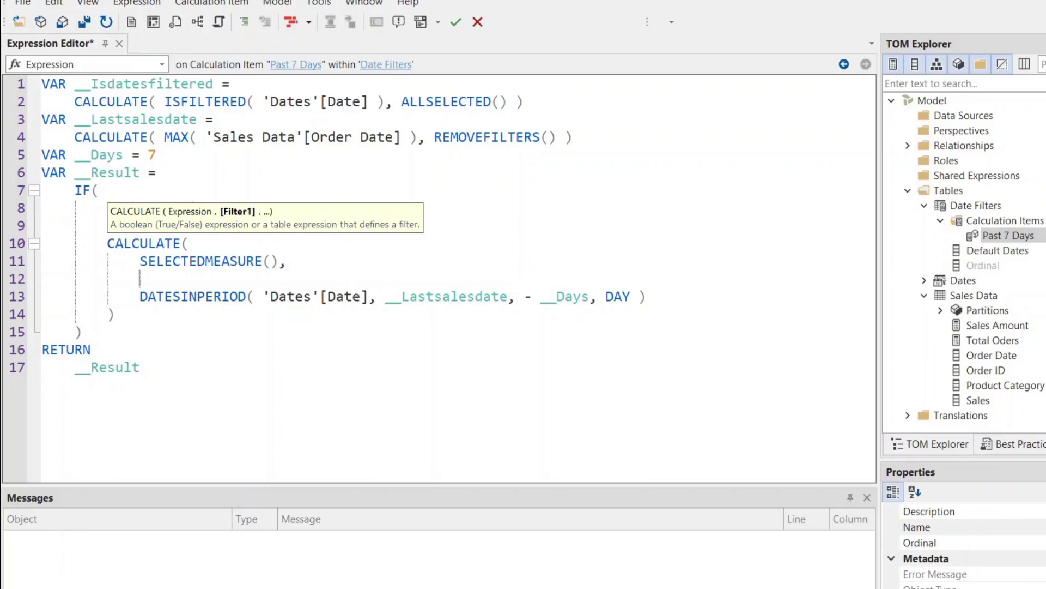
type("kee(")
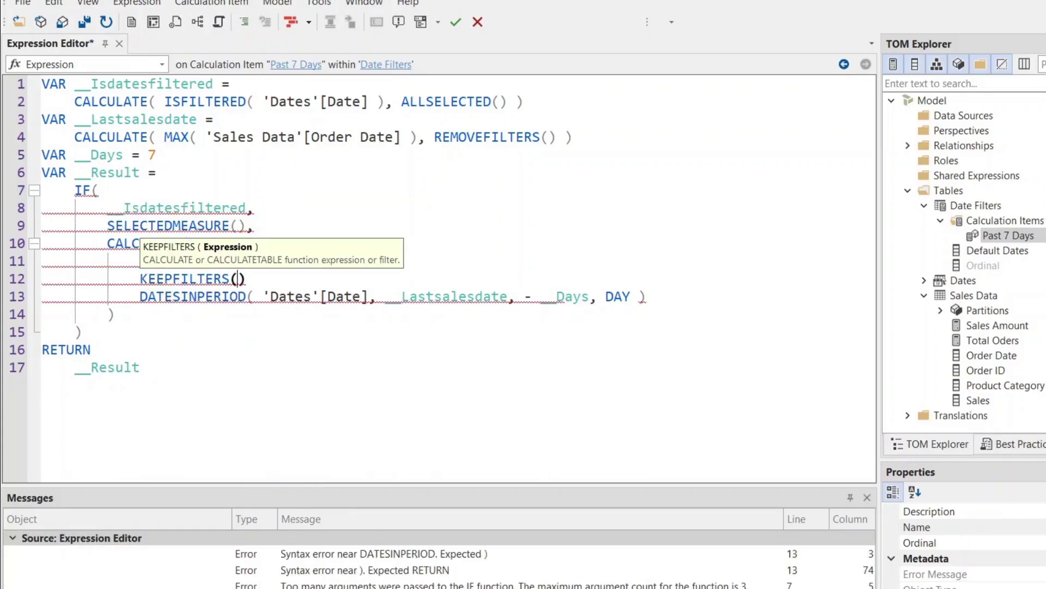
key("Delete")
key("Down")
key("Home")
key("Tab")
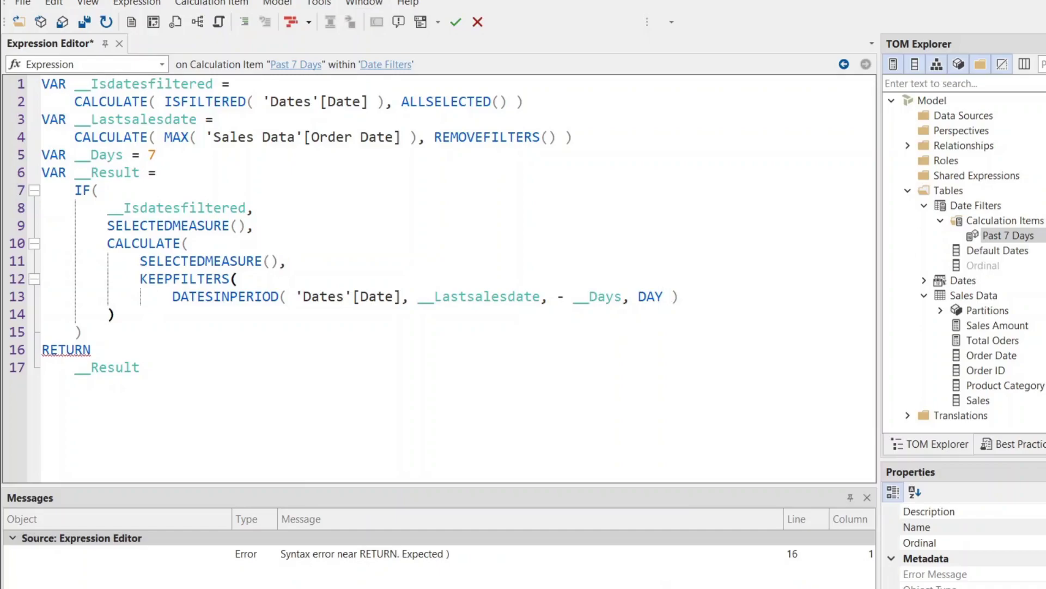
key("End")
key("Return")
type(")")
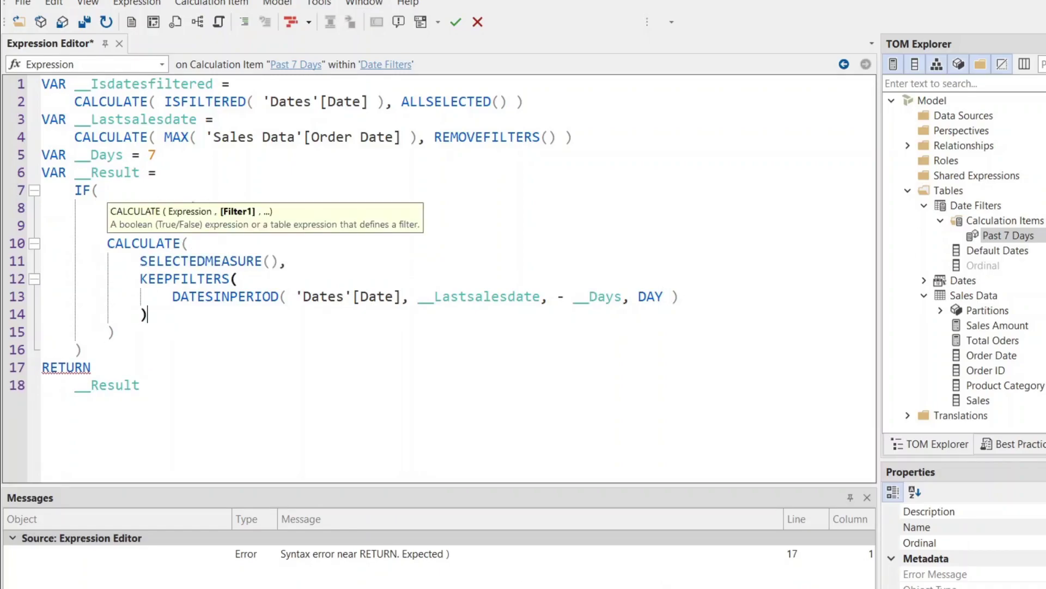
left_click(106, 155)
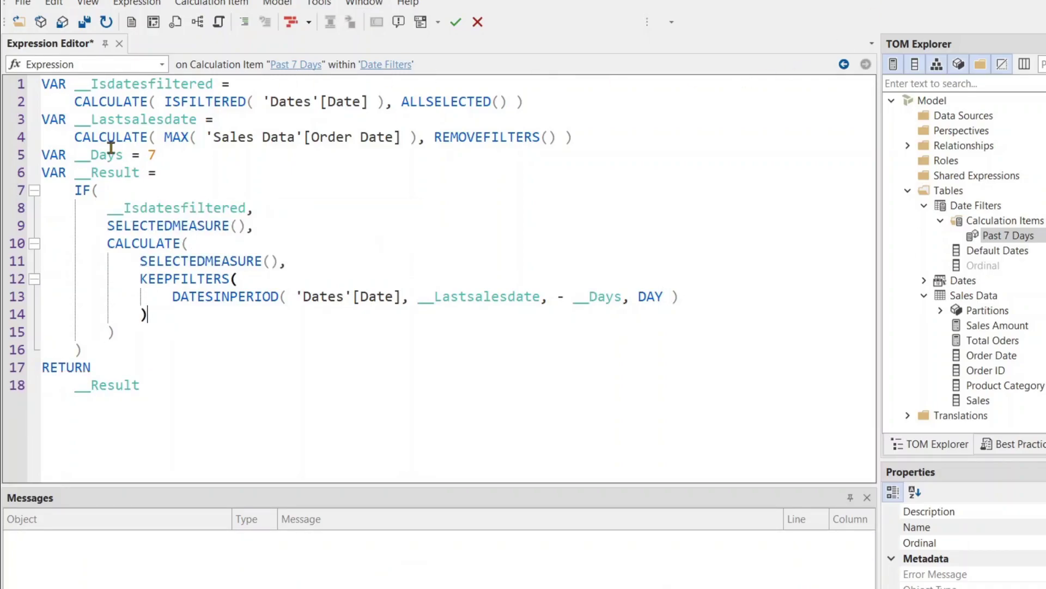
left_click(84, 23)
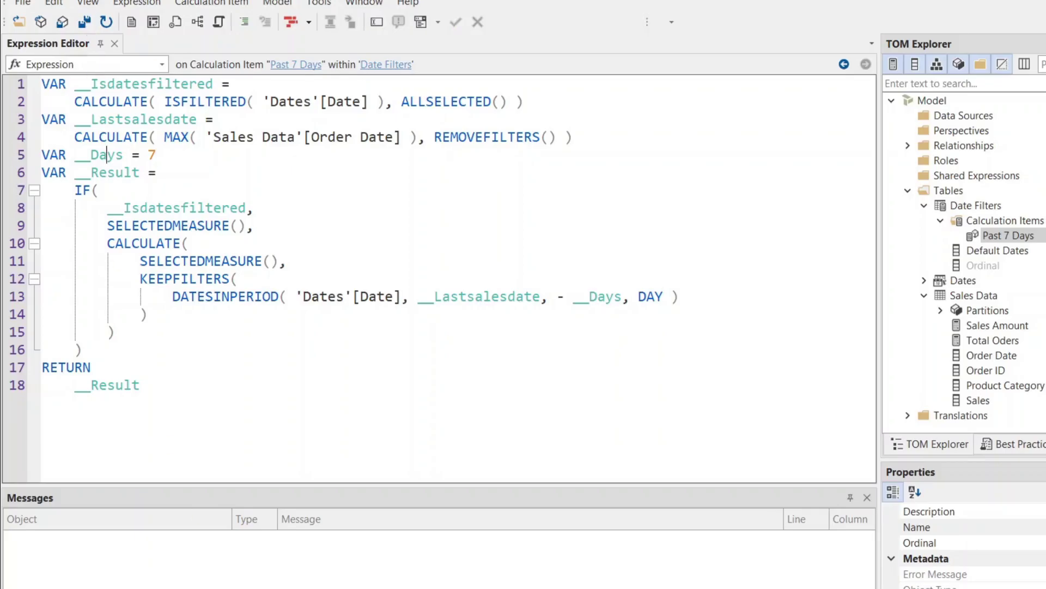
In Power BI, expand June in the matrix to check the daily rows, then collapse it.
key("alt+Tab")
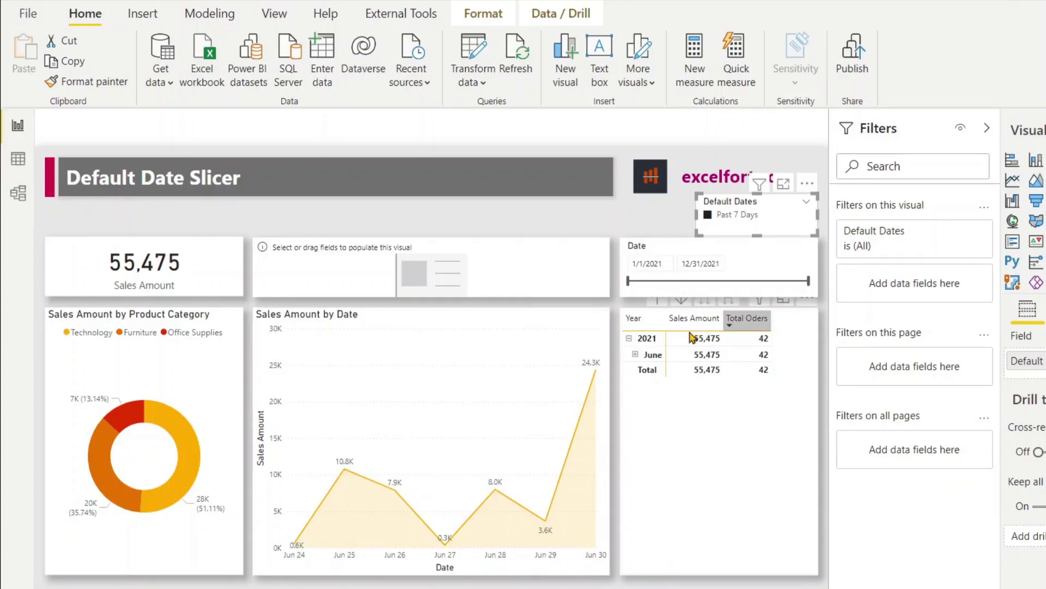
left_click(635, 355)
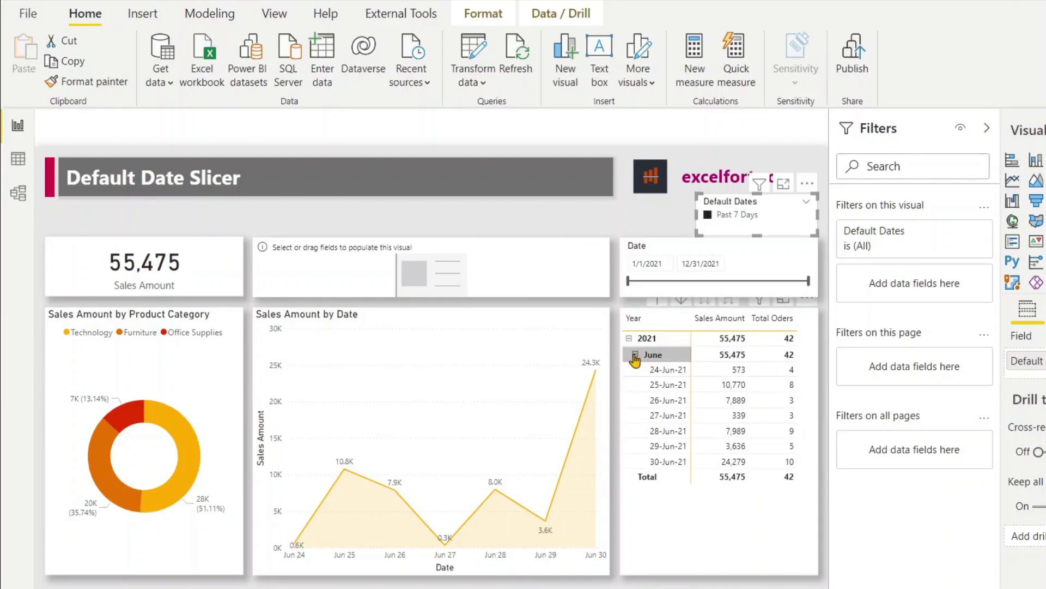
left_click(634, 356)
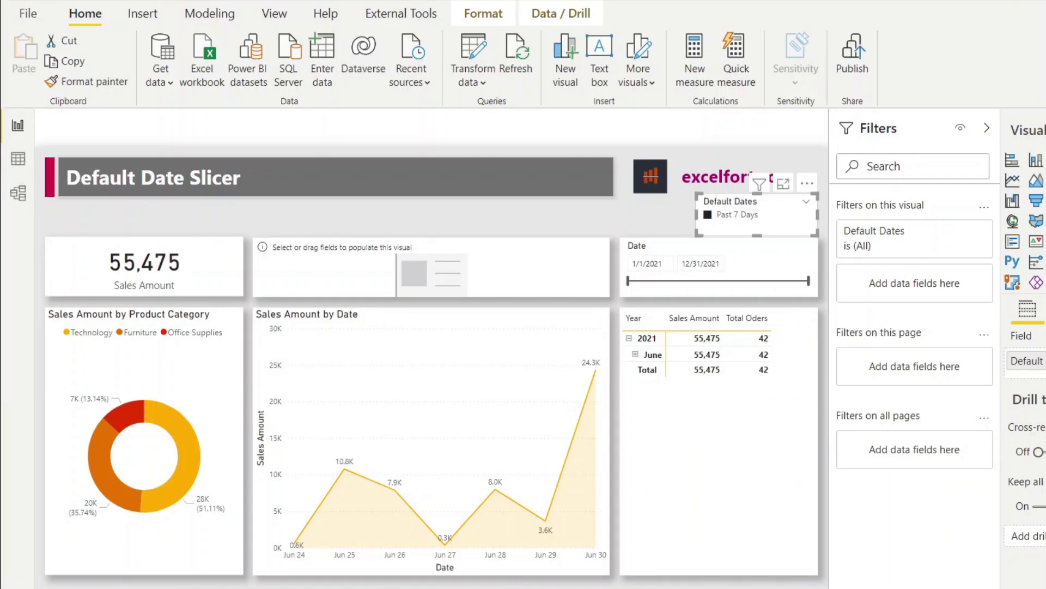
In the maximized Sales workbook, open the Order Date filter, clear all dates and expand June.
key("alt+Tab")
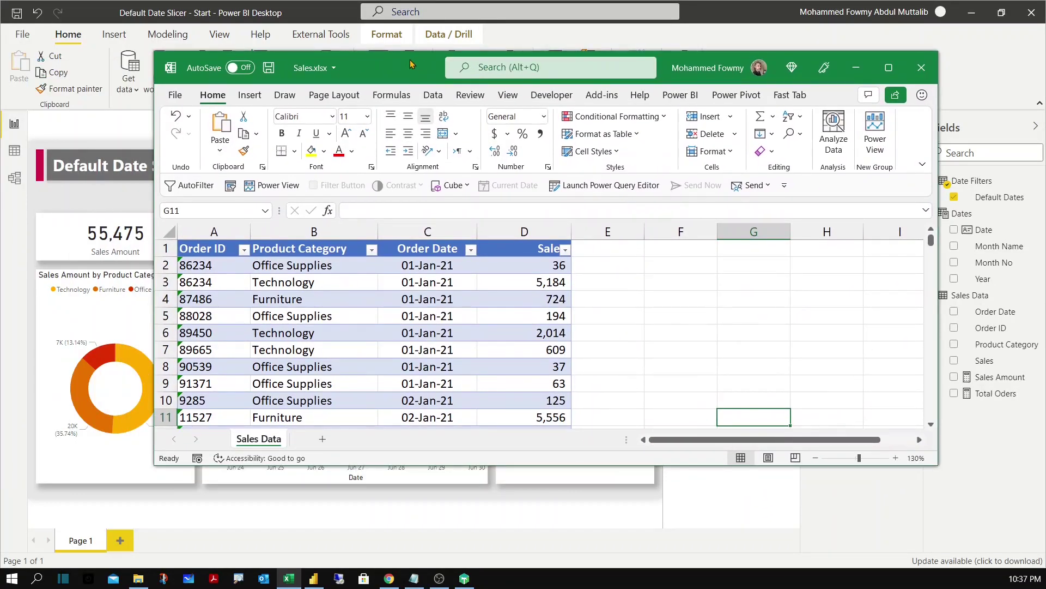
double_click(410, 63)
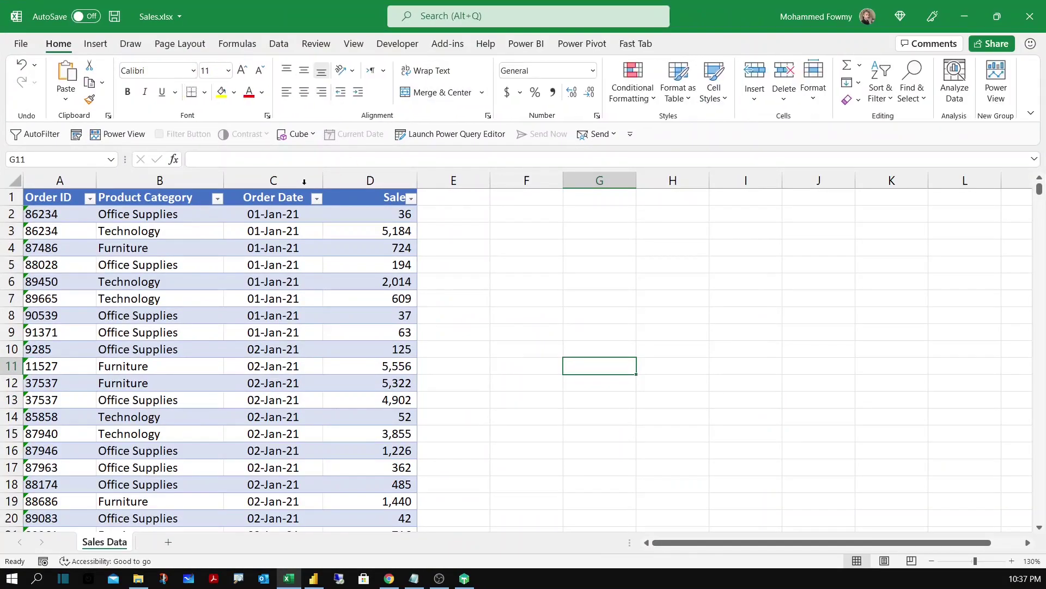
left_click(162, 244)
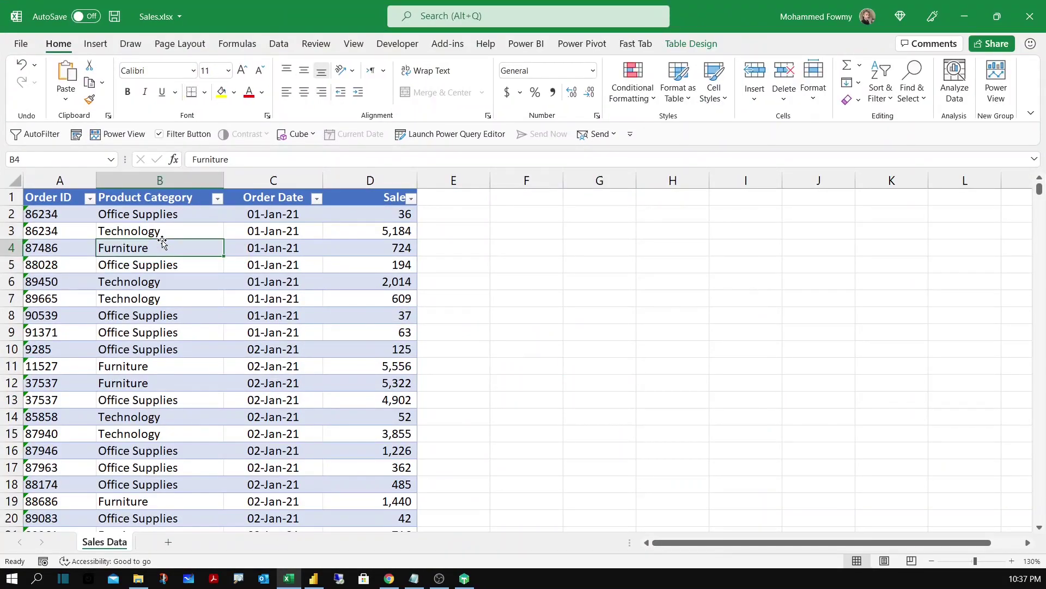
left_click(316, 198)
left_click(178, 361)
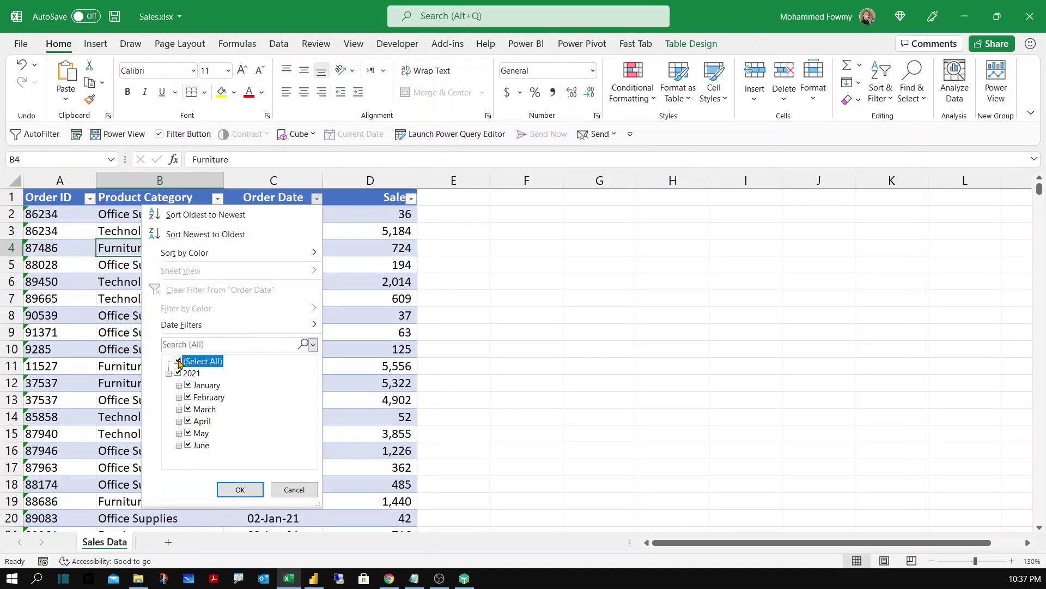
left_click(179, 446)
Filter to 24–30 June and confirm the Sales column sums to 55,475.
scroll(232, 417, "down", 5)
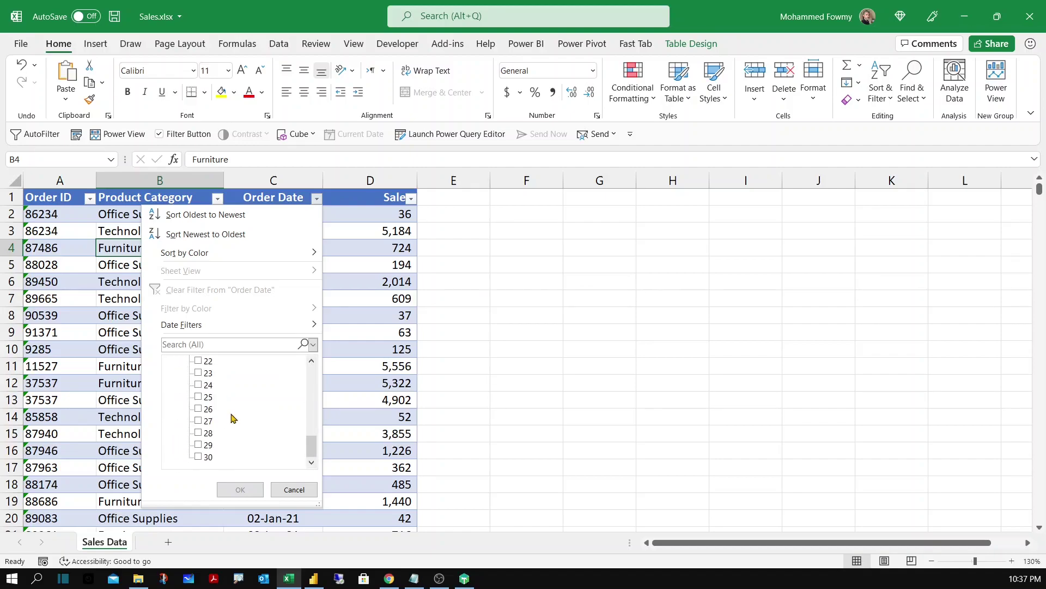
left_click(198, 385)
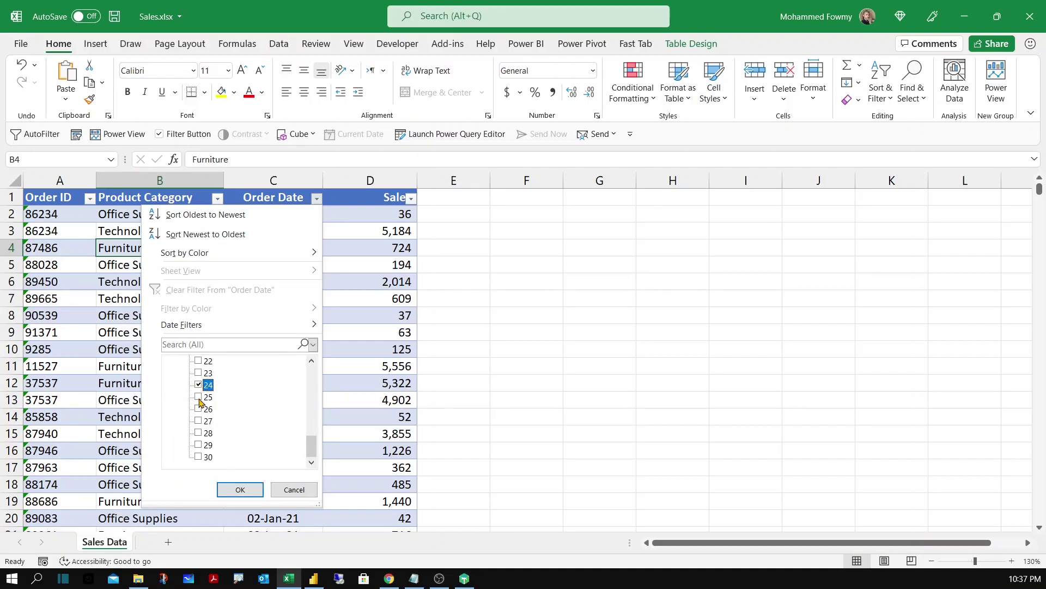
left_click(199, 396)
left_click(198, 408)
left_click(198, 421)
left_click(199, 433)
left_click(198, 445)
left_click(198, 457)
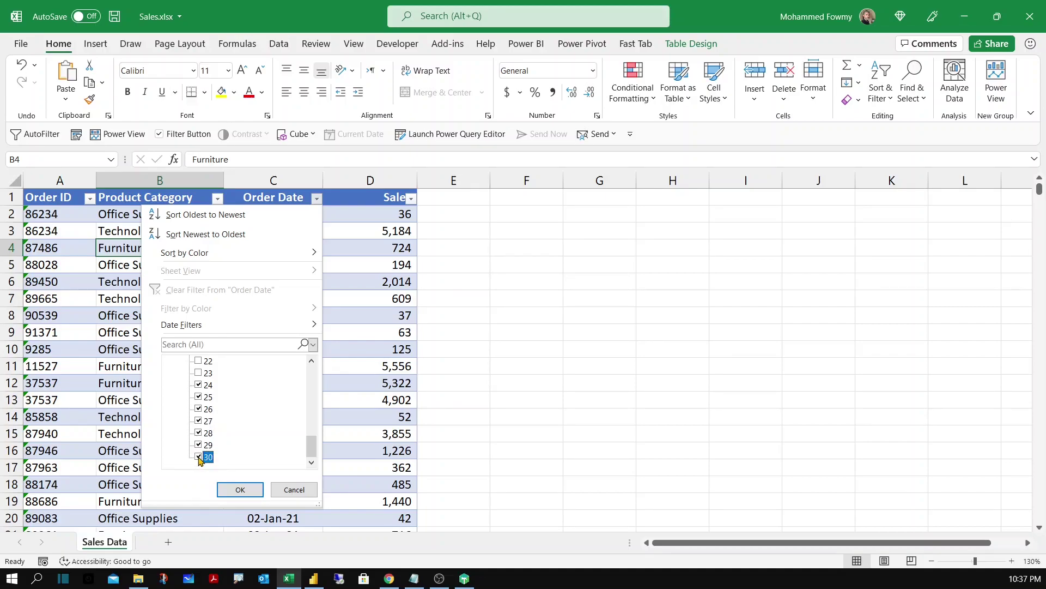
left_click(238, 489)
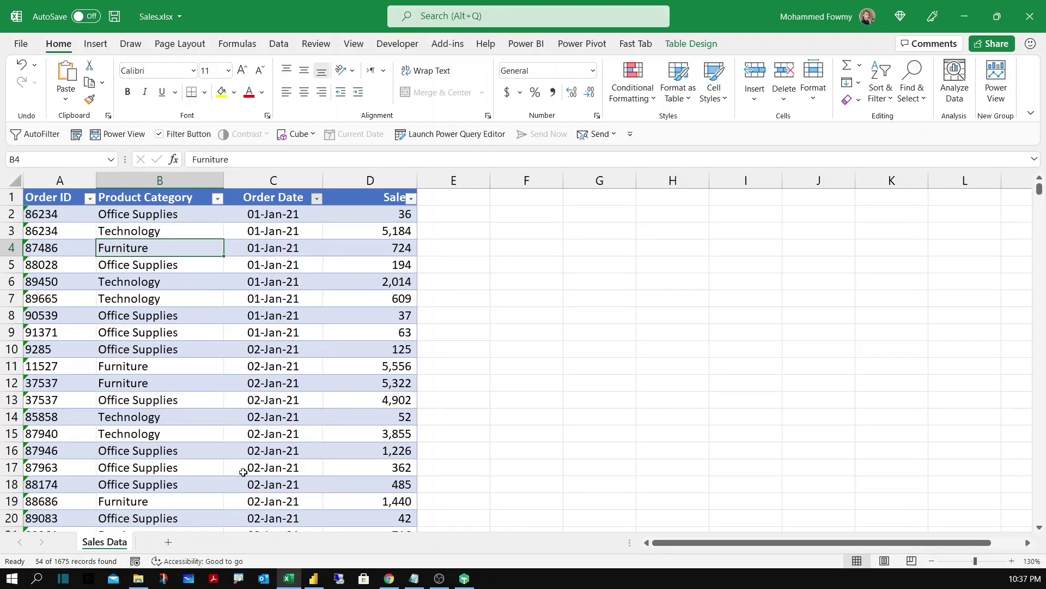
left_click(401, 179)
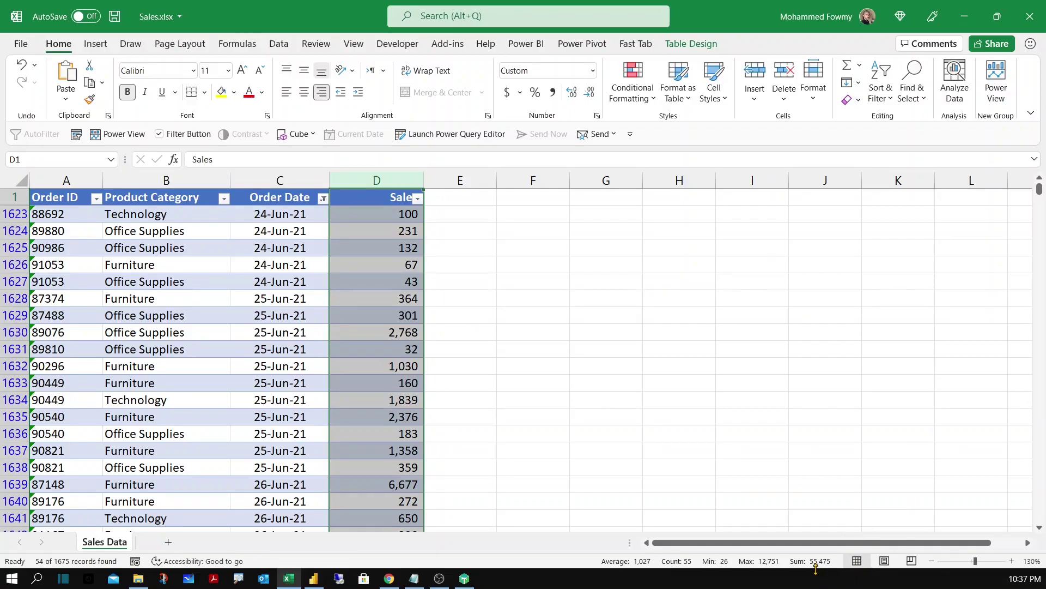
left_click(556, 332)
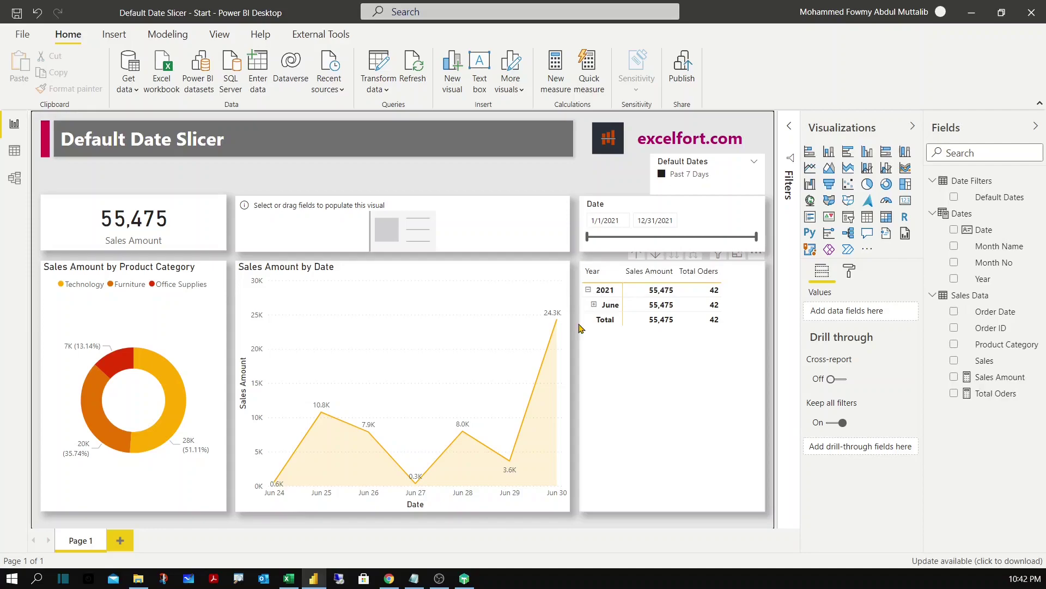
Drag the Date slicer's end date to 5/3/2021, then clear the slicer's range.
left_click_drag(756, 238, 626, 240)
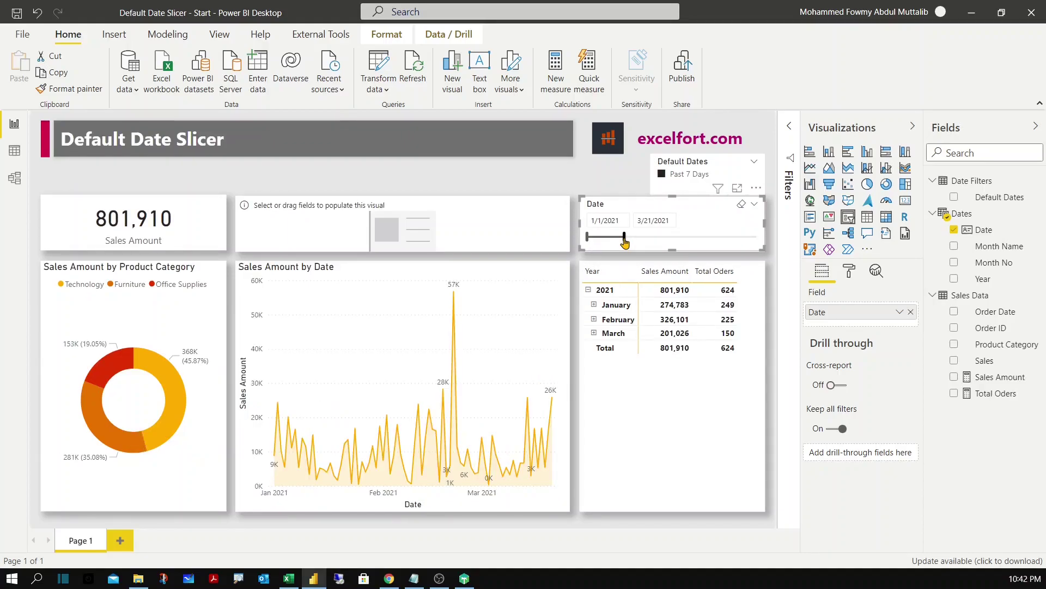
left_click_drag(624, 240, 645, 242)
left_click(743, 205)
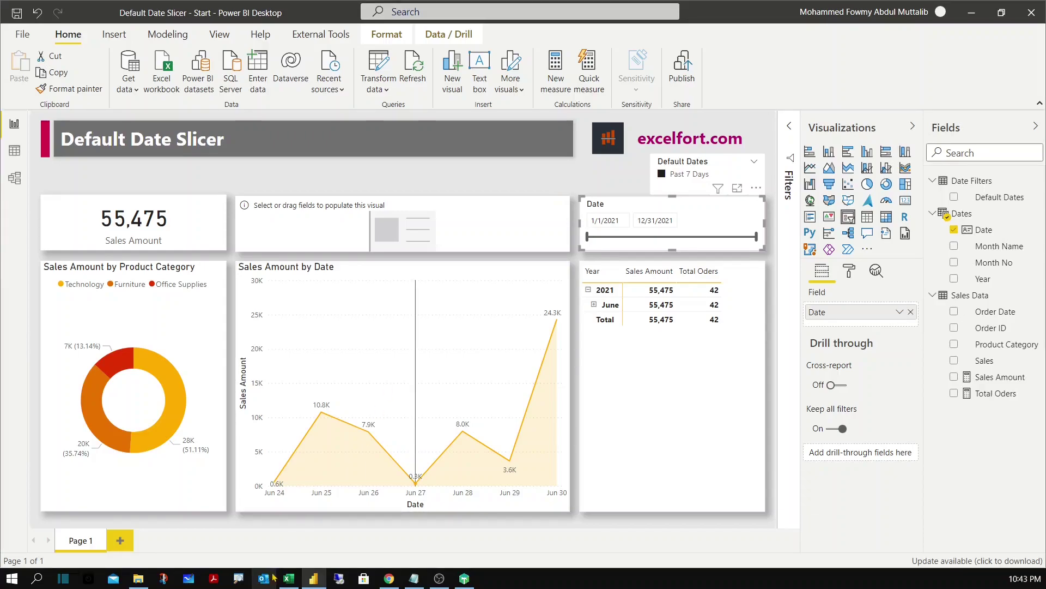
In Sales.xlsx, copy the eleven 30-Jun-21 orders and paste them below the Sales Data table.
left_click(289, 577)
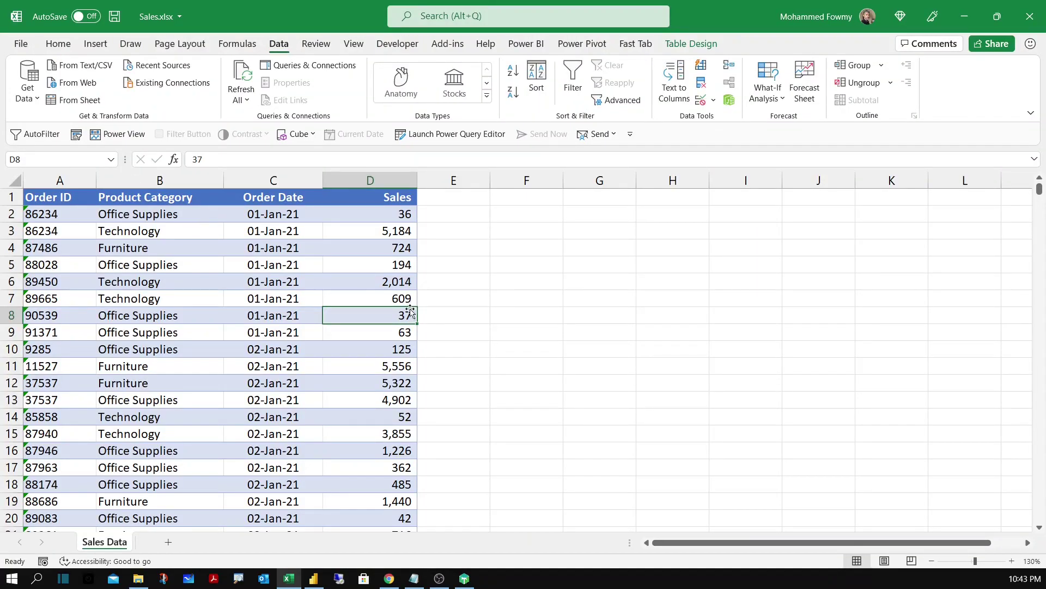
left_click(283, 364)
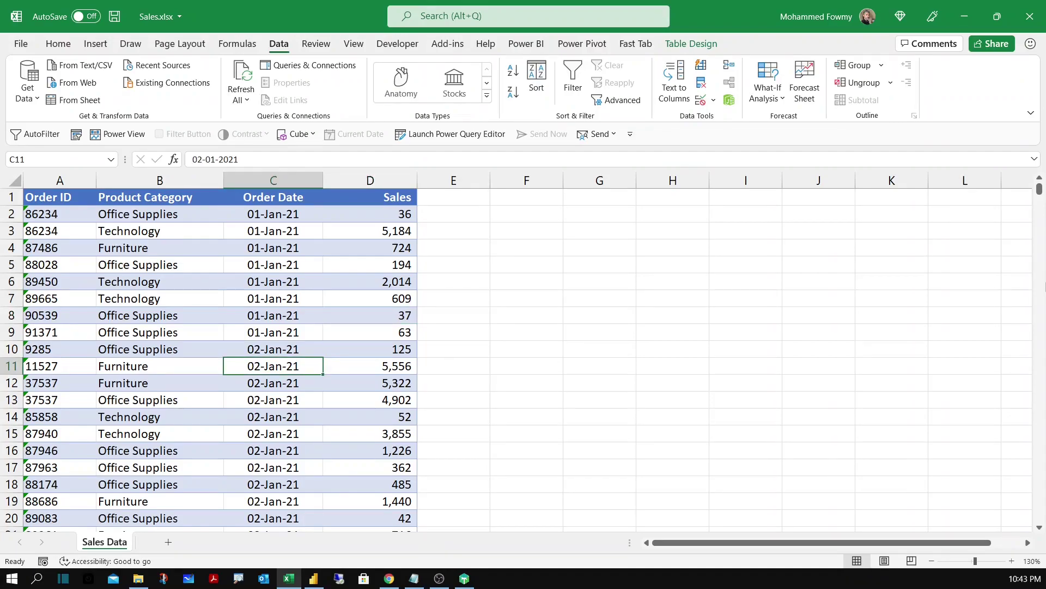
key("ctrl+Down")
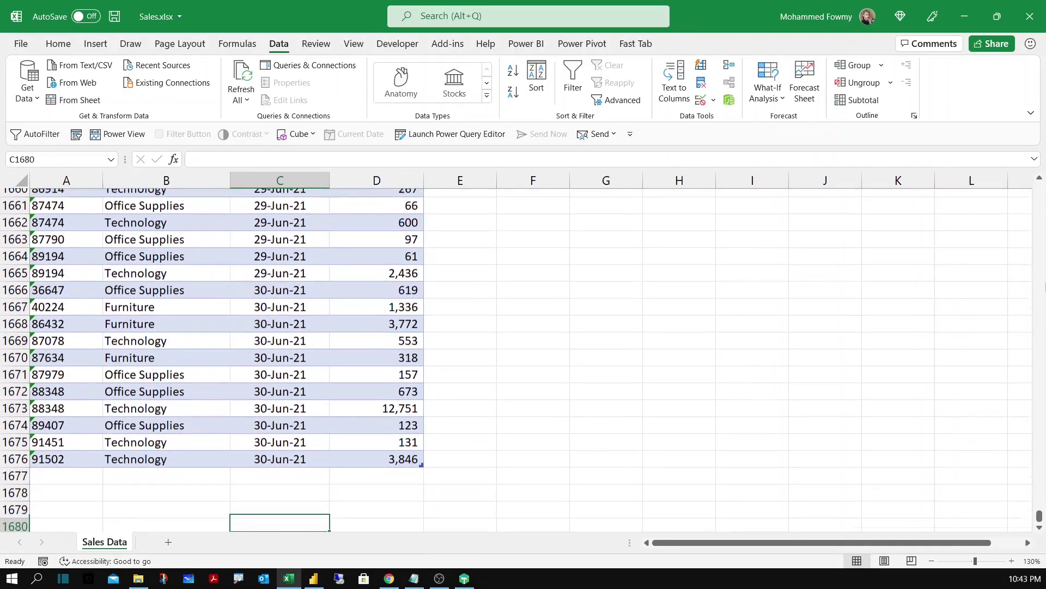
key("Up")
key("Up")
key("Up")
key("Up")
key("Up")
key("Up")
key("Up")
key("Up")
key("Up")
key("Up")
key("Up")
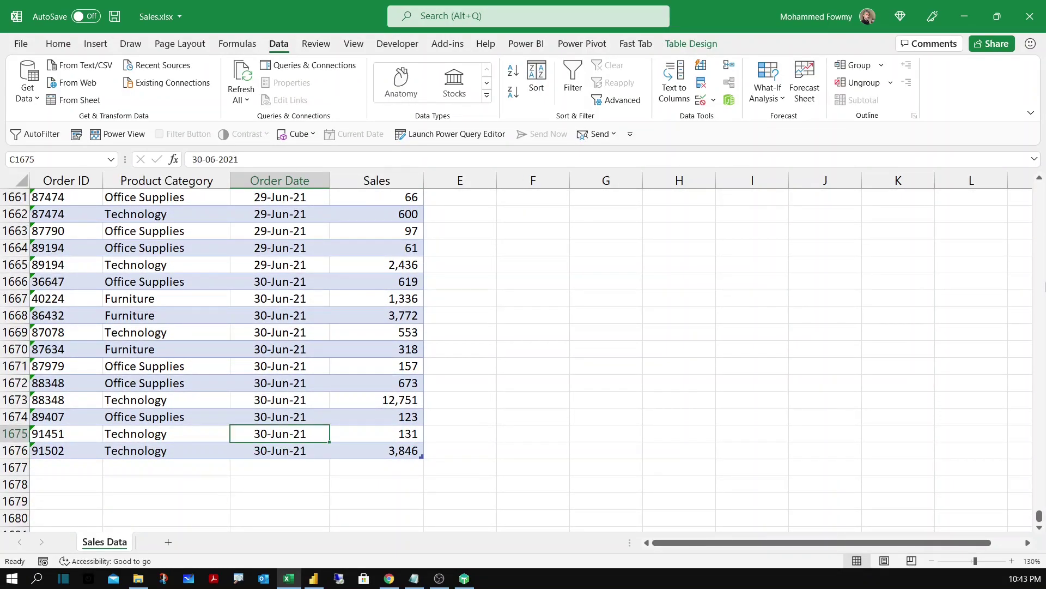
key("Down")
key("Left")
key("Left")
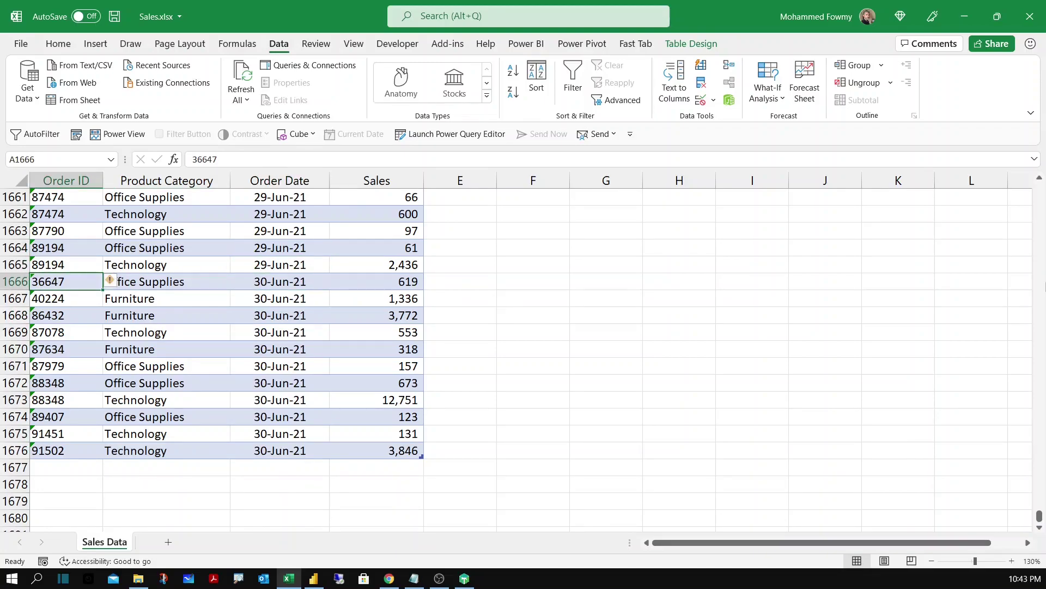
key("ctrl+shift+Right")
key("ctrl+shift+Down")
key("ctrl+c")
key("ctrl+Down")
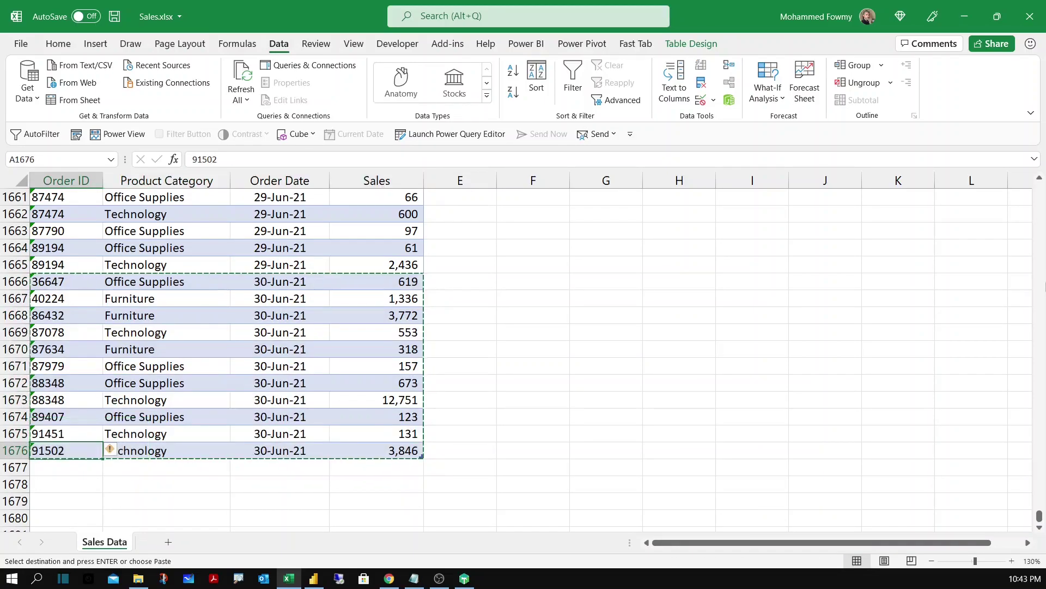
key("Down")
key("ctrl+v")
key("Down")
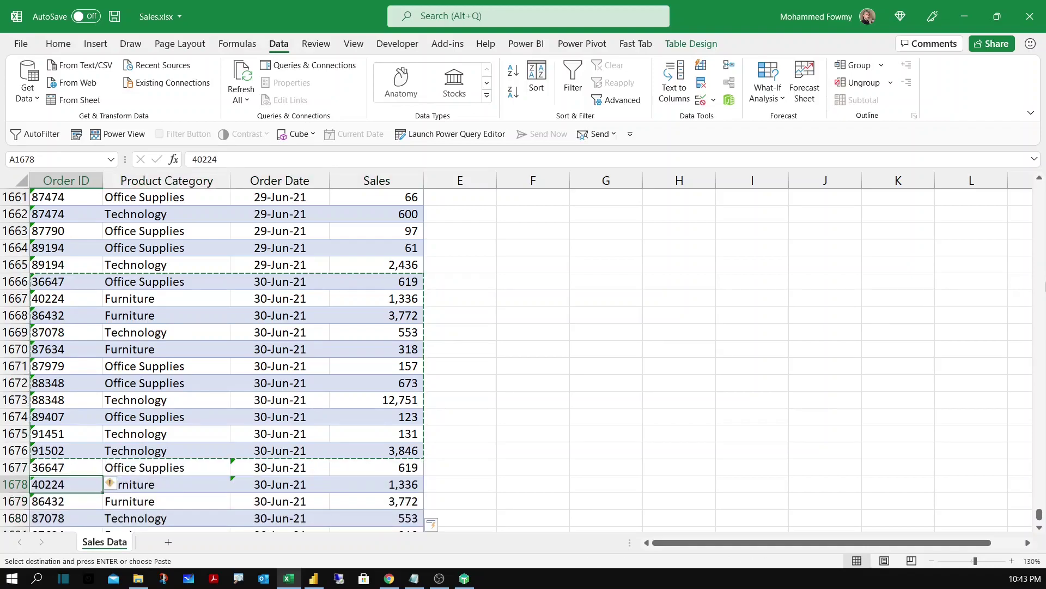
Change the pasted rows' Order Date to 01-Jul-21 and save the workbook.
key("Up")
key("Right")
key("Right")
key("Right")
key("Right")
key("Left")
key("Left")
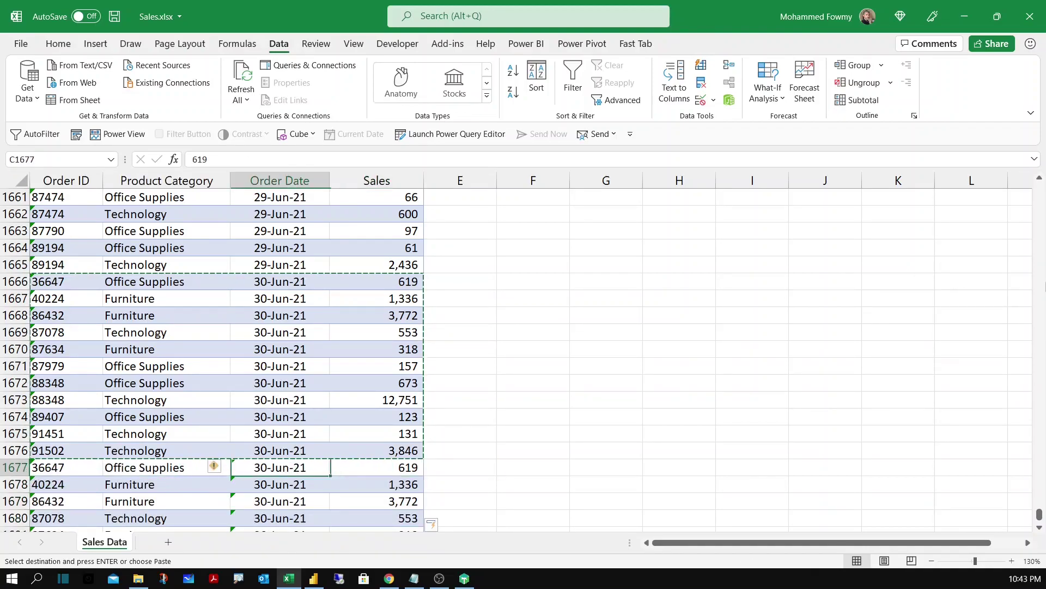
key("Escape")
key("F2")
key("Escape")
key("shift+Down")
key("shift+Down")
key("shift+Down")
key("shift+Down")
key("shift+Down")
key("shift+Down")
key("shift+Down")
key("shift+Down")
key("shift+Down")
key("shift+Down")
key("shift+Down")
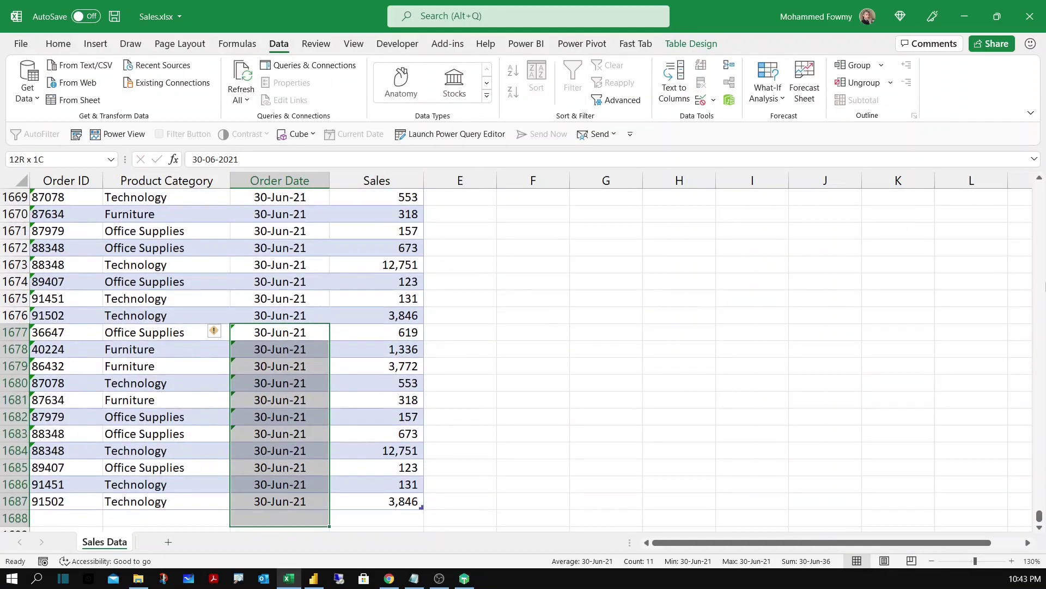
key("shift+Up")
type("1/")
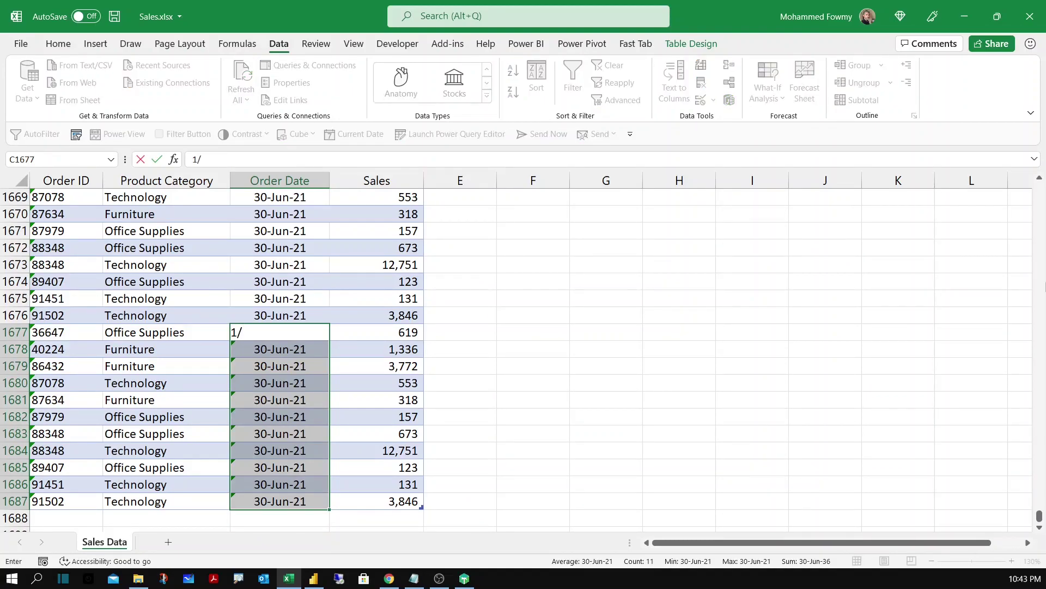
type("7")
key("ctrl+Return")
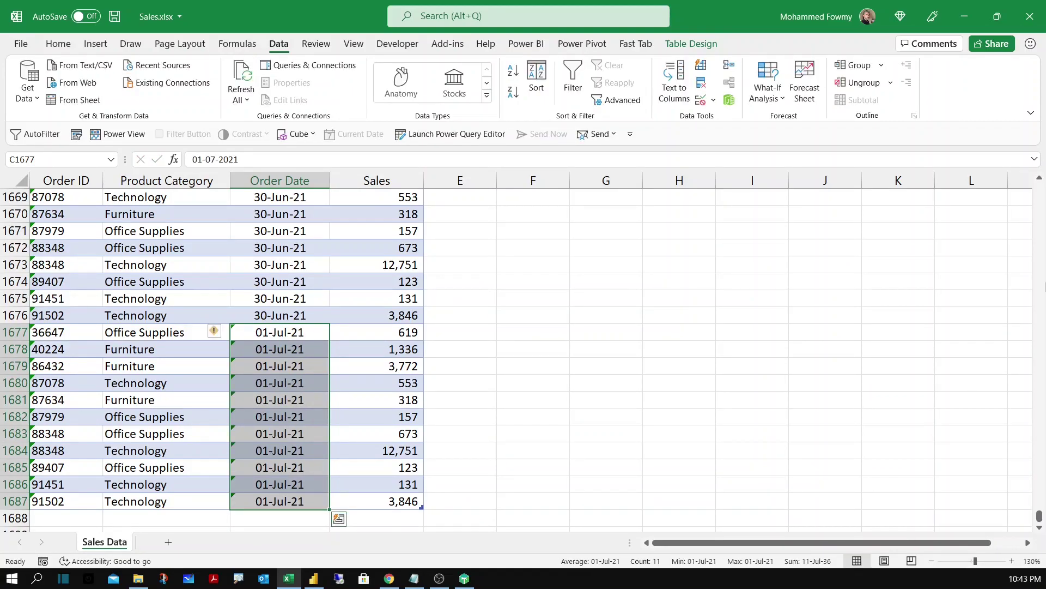
key("Up")
key("Down")
key("Down")
key("Down")
key("ctrl+s")
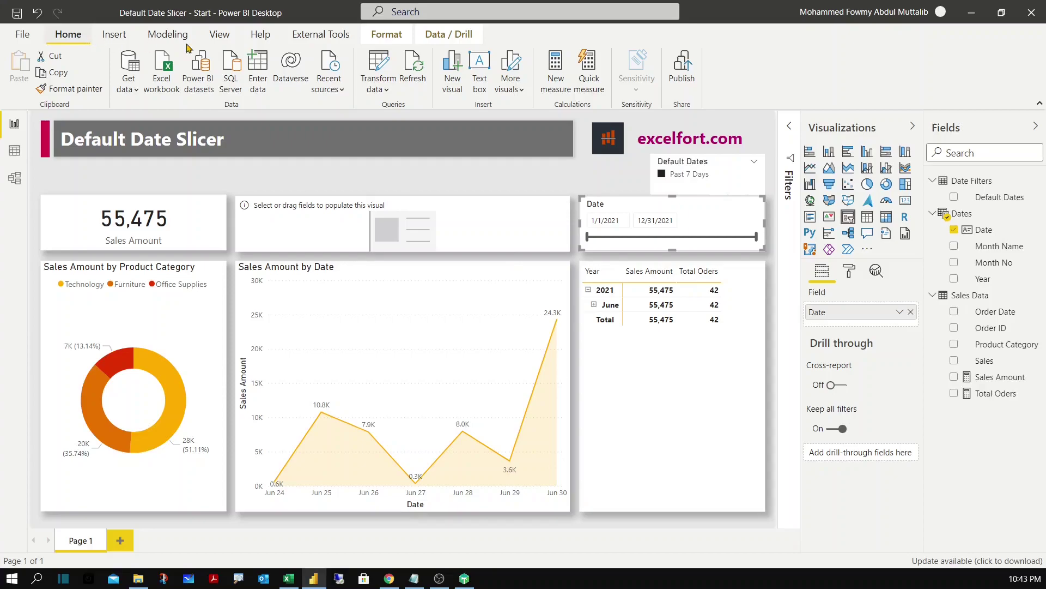
Refresh the data so Sales Amount totals 79,181 for Jun 25–Jul 1, then select the empty visual.
left_click(416, 78)
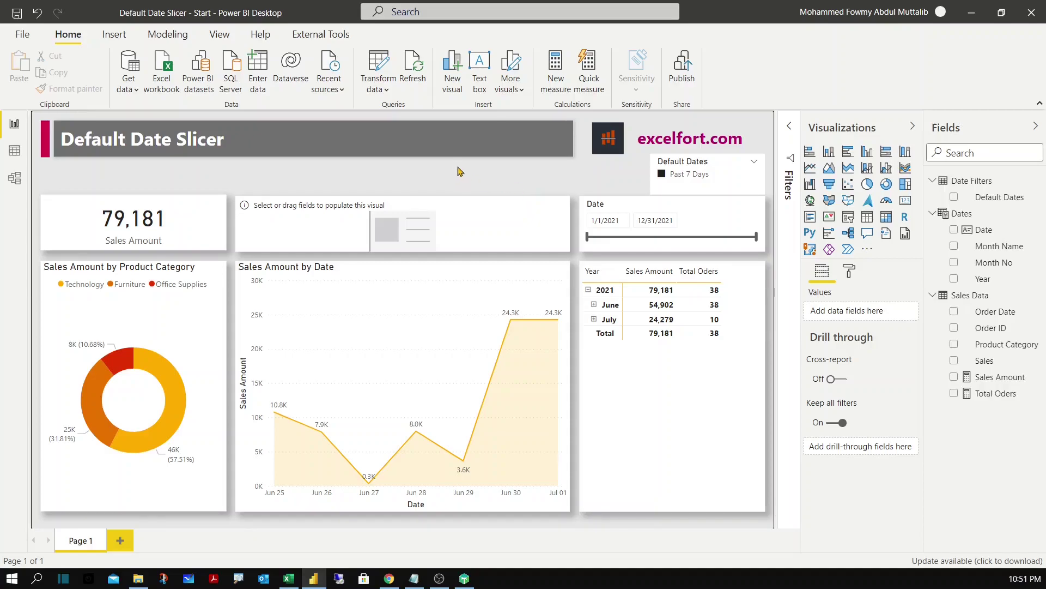
left_click(497, 218)
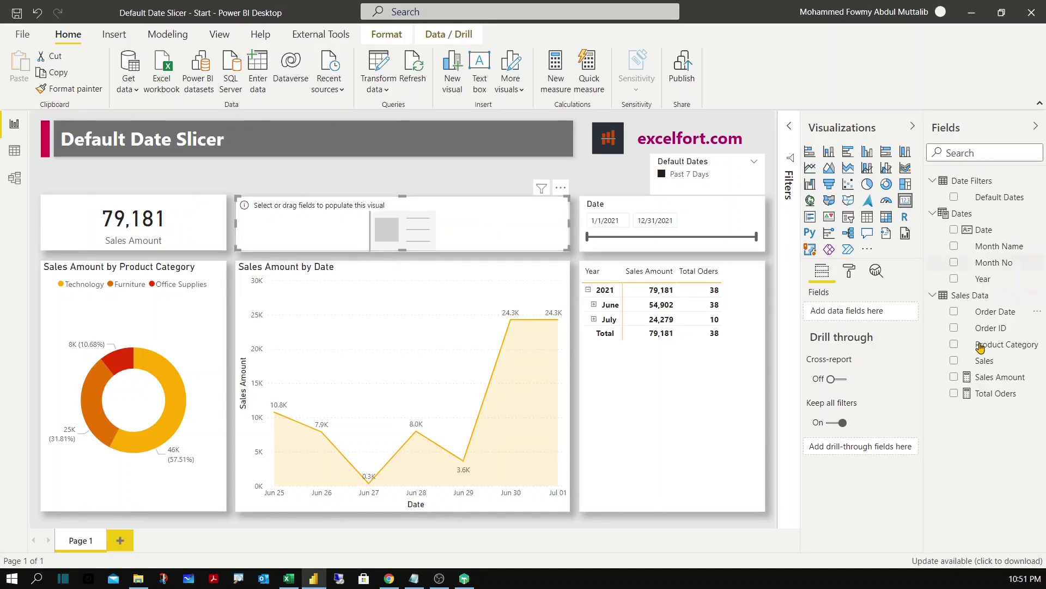
Create a Date Ragne measure in Sales Data beginning FORMAT(MIN(Dates[Date]), "dd-Mmmm-yy").
right_click(978, 317)
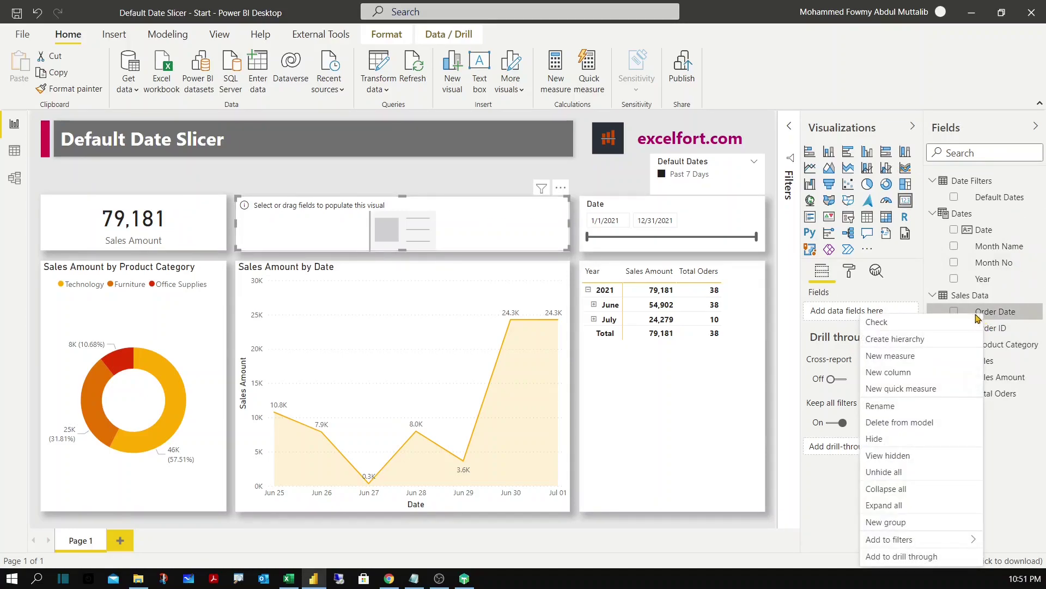
left_click(906, 358)
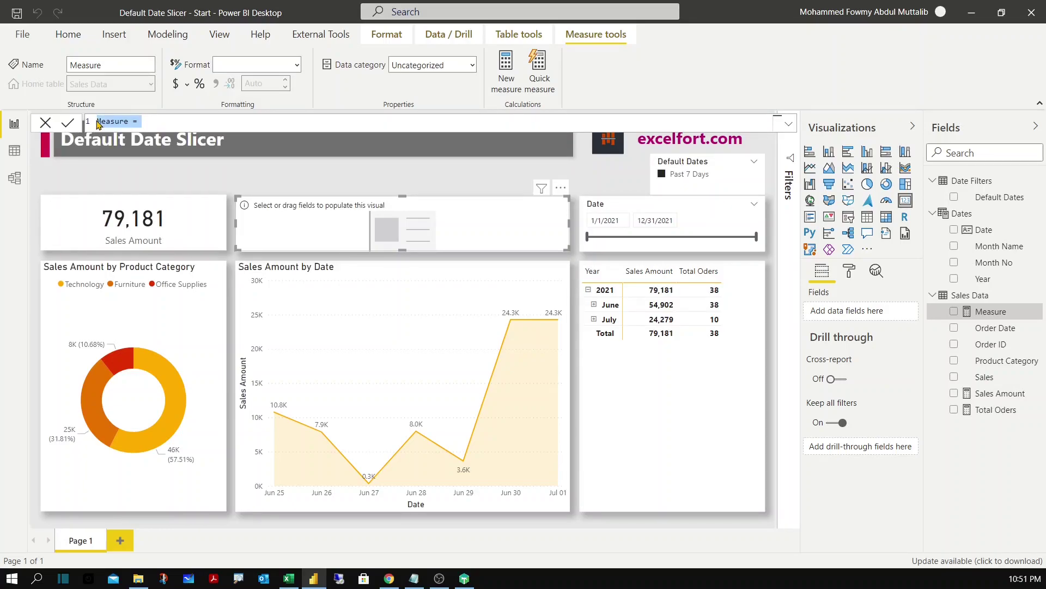
type("Date Ragne")
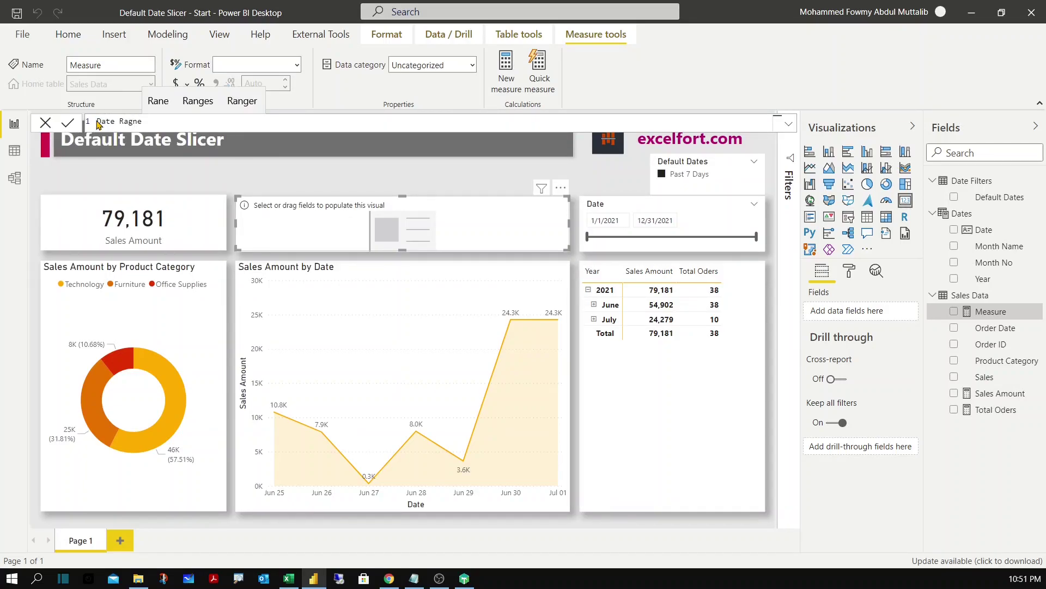
type(" =")
key("shift+Return")
key("shift+Return")
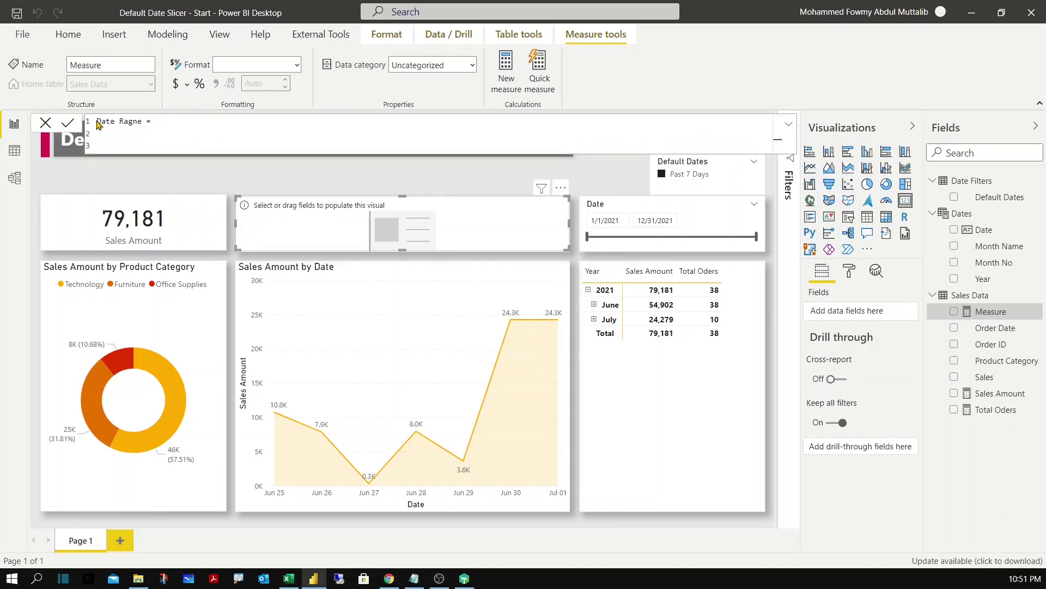
type("FORMAT(")
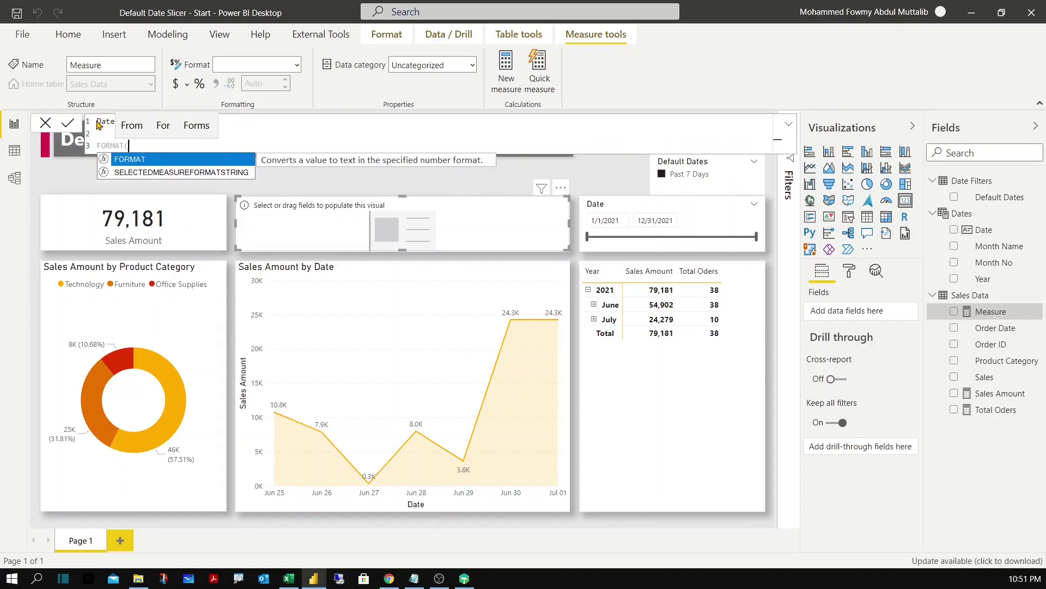
type(" dates")
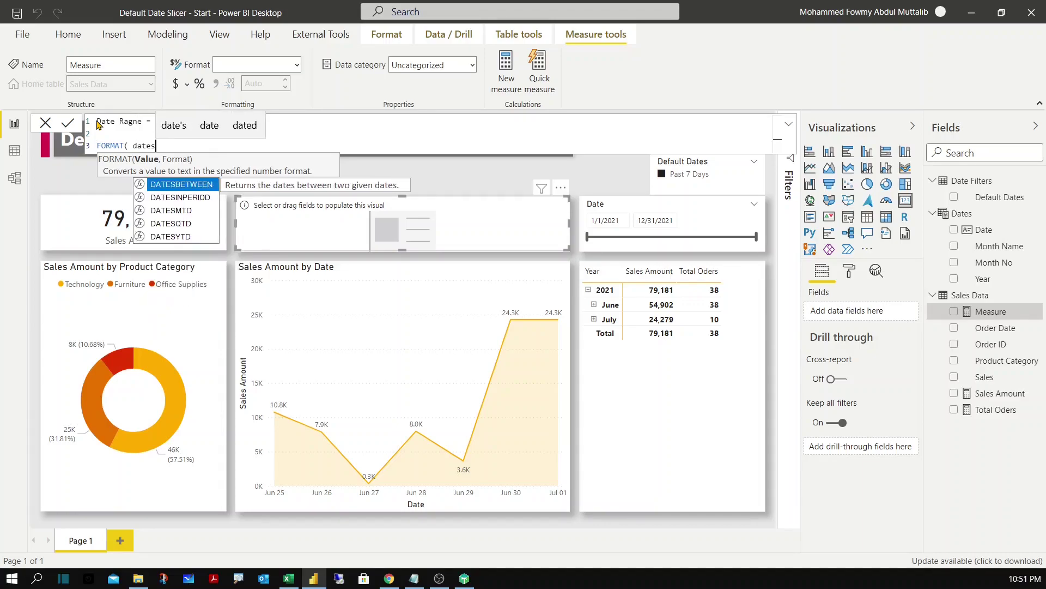
key("BackSpace")
key("BackSpace")
key("BackSpace")
type("MIN(")
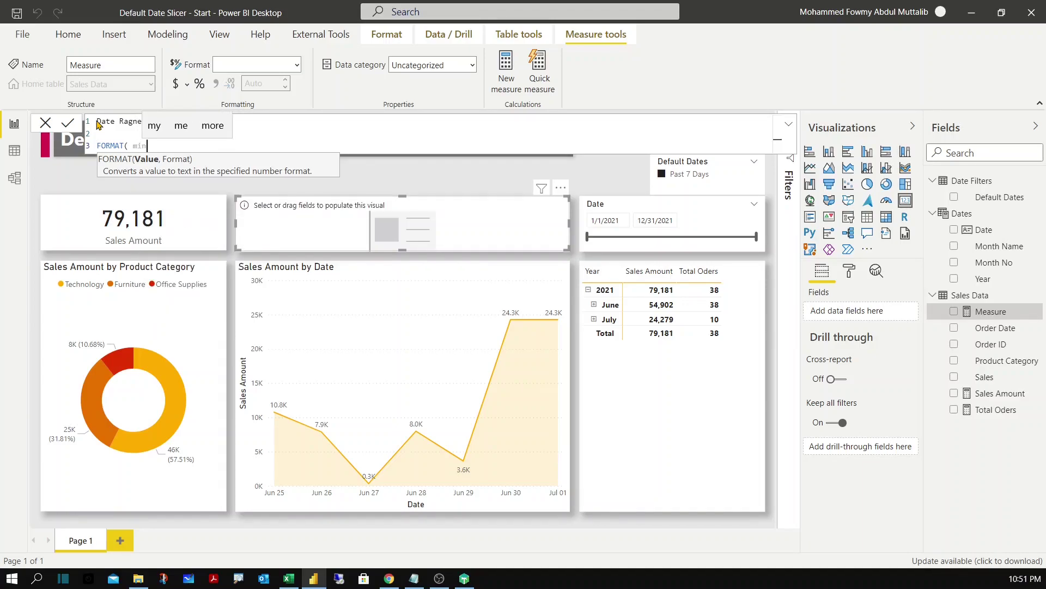
type("dates")
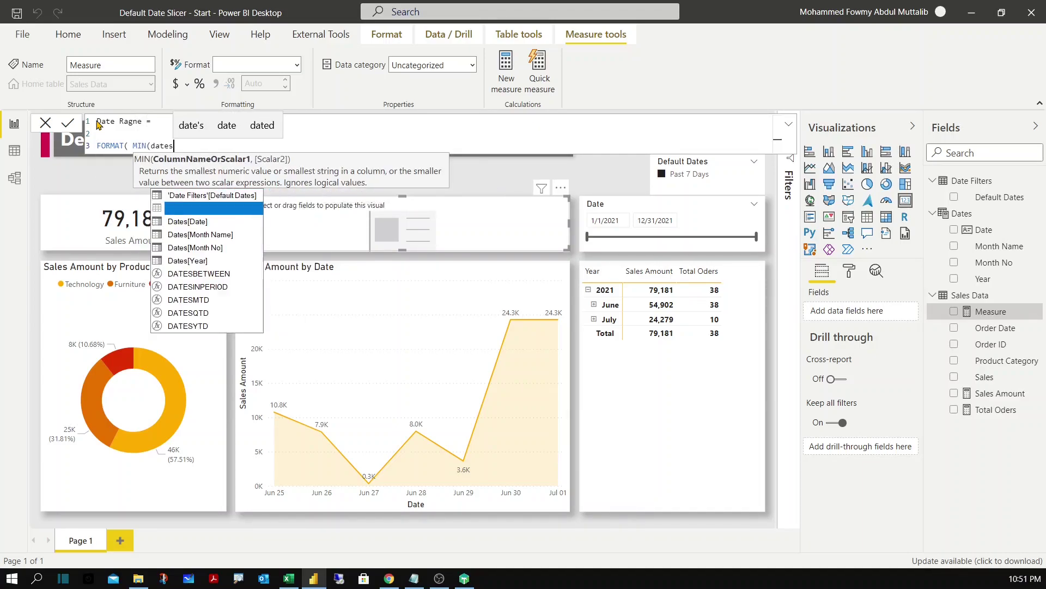
key("Down")
key("Tab")
type(")")
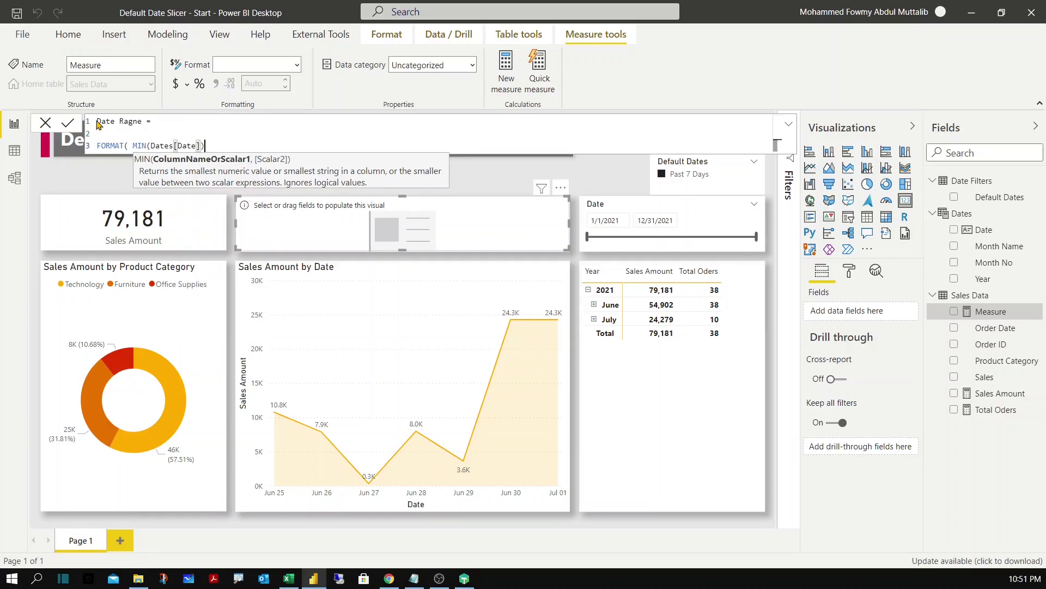
type(", ")
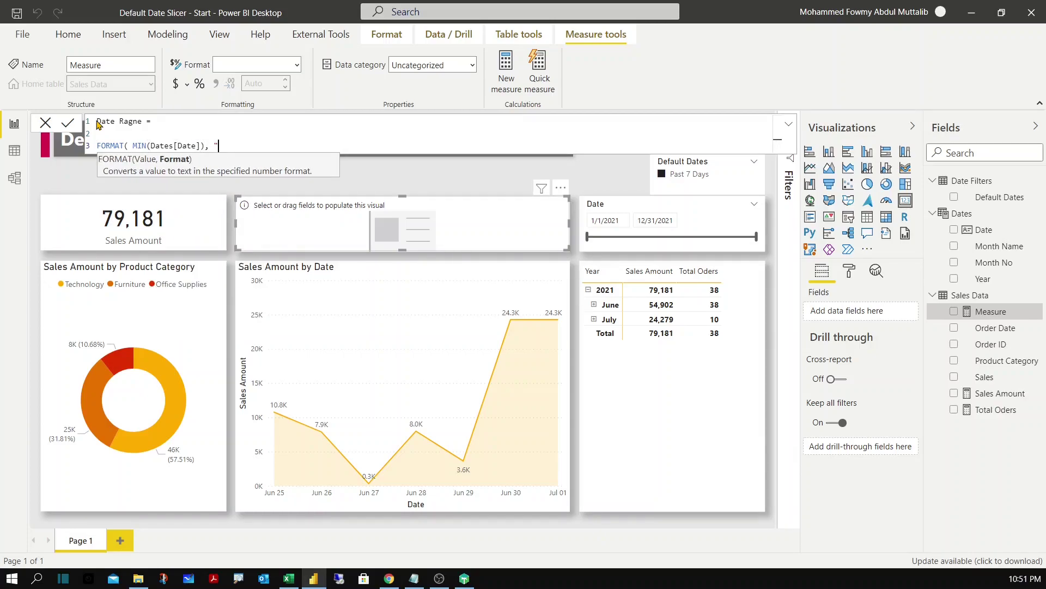
type("\"dd-Mmmm")
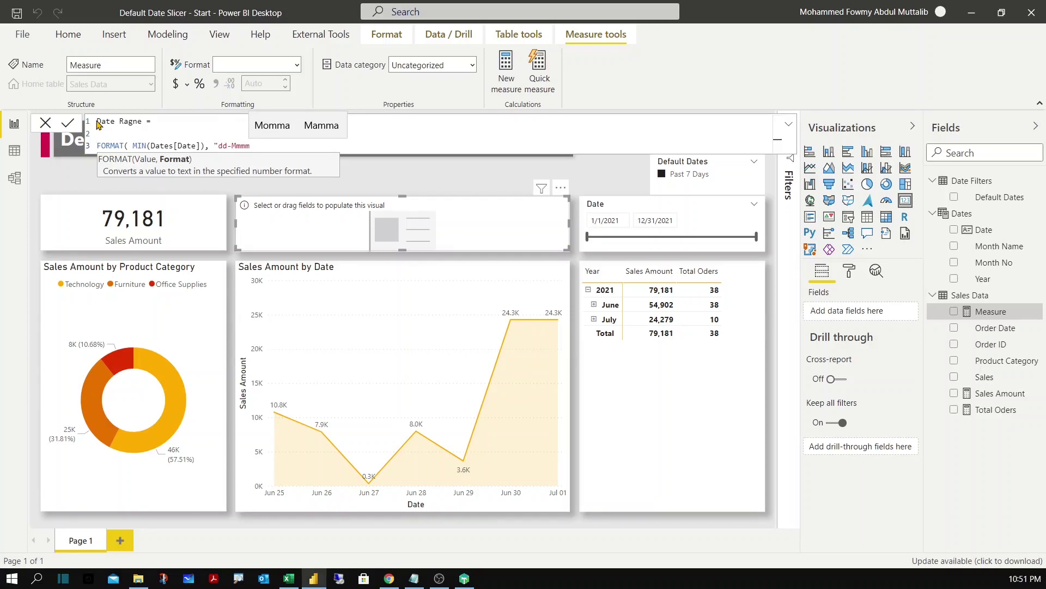
type("-y")
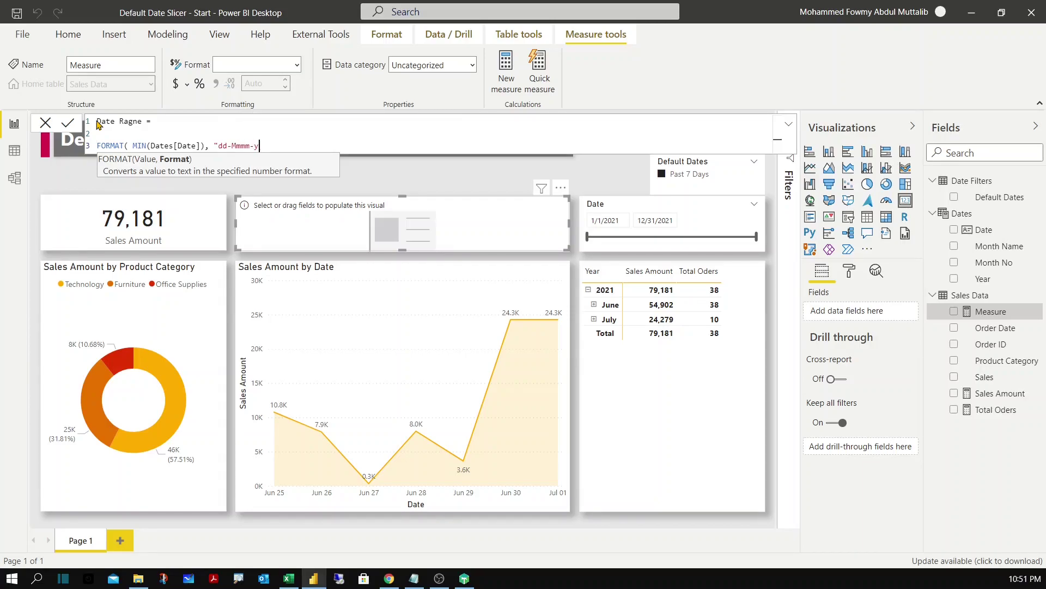
type("y\")")
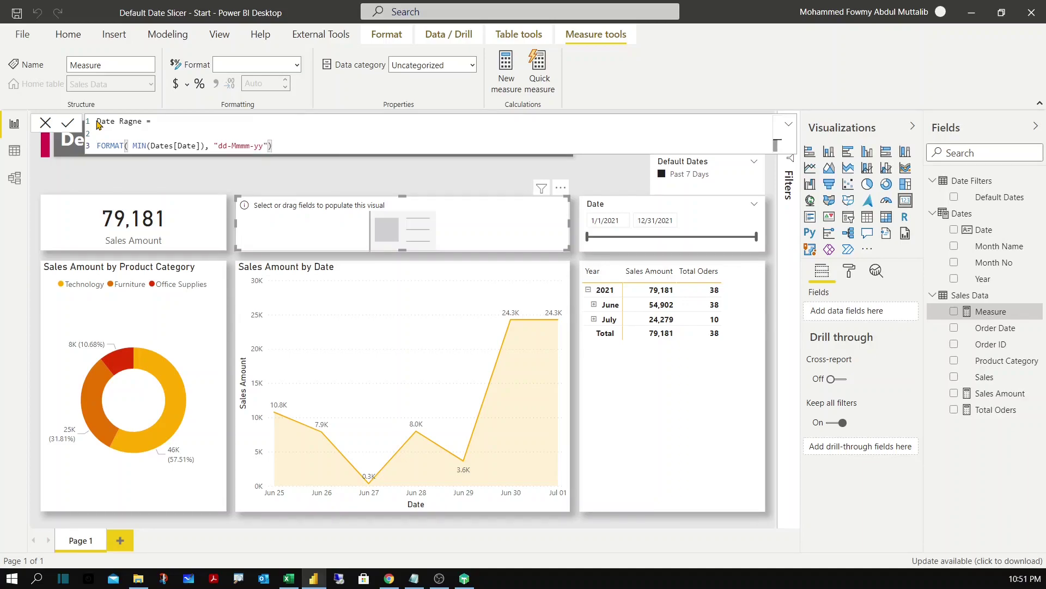
Append & " to " & and a copy of the expression using Max for the end date.
key("shift+Home")
key("ctrl+c")
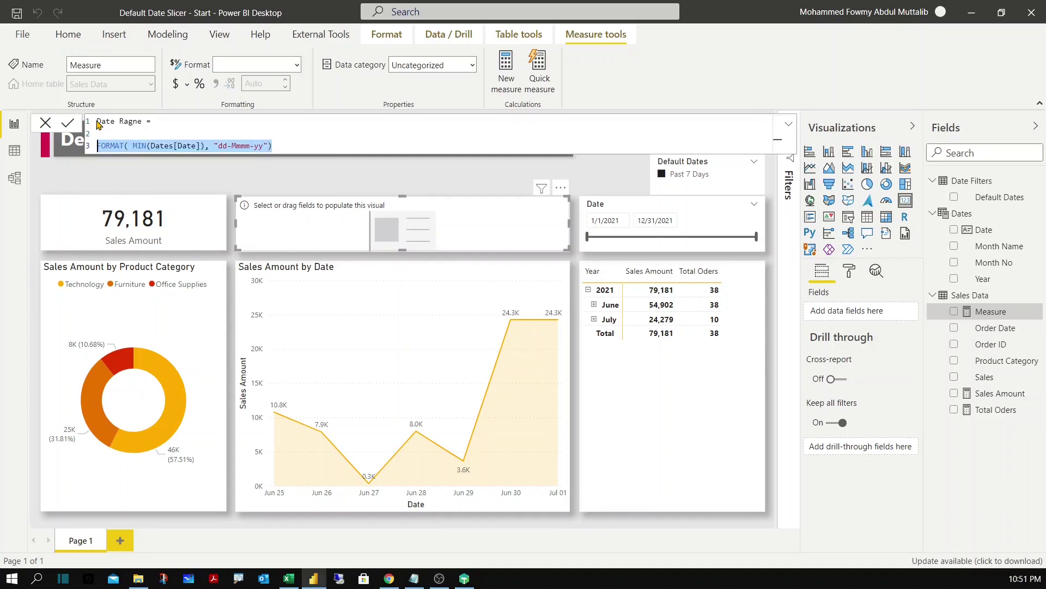
key("End")
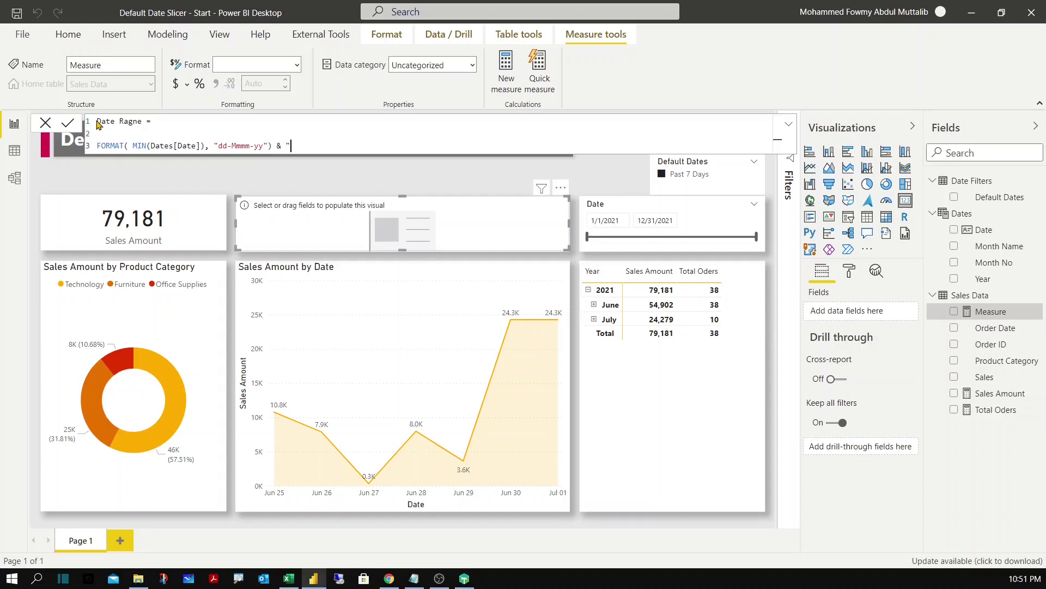
type("& \" to ")
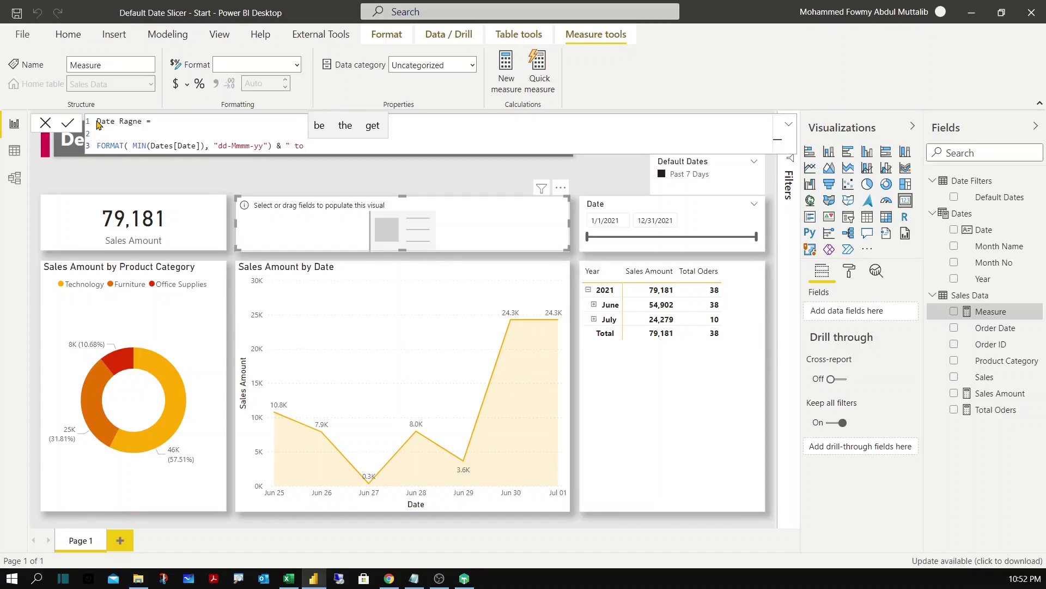
type("\" &")
key("shift+Return")
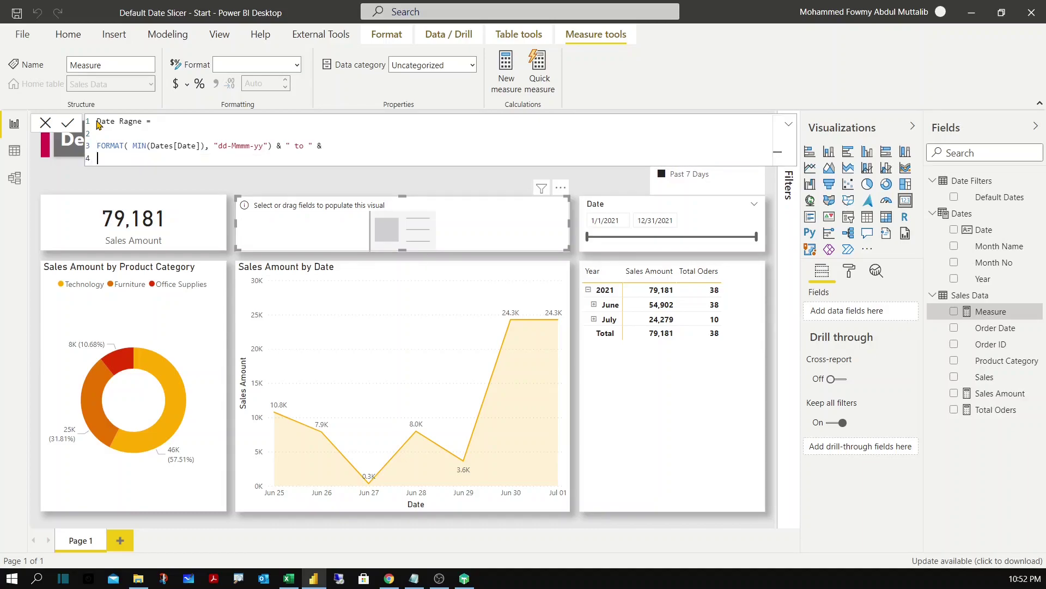
key("ctrl+v")
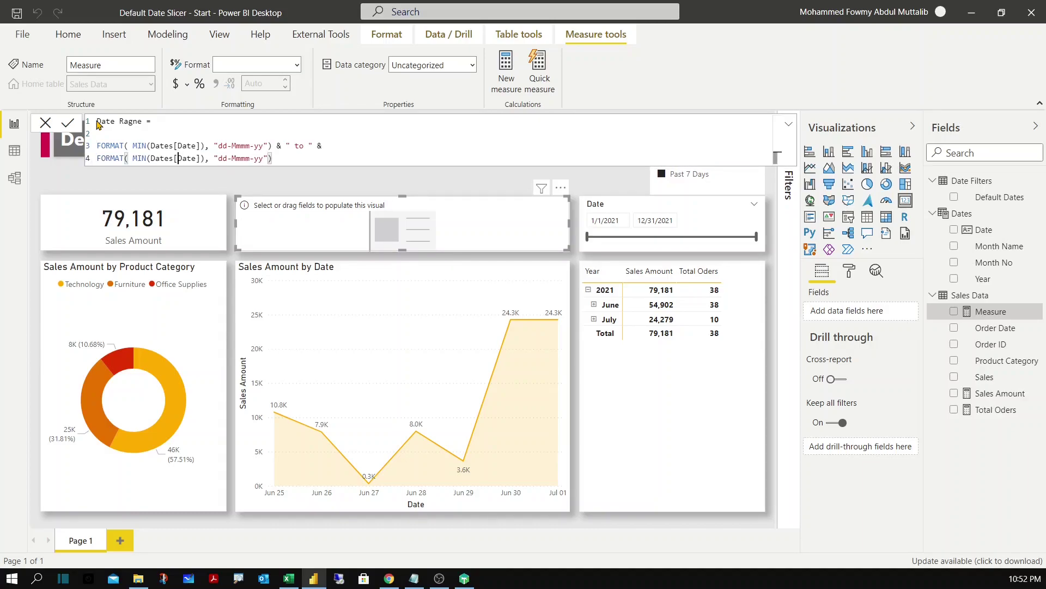
key("Left")
key("Left")
key("Left")
key("Left")
key("BackSpace")
key("BackSpace")
key("BackSpace")
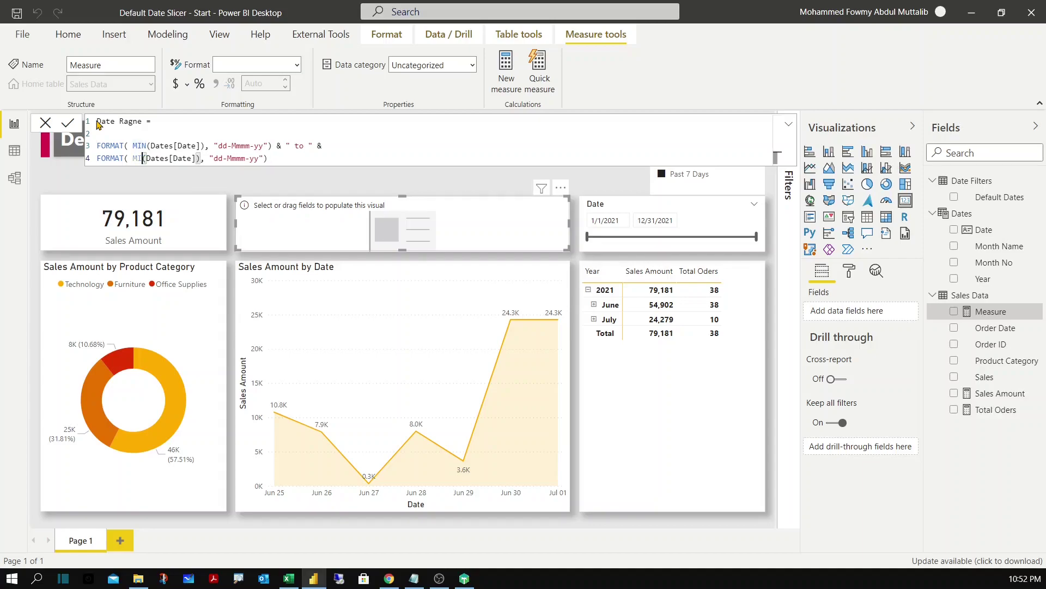
type("Max")
key("Right")
key("Right")
key("Right")
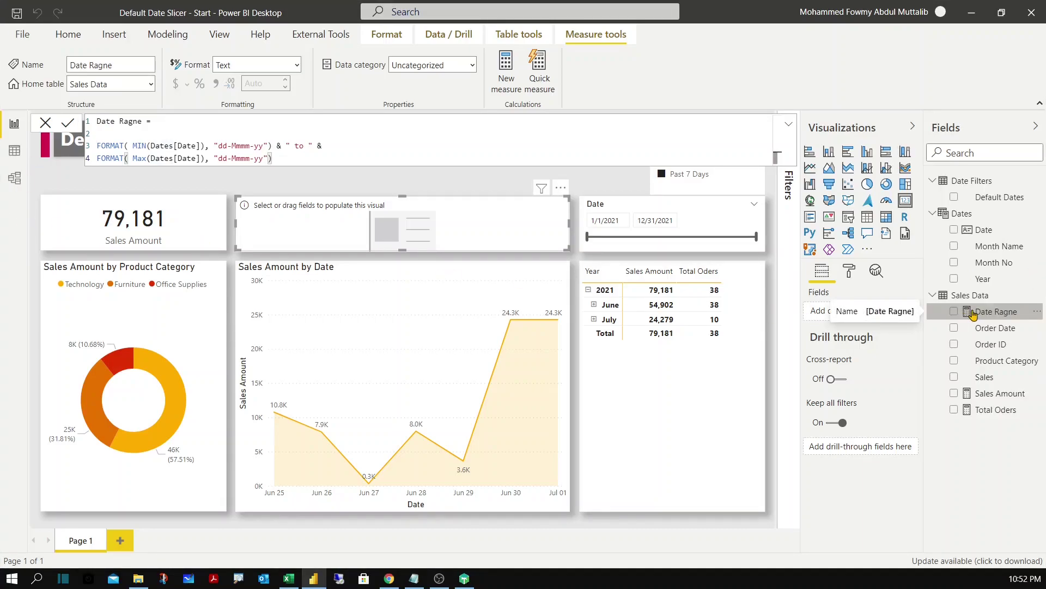
Show Date Ragne in the empty card and narrow the Date slicer to end on 4/2/2021.
left_click_drag(974, 315, 424, 238)
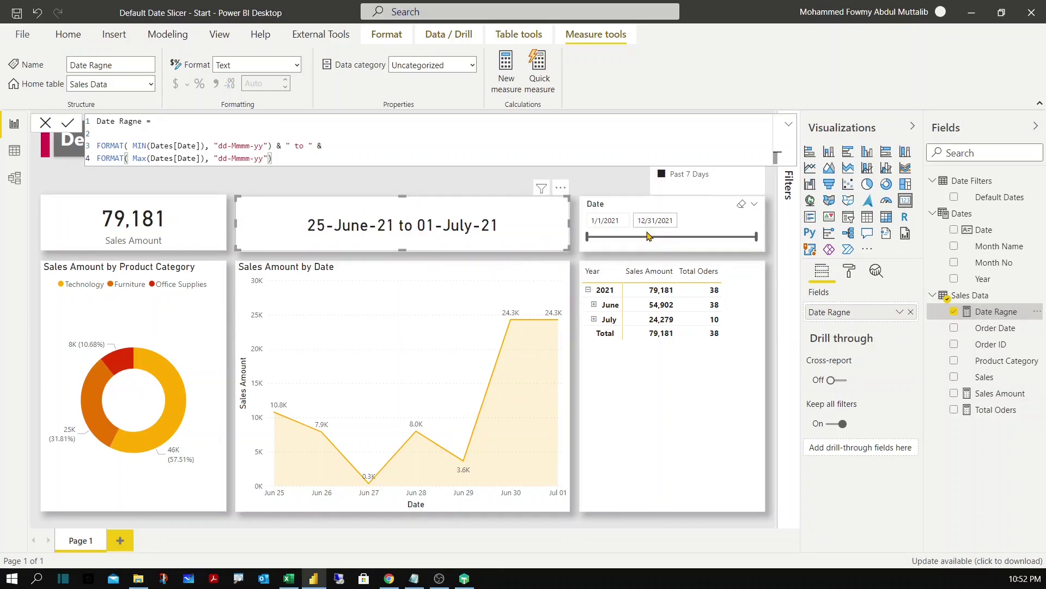
left_click_drag(758, 237, 630, 241)
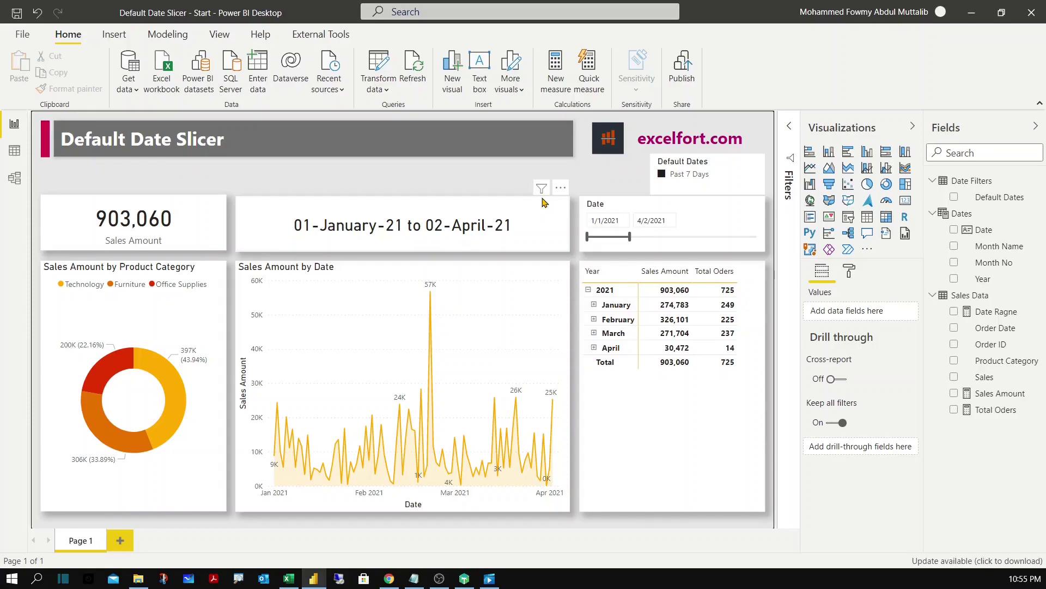
Remove the Default Dates slicer and add Default Dates as an all-pages filter set to Past 7 Days.
left_click(790, 126)
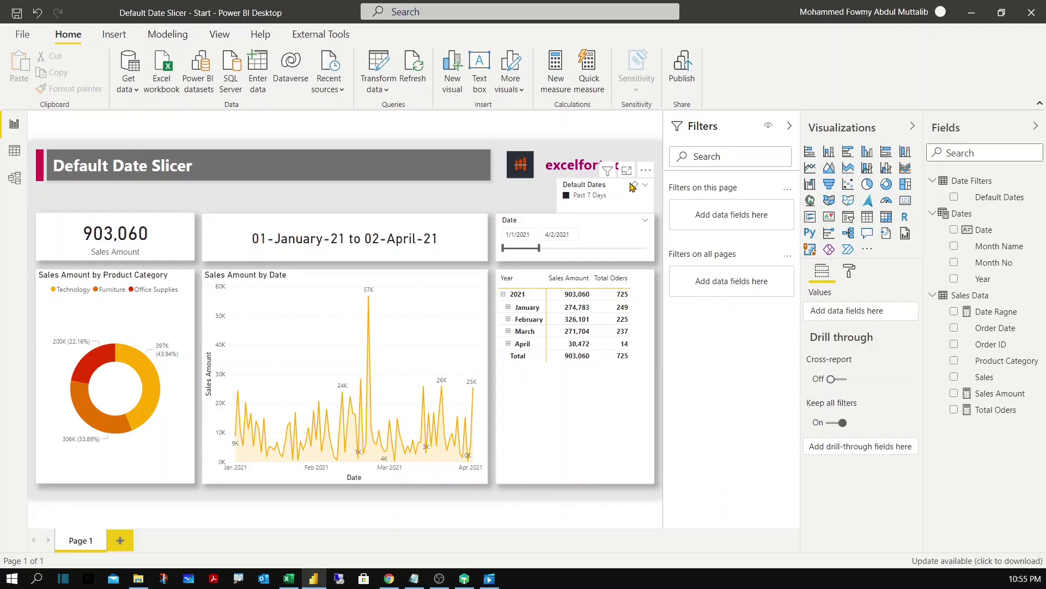
left_click(635, 188)
left_click(646, 171)
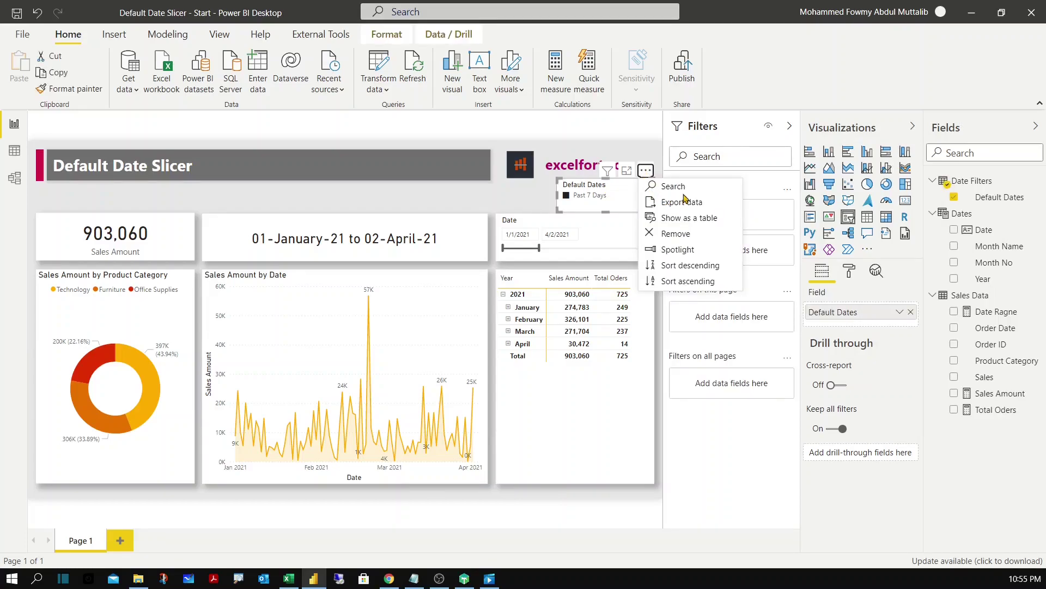
left_click(679, 237)
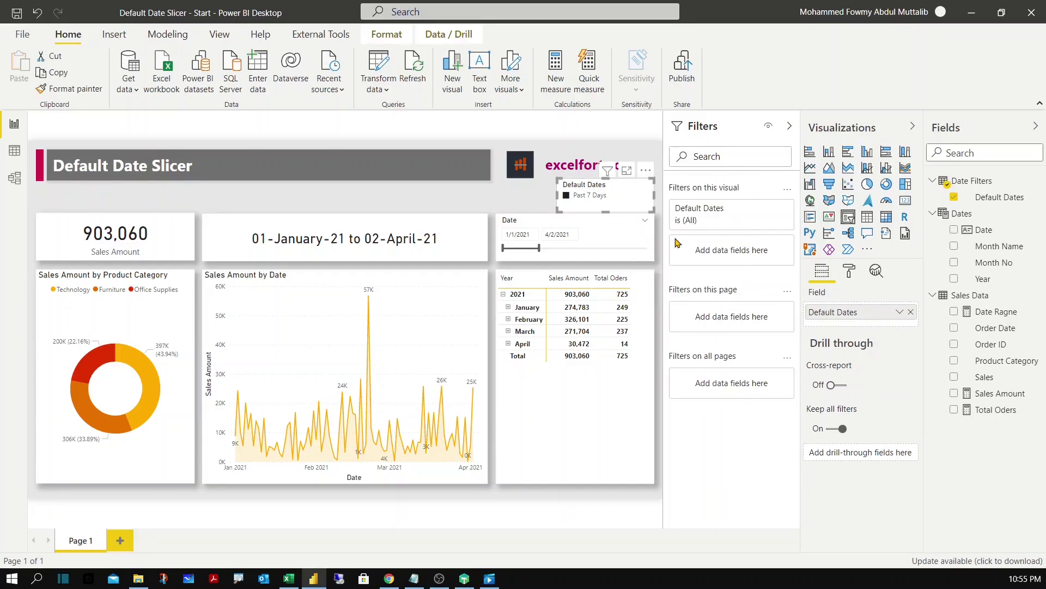
left_click_drag(791, 297, 724, 289)
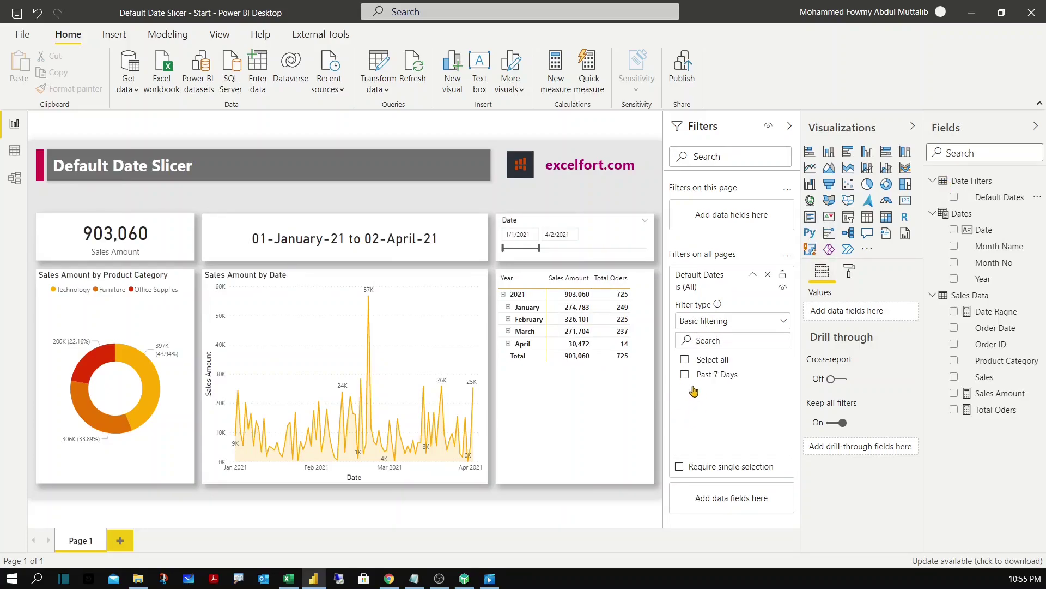
left_click(685, 375)
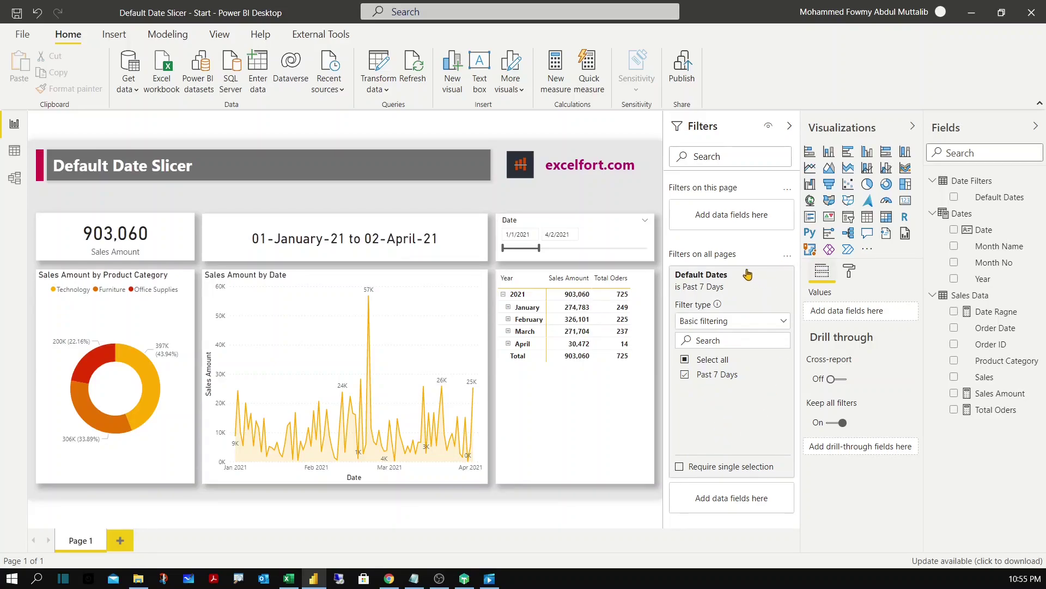
left_click(790, 129)
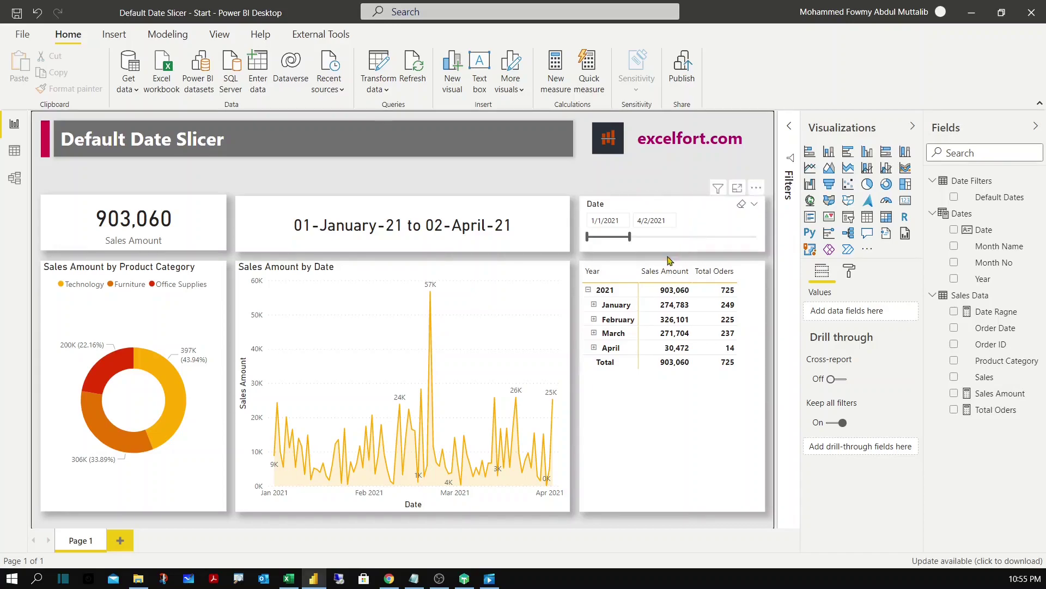
Clear the Date slicer range so the report shows 79,181 for 25-June-21 to 01-July-21.
left_click_drag(630, 237, 646, 241)
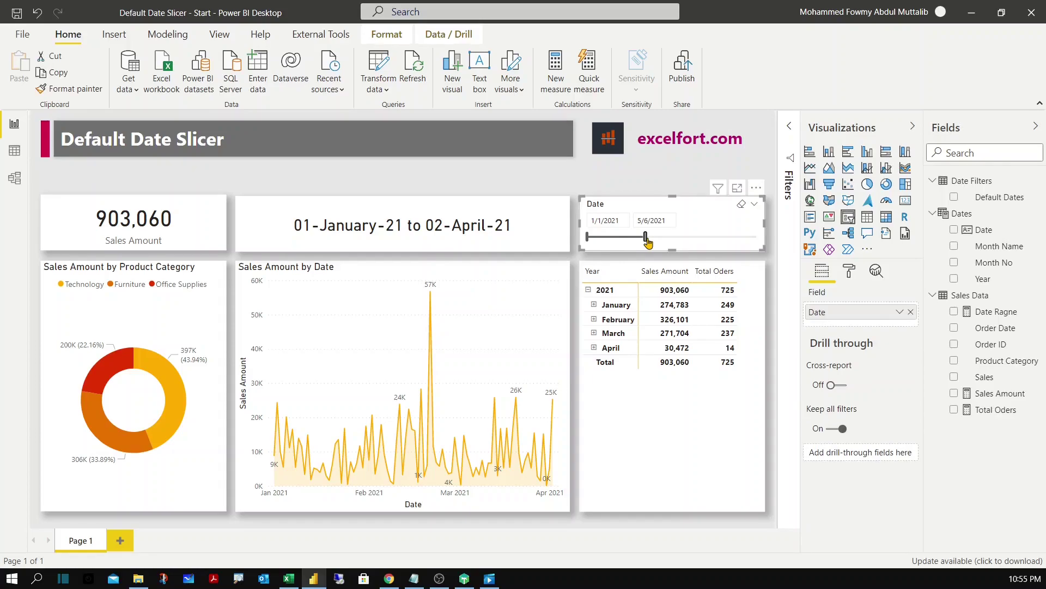
left_click(742, 207)
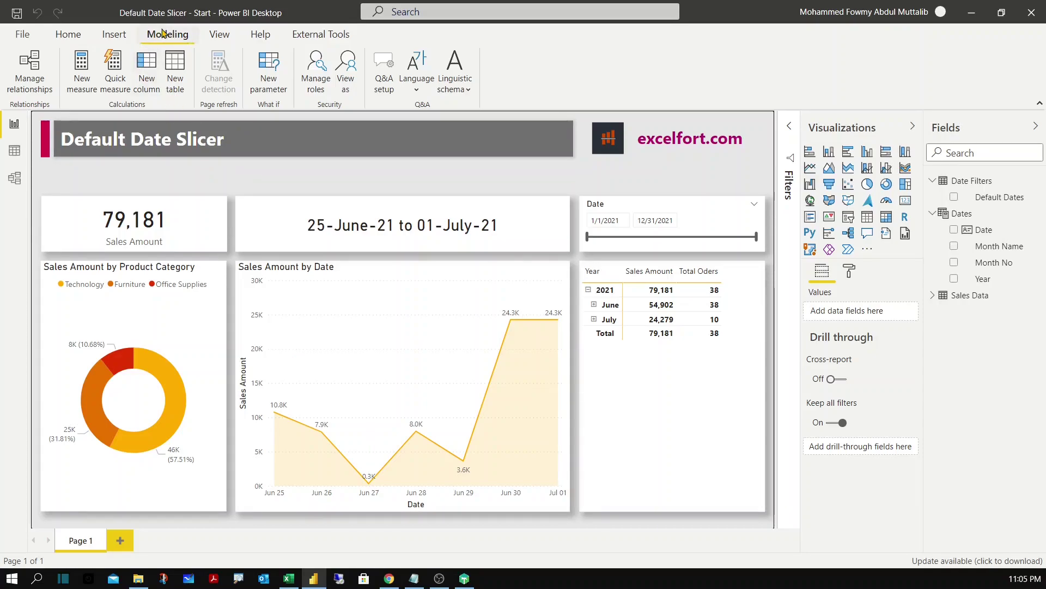
Create the Day Range parameter: whole numbers 1 to 90, increment 1, default 7, with slicer.
left_click(284, 93)
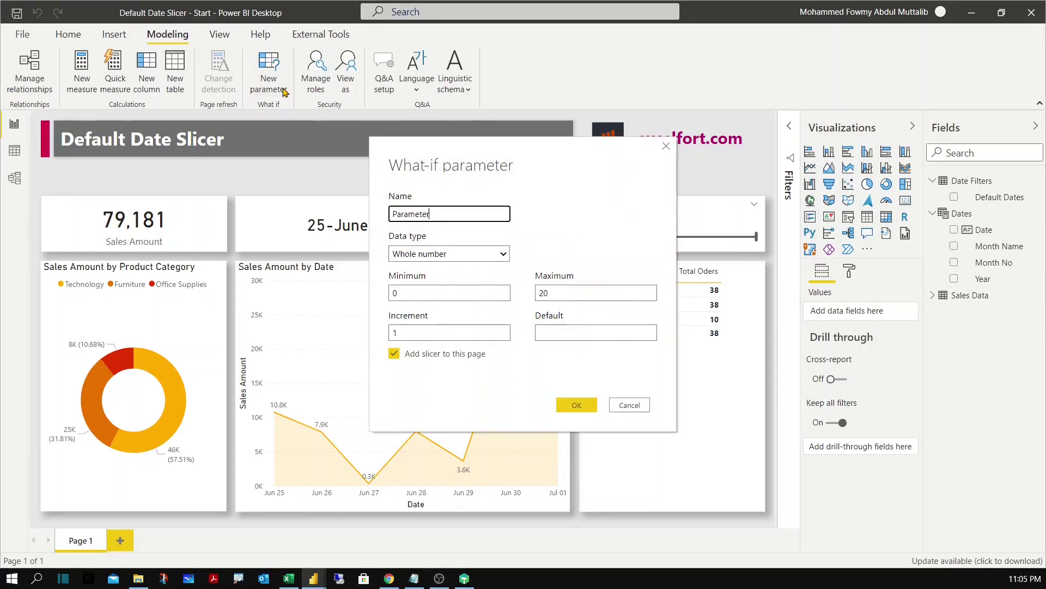
left_click_drag(442, 213, 280, 215)
type("Day")
key("BackSpace")
key("BackSpace")
key("BackSpace")
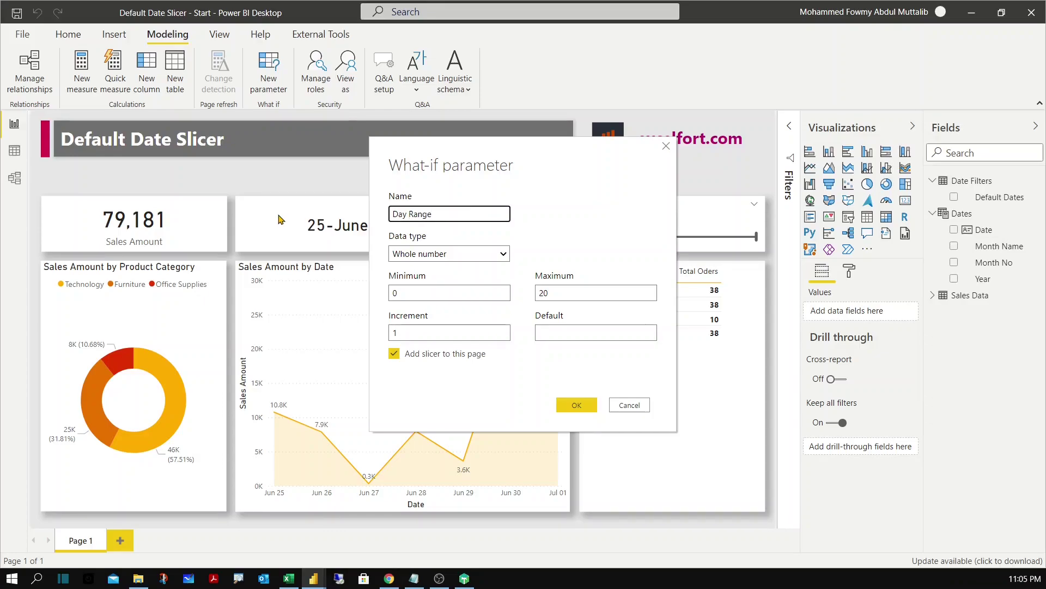
key("Tab")
key("Tab")
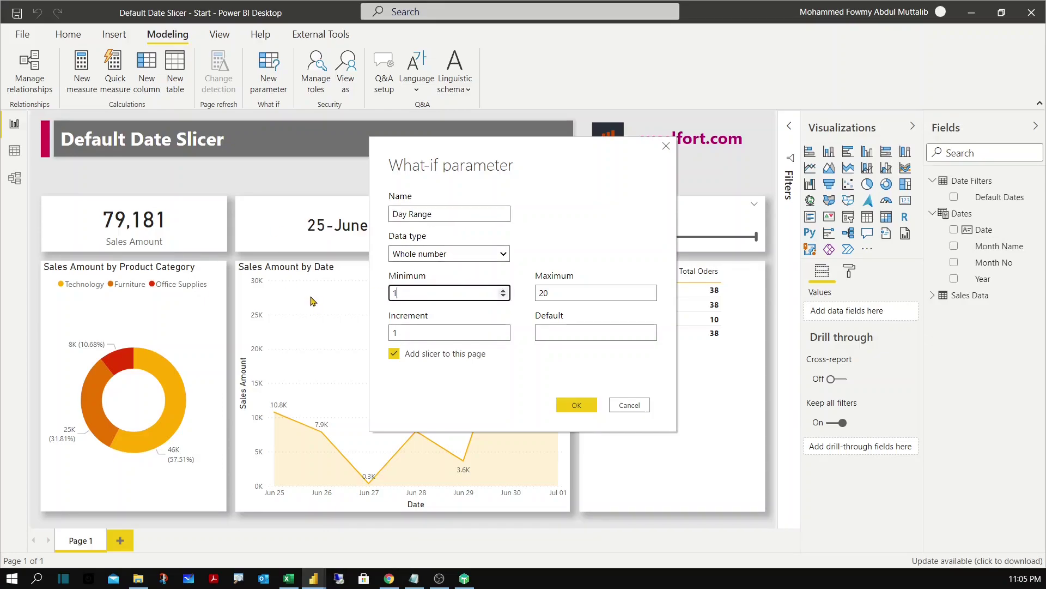
key("Tab")
double_click(563, 293)
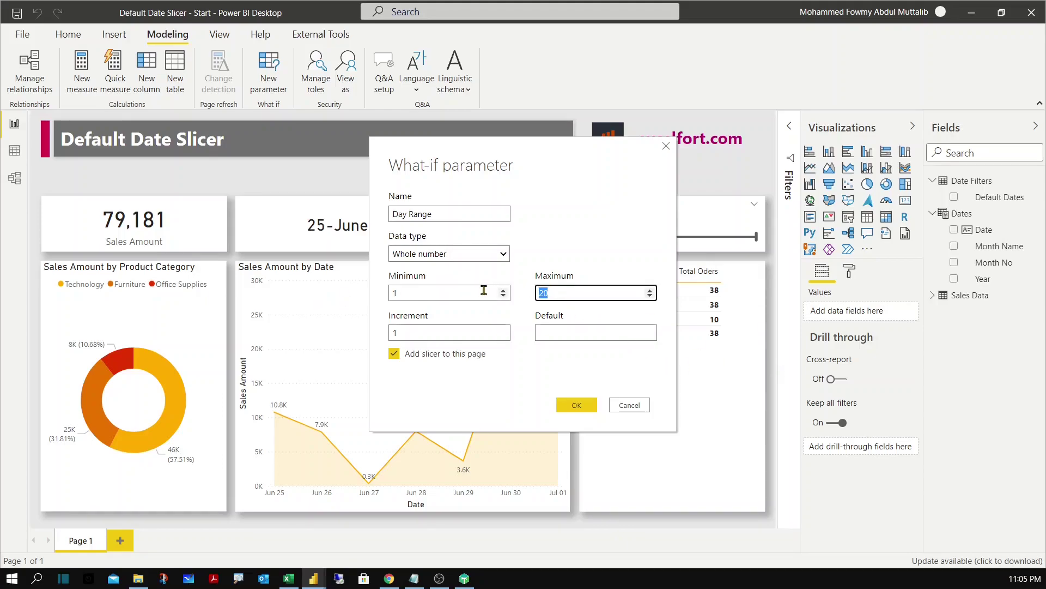
type("90")
key("Tab")
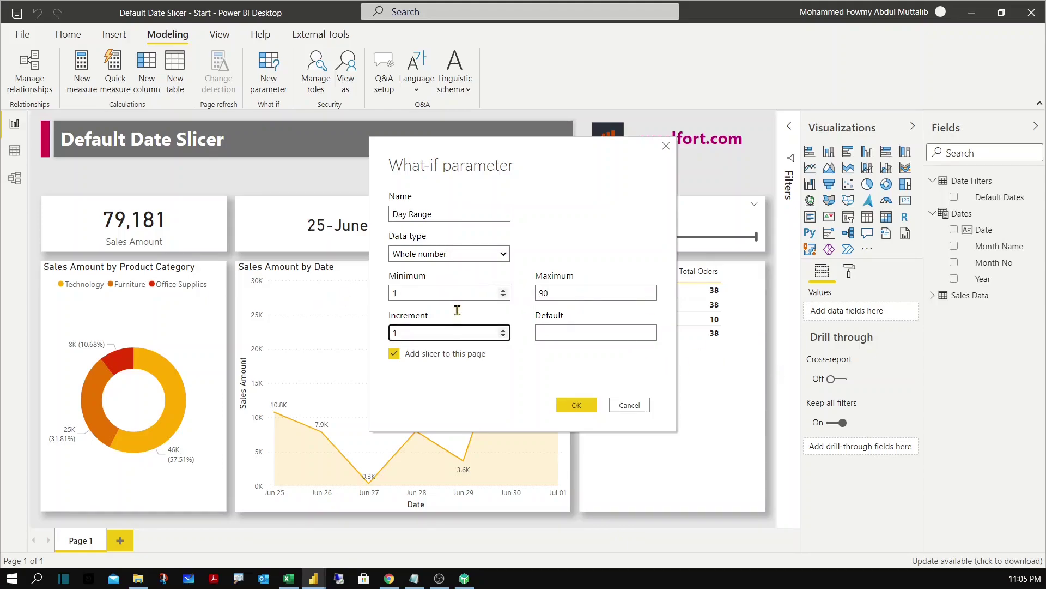
left_click(588, 331)
type("7")
key("Tab")
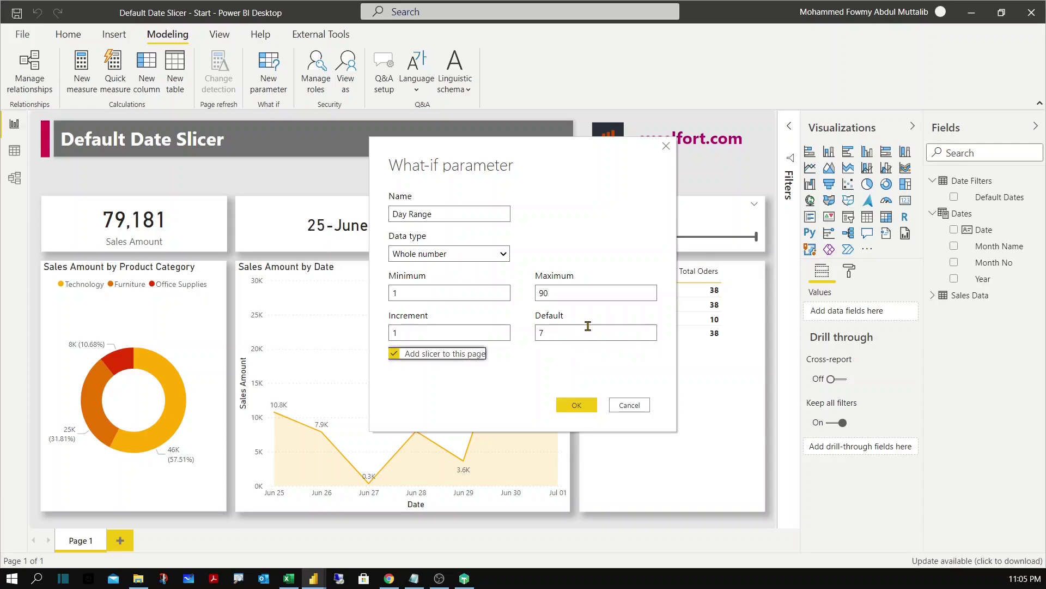
left_click(576, 404)
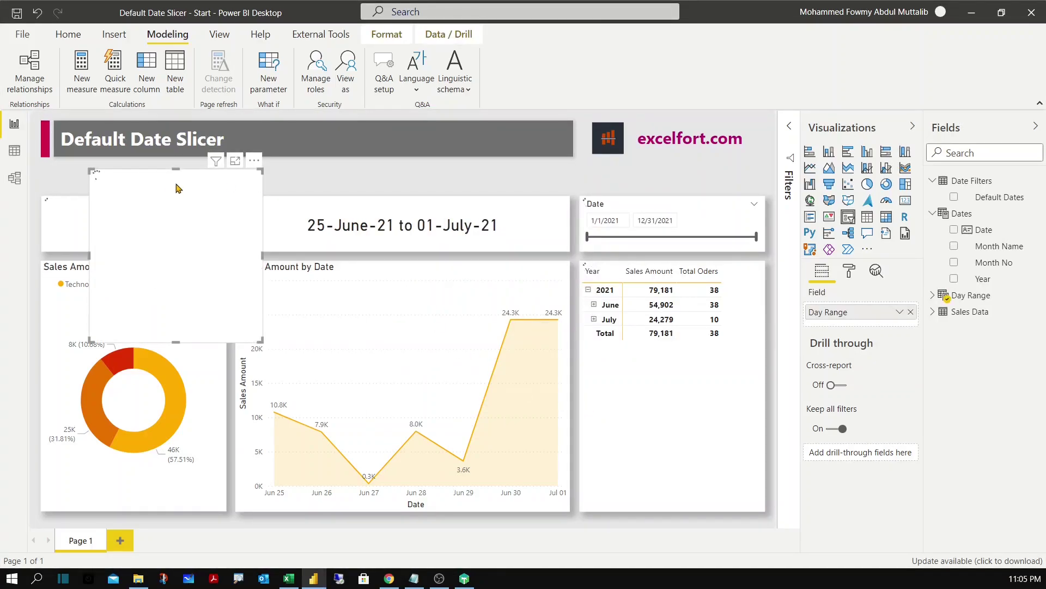
Put the Day Range slicer top left at 7, moving the Sales Amount card and donut below it.
left_click_drag(171, 188, 354, 182)
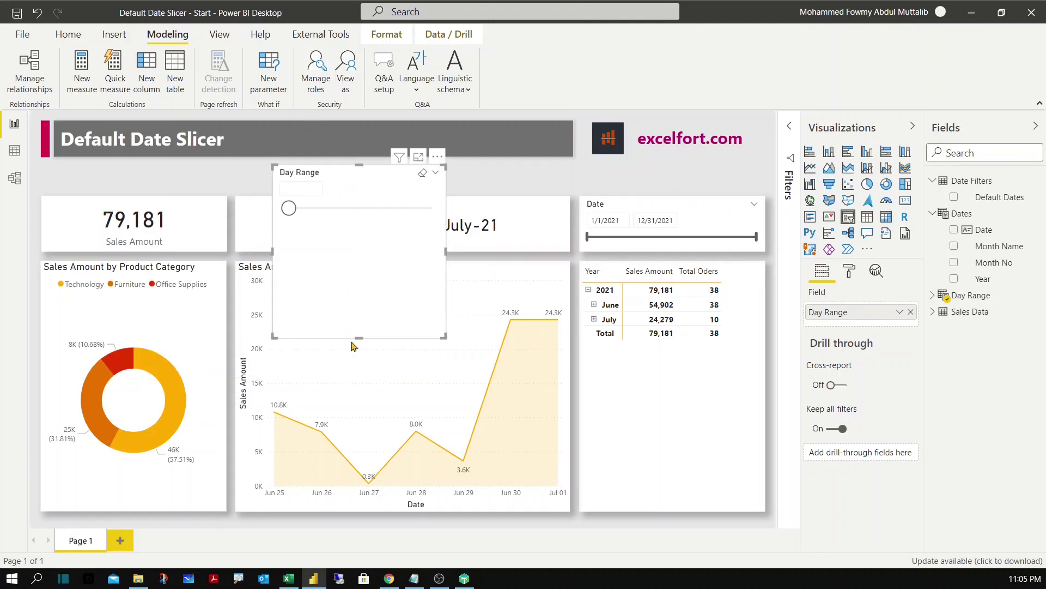
left_click_drag(361, 337, 361, 195)
left_click_drag(139, 261, 139, 350)
left_click_drag(167, 208, 171, 273)
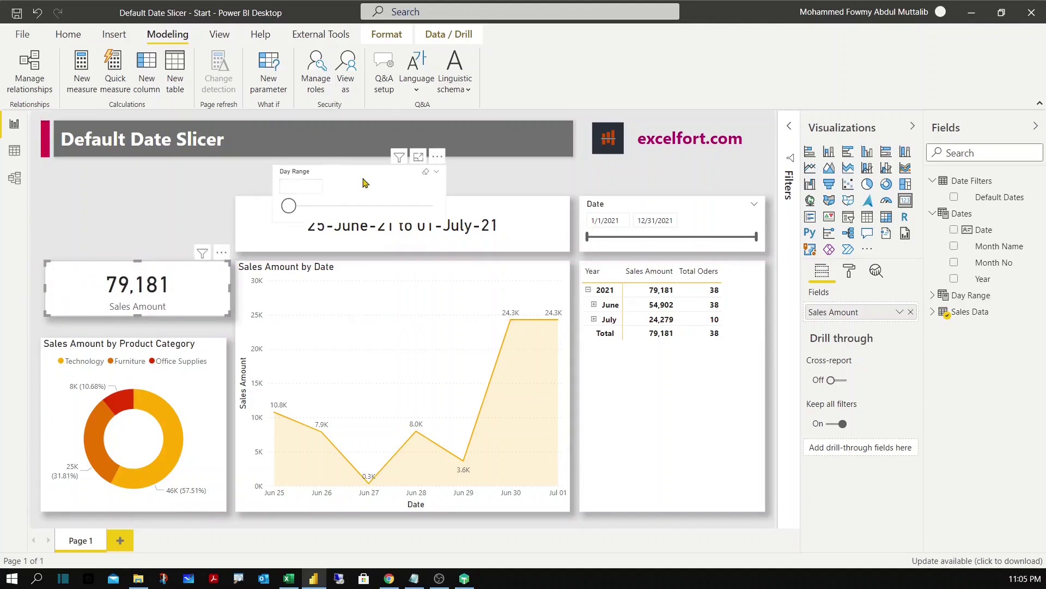
left_click_drag(362, 180, 156, 208)
left_click_drag(220, 234, 225, 236)
left_click_drag(230, 288, 226, 287)
left_click_drag(140, 339, 140, 330)
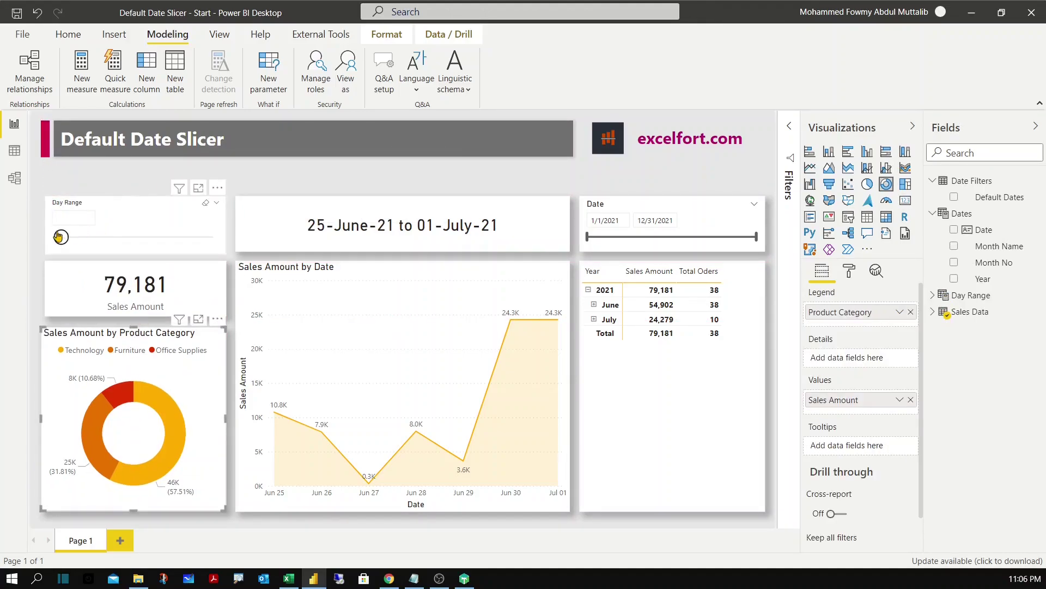
mouse_move(61, 237)
left_mouse_down()
mouse_move(80, 237)
mouse_move(71, 239)
left_mouse_up()
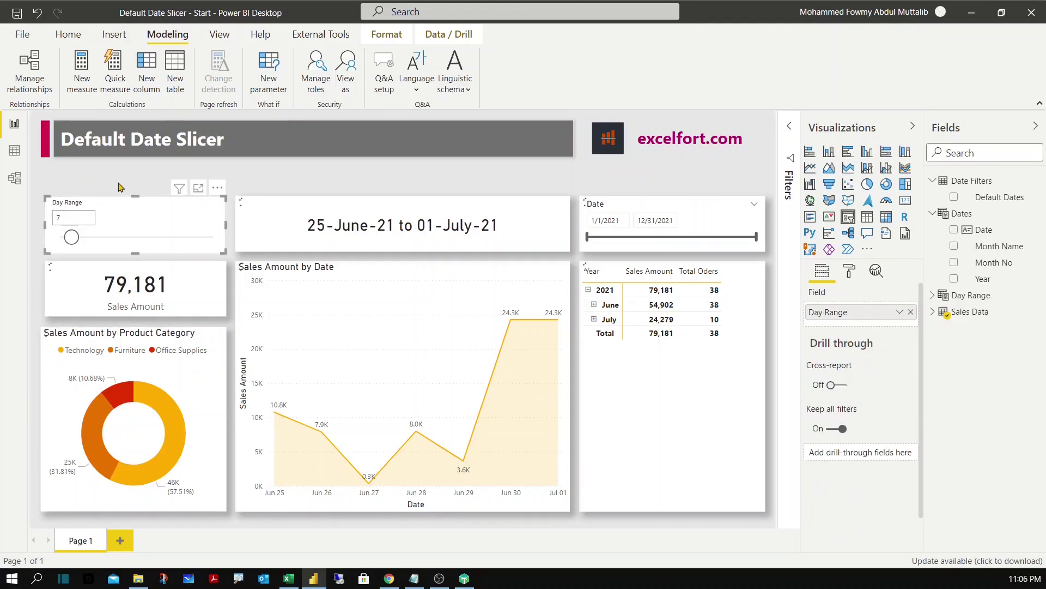
left_click(121, 187)
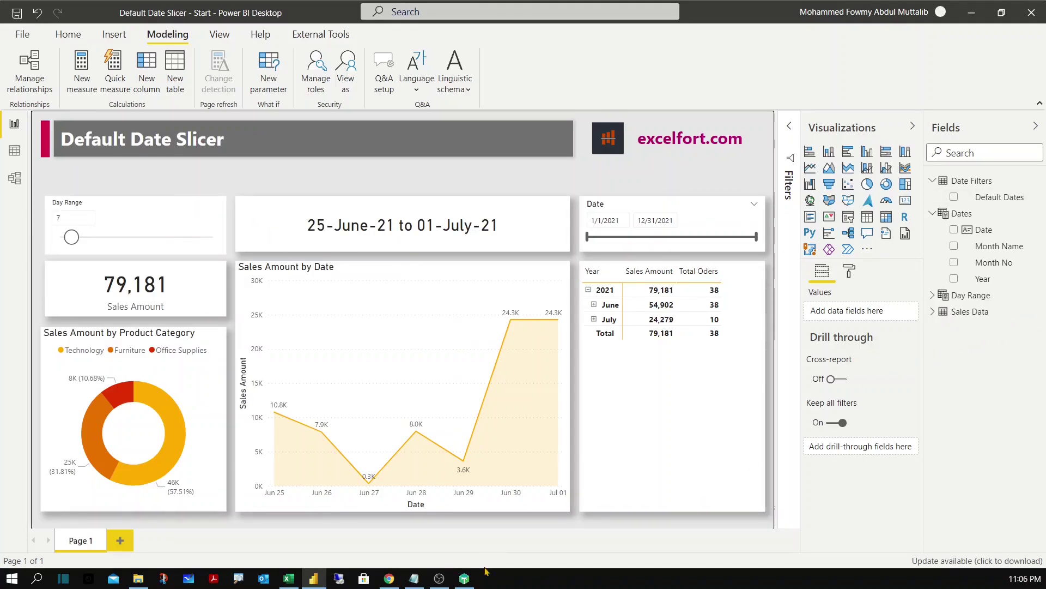
Refresh the model metadata in Tabular Editor 3 so the Day Range table appears.
left_click(465, 577)
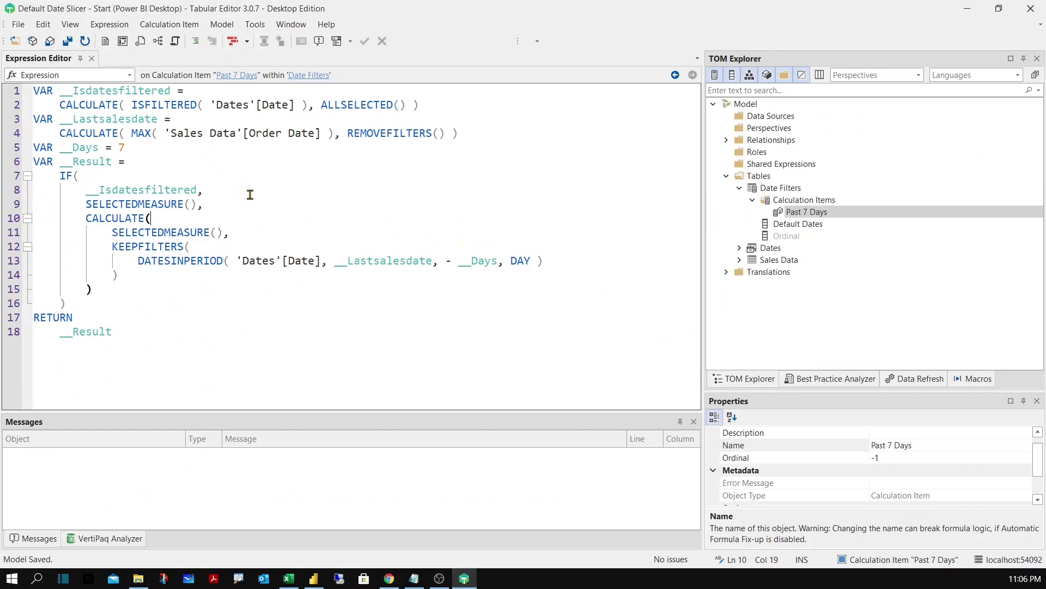
left_click(85, 41)
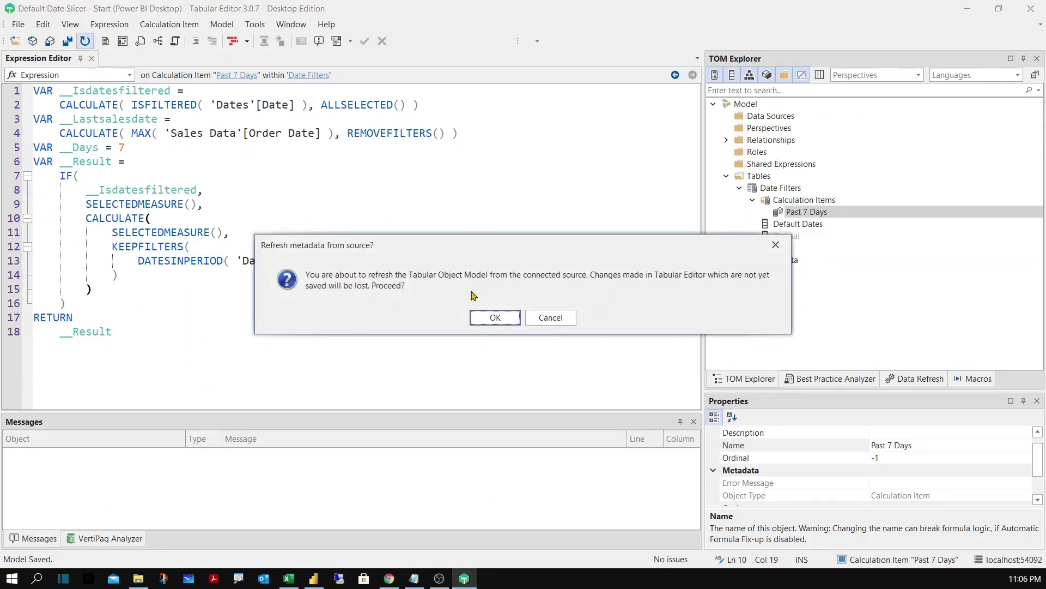
left_click(495, 318)
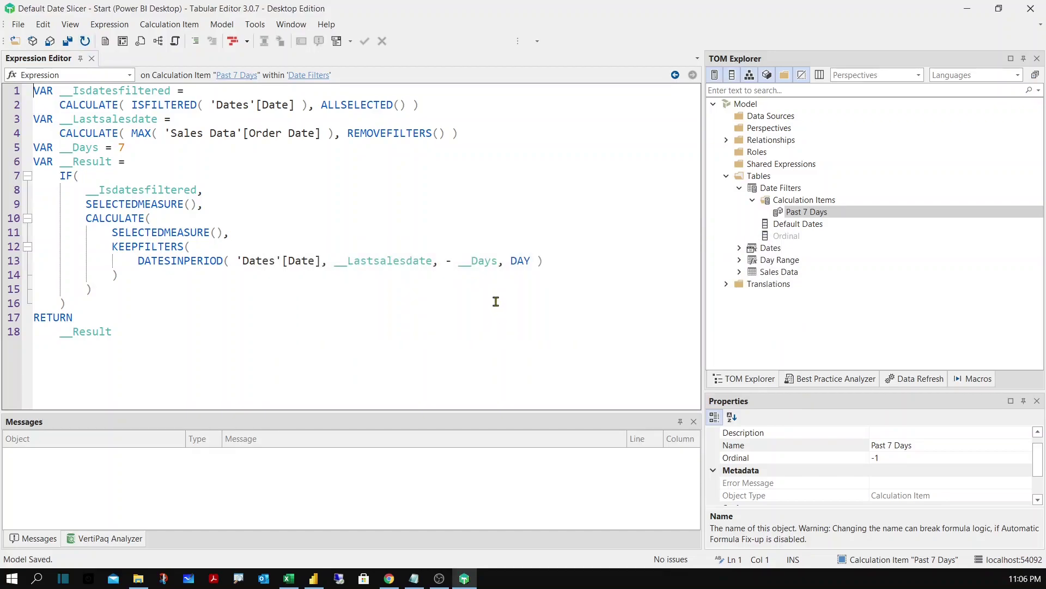
left_click(740, 260)
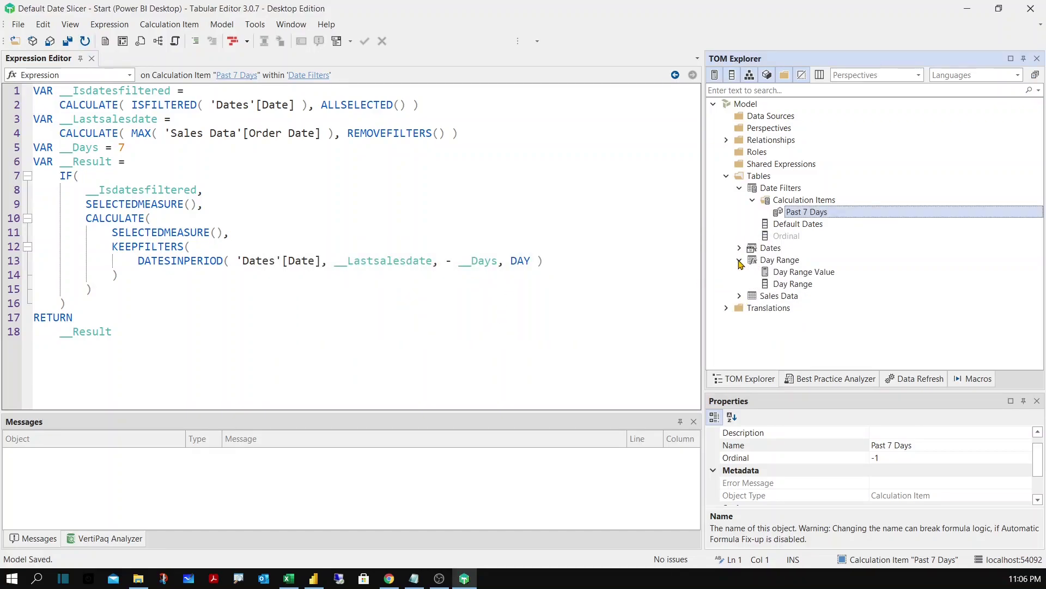
Replace the fixed 7 in VAR __Days with [Day Range Value] and save to the model.
left_click(283, 147)
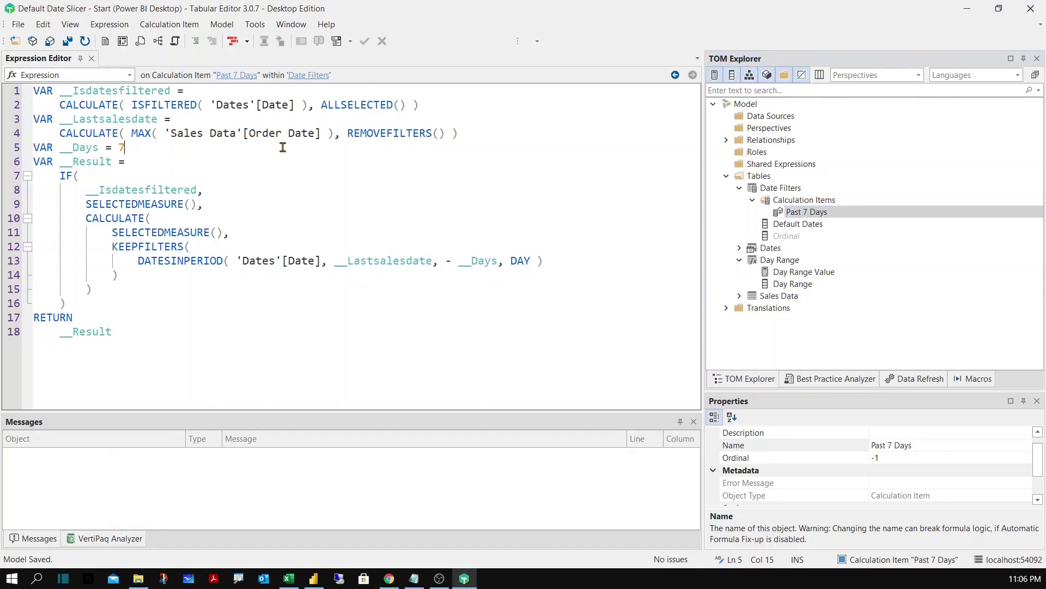
key("Delete")
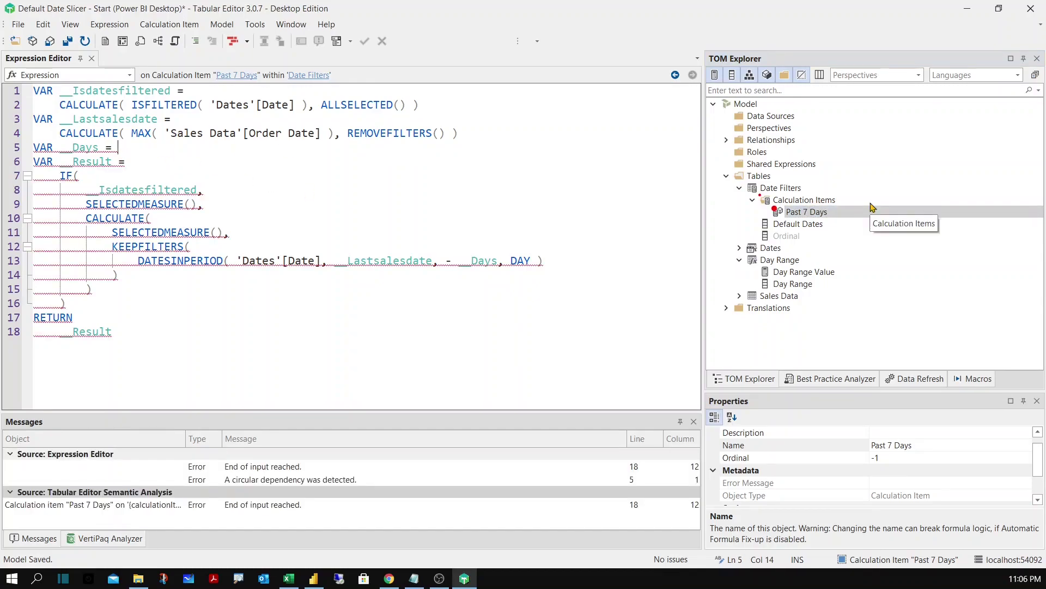
type("Da")
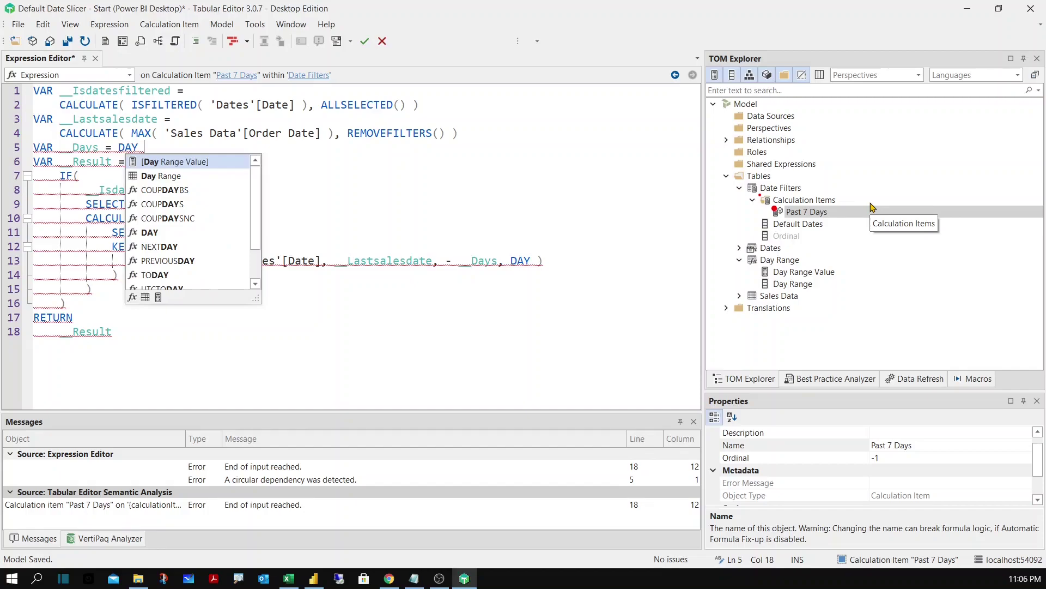
key("Return")
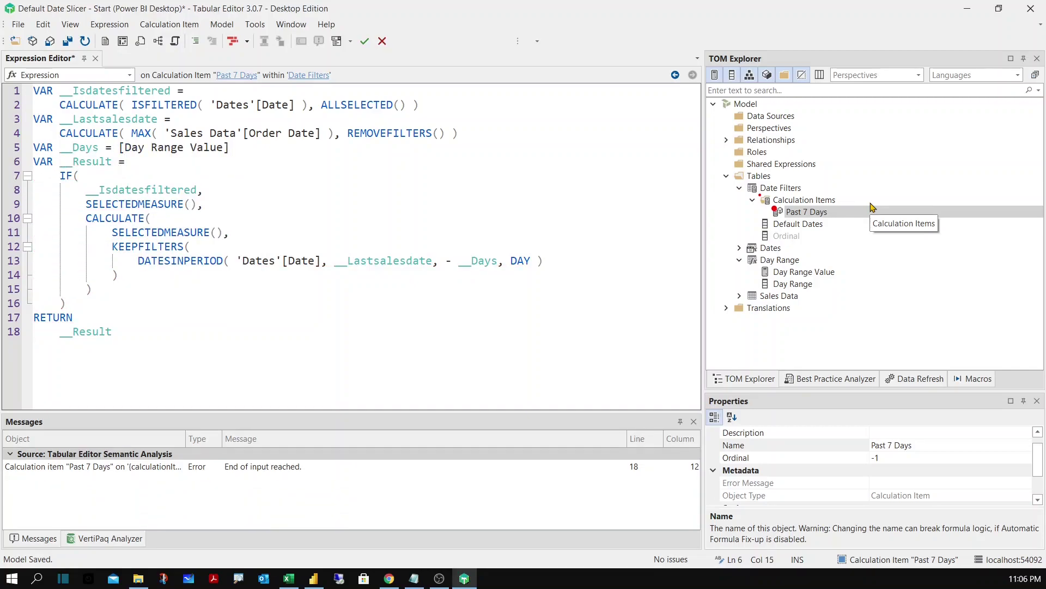
left_click(203, 204)
left_click(68, 41)
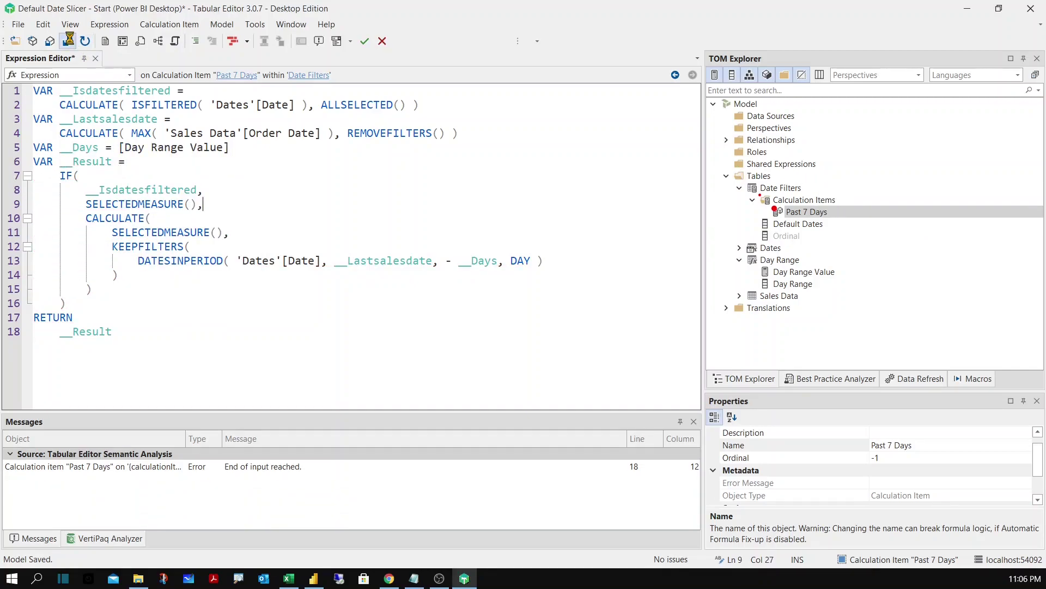
Raise Day Range to 12 so the report covers 20-June-21 to 01-July-21, totalling 159,998.
left_click(314, 579)
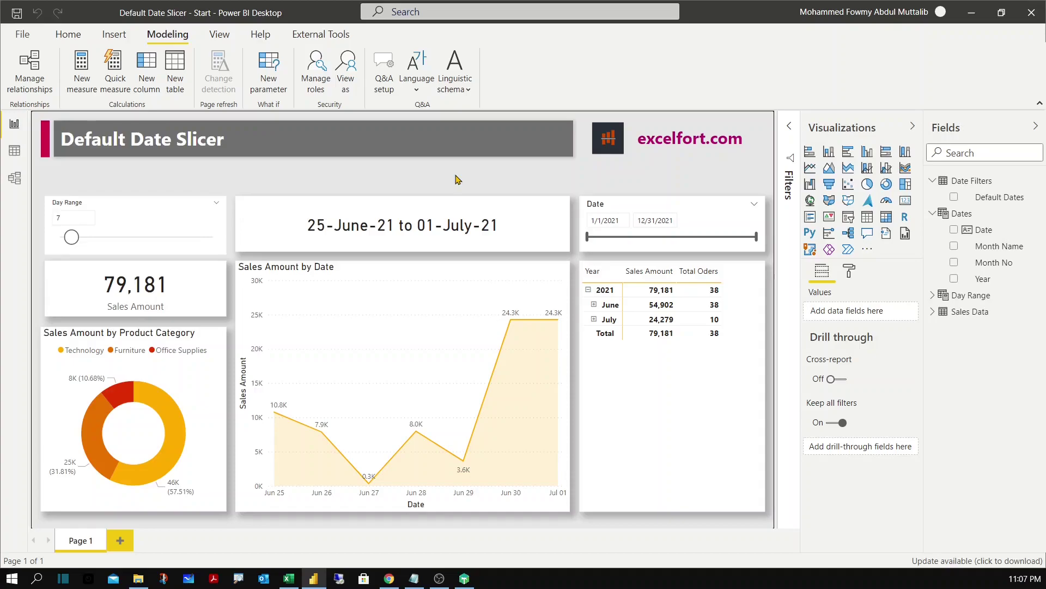
left_click_drag(69, 239, 80, 239)
left_click(79, 239)
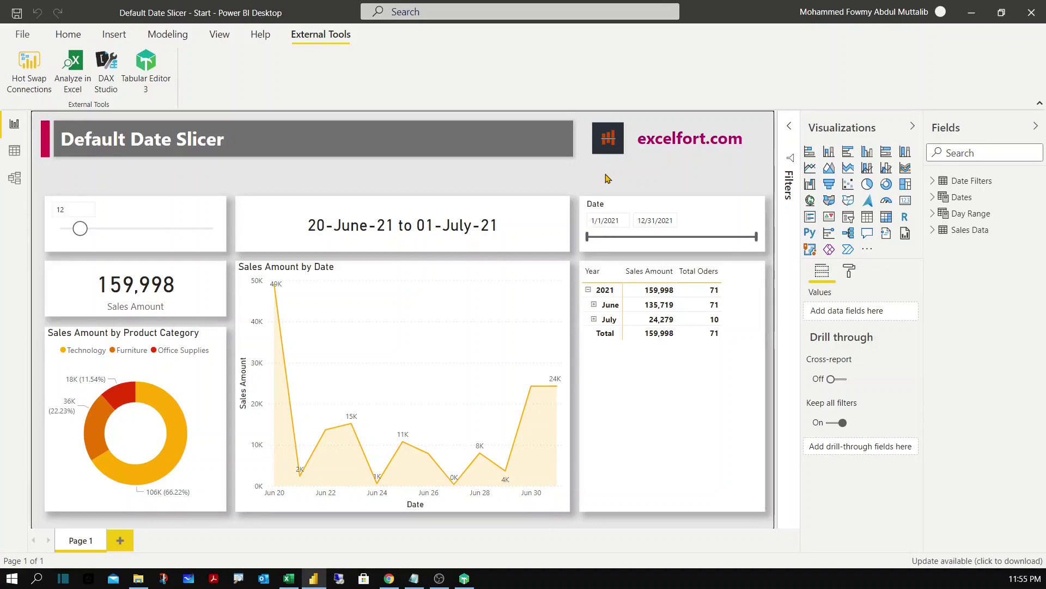
left_click(792, 128)
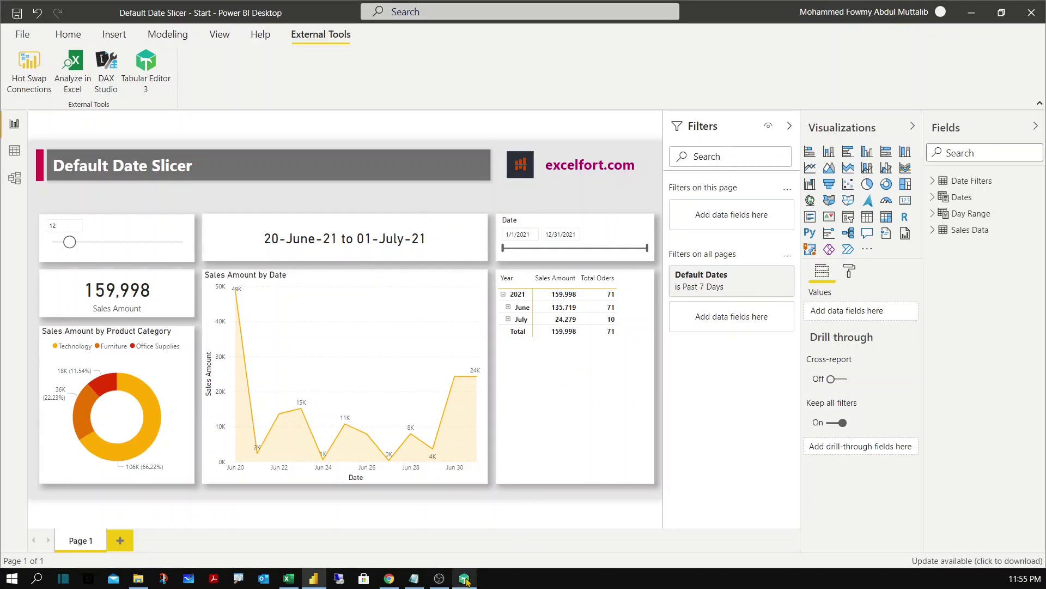
In Tabular Editor 3, rename the Past 7 Days calculation item to 'Sales Days', save, and return to Power BI.
mouse_move(467, 579)
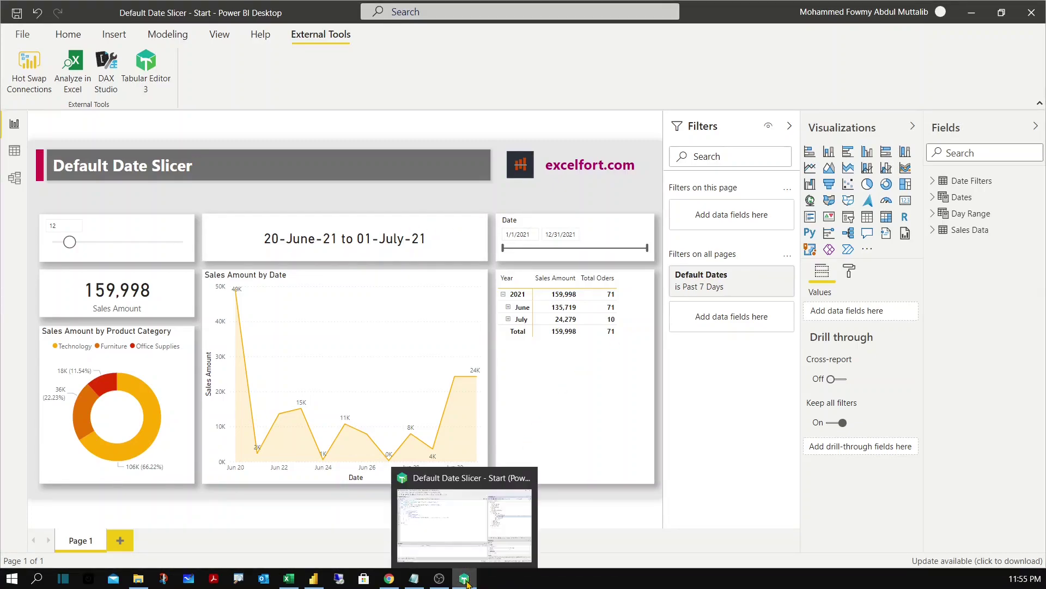
left_click(466, 528)
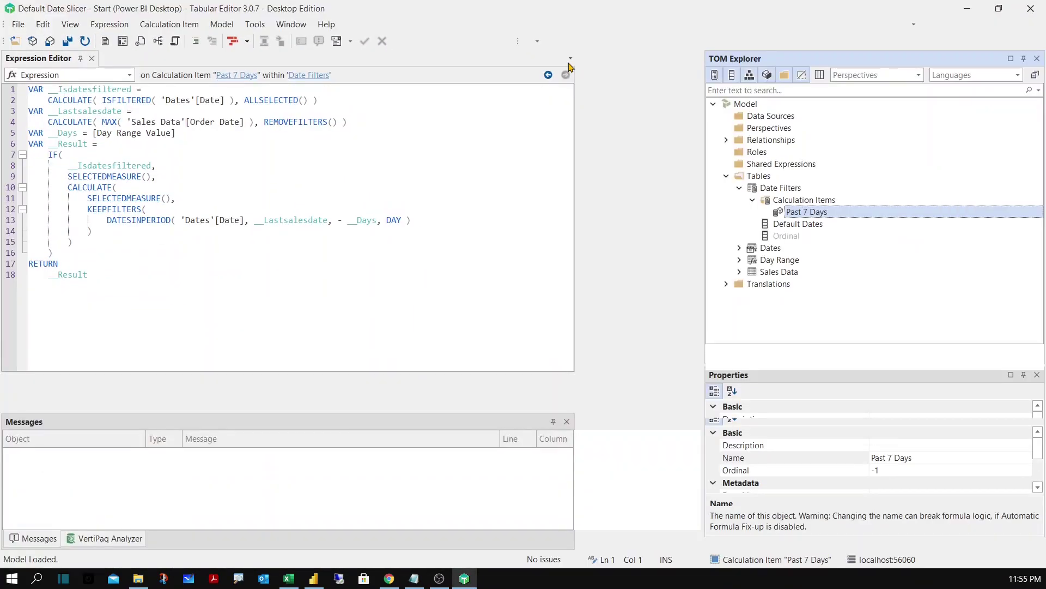
left_click(828, 212)
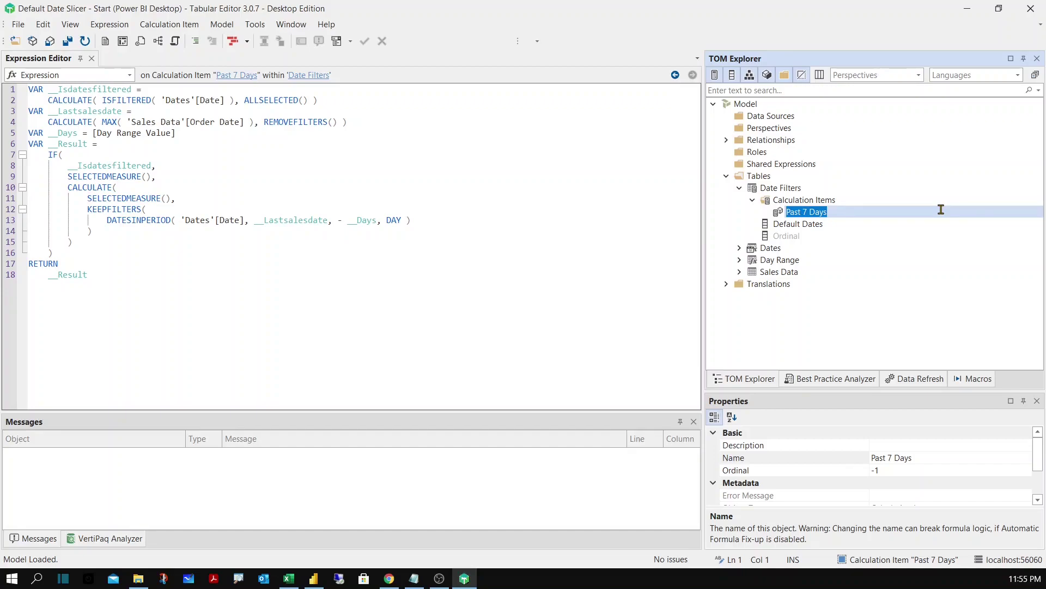
type("Sales Da")
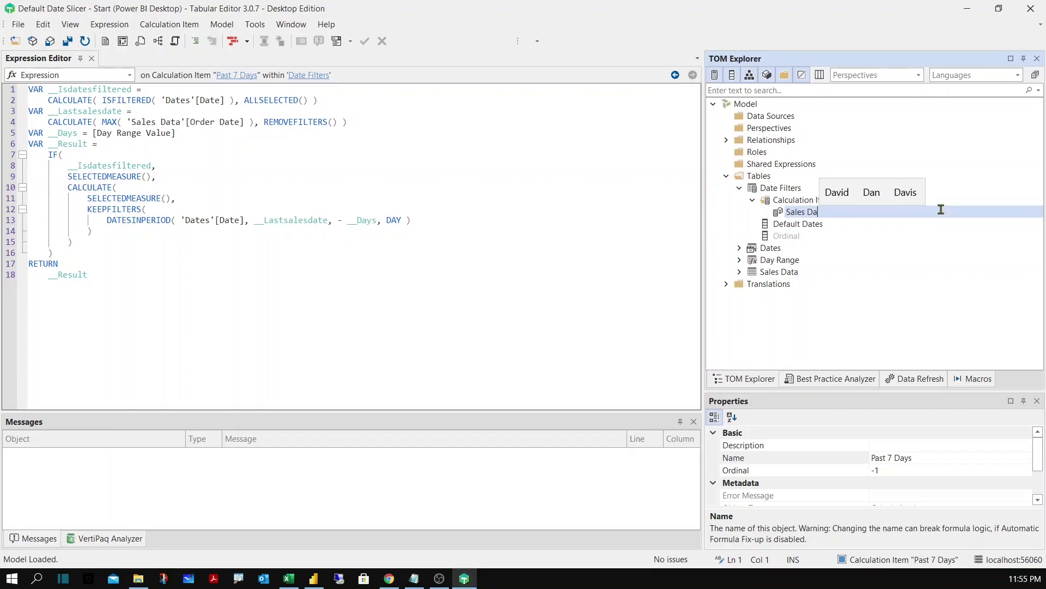
type("ys")
key("Return")
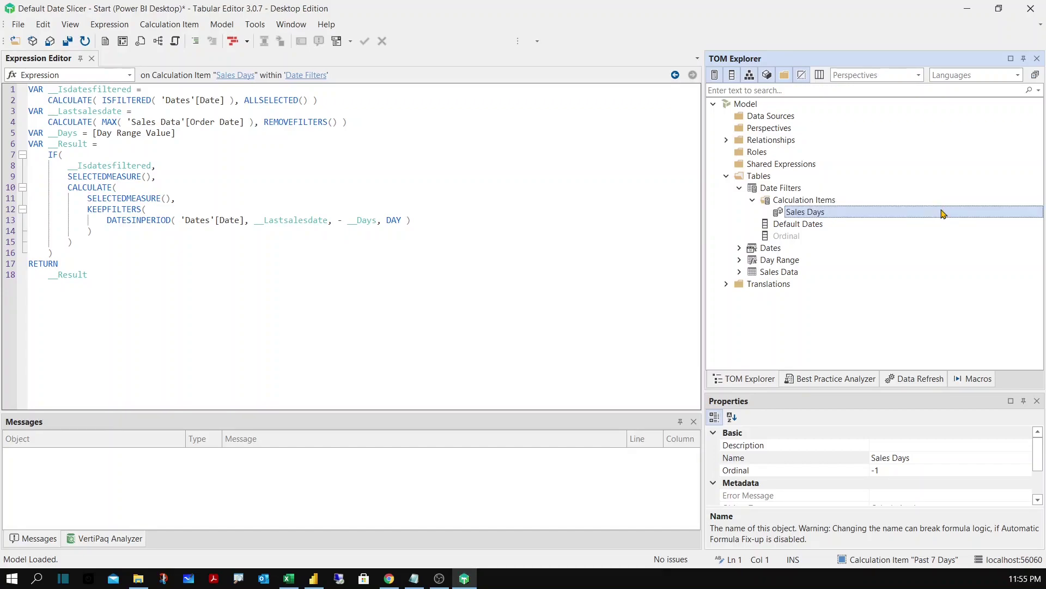
left_click(66, 41)
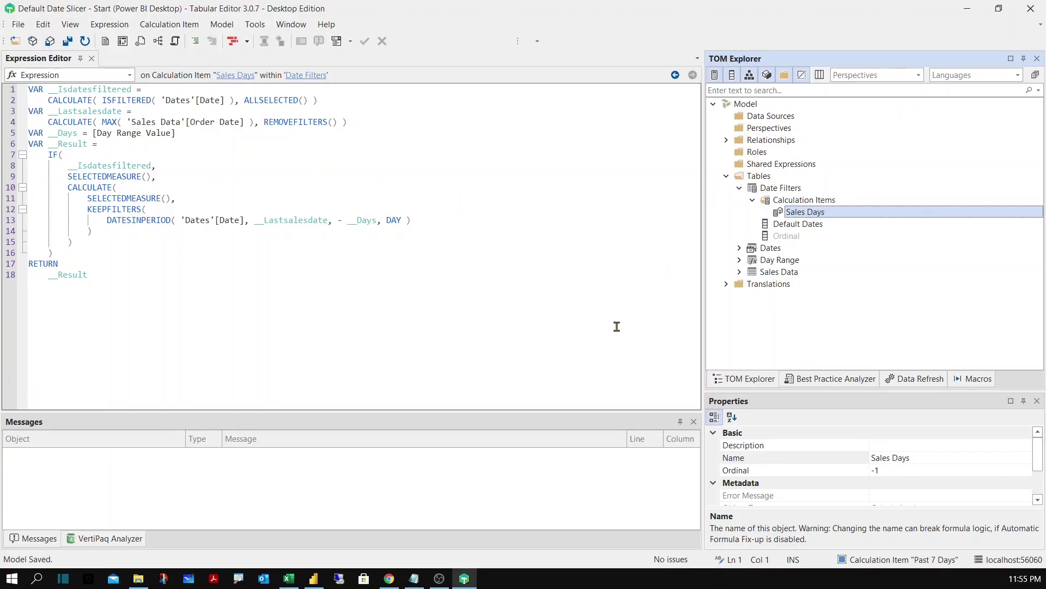
left_click(313, 578)
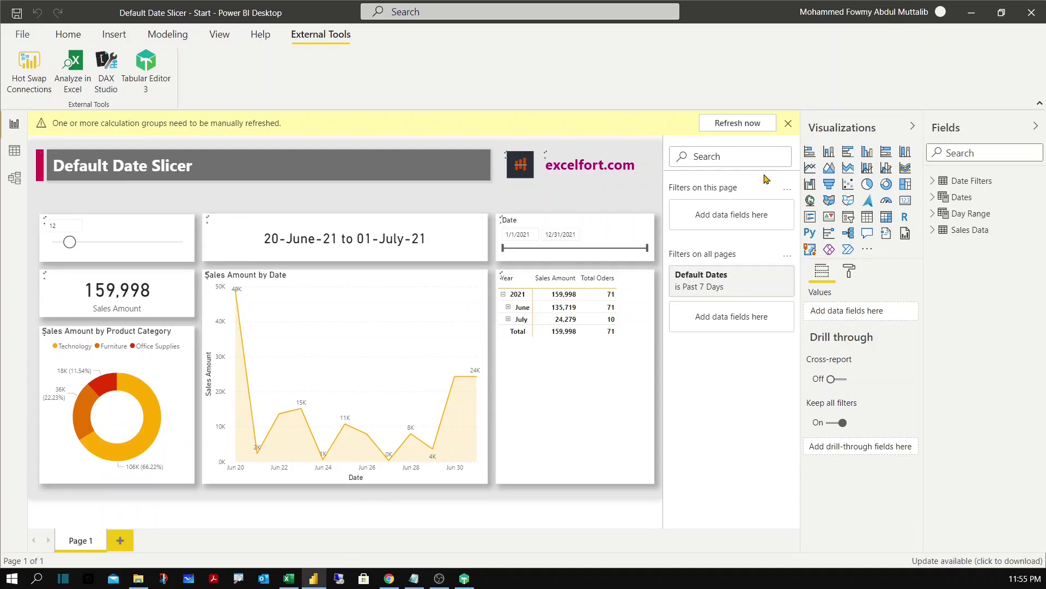
Refresh the calculation groups and set the all-pages Default Dates filter to Sales Days.
left_click(756, 124)
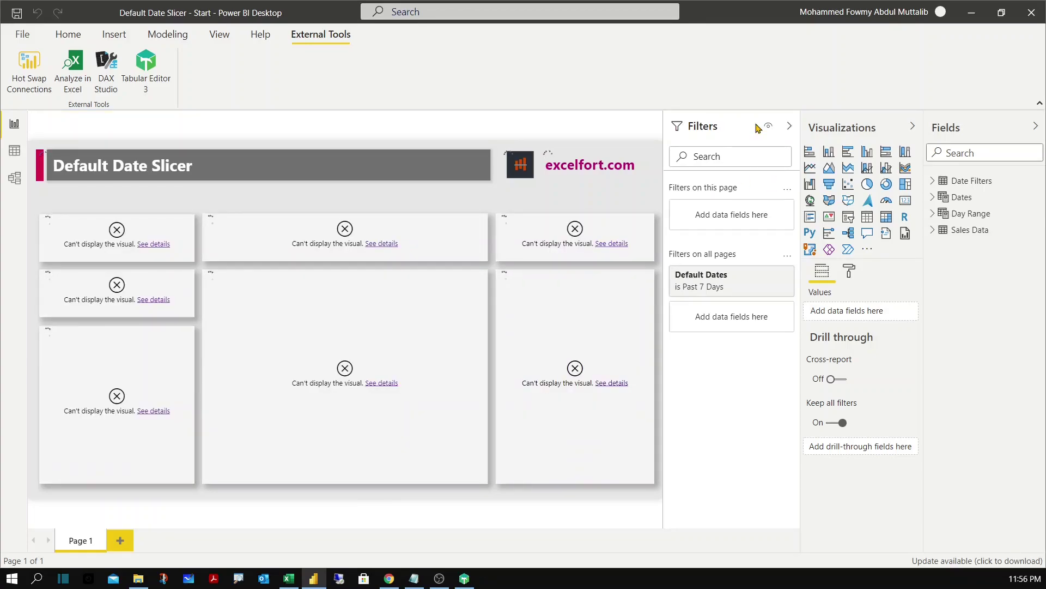
mouse_move(763, 281)
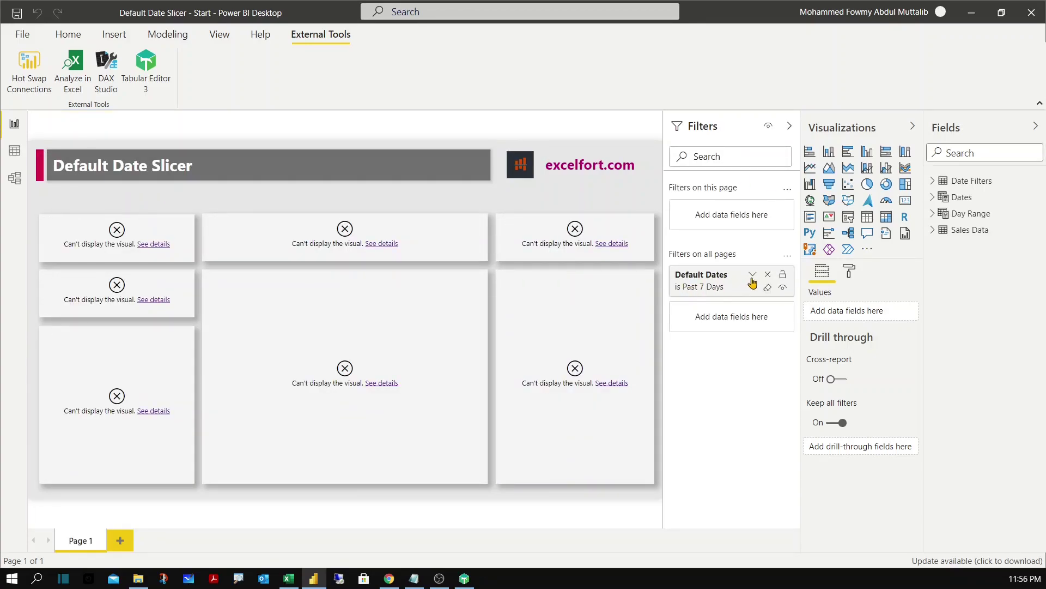
left_click(752, 276)
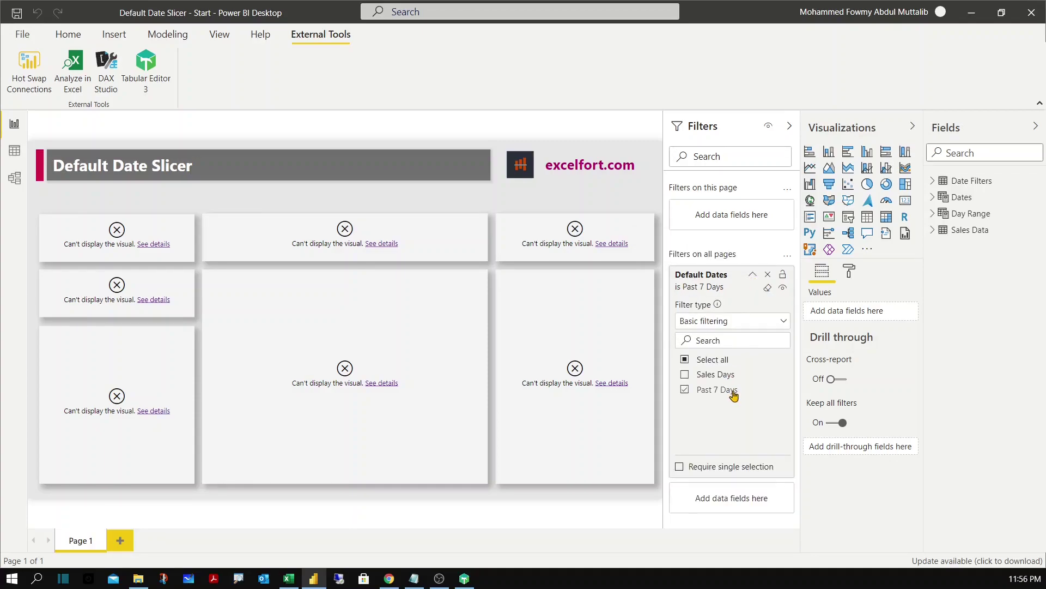
left_click(686, 375)
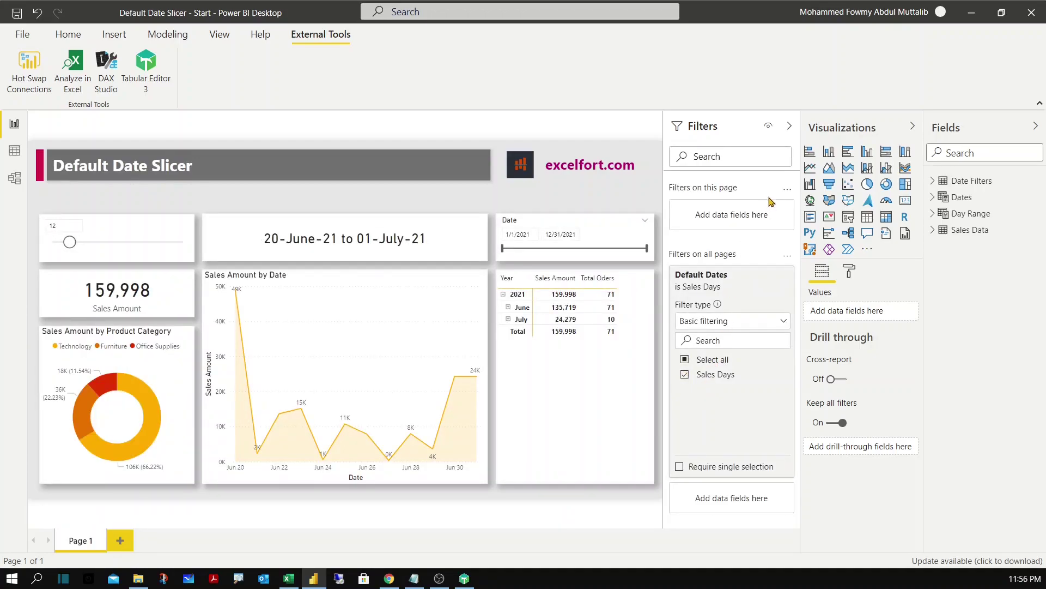
Collapse the Filters pane so the report canvas uses the full width.
left_click(790, 129)
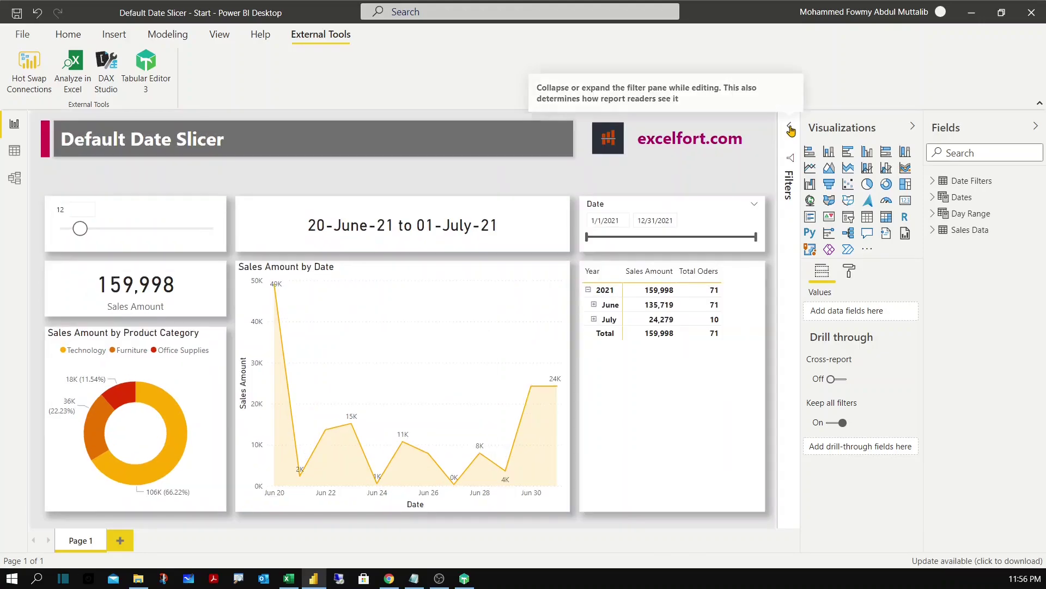